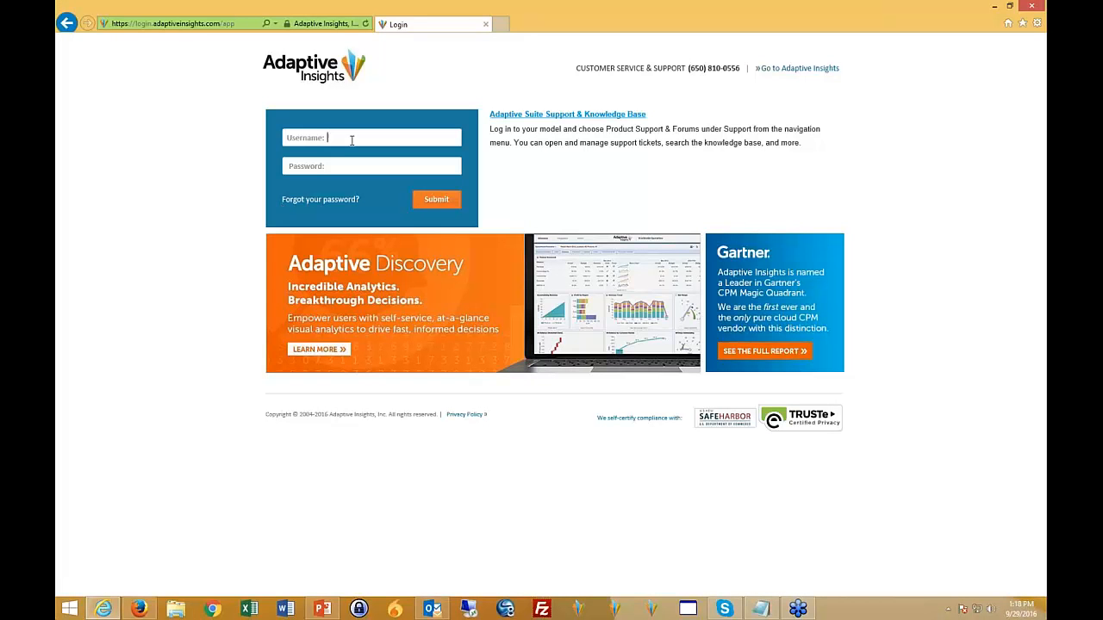
- Log in to Adaptive Insights by entering the account username and password
text(a)
click(761, 609)
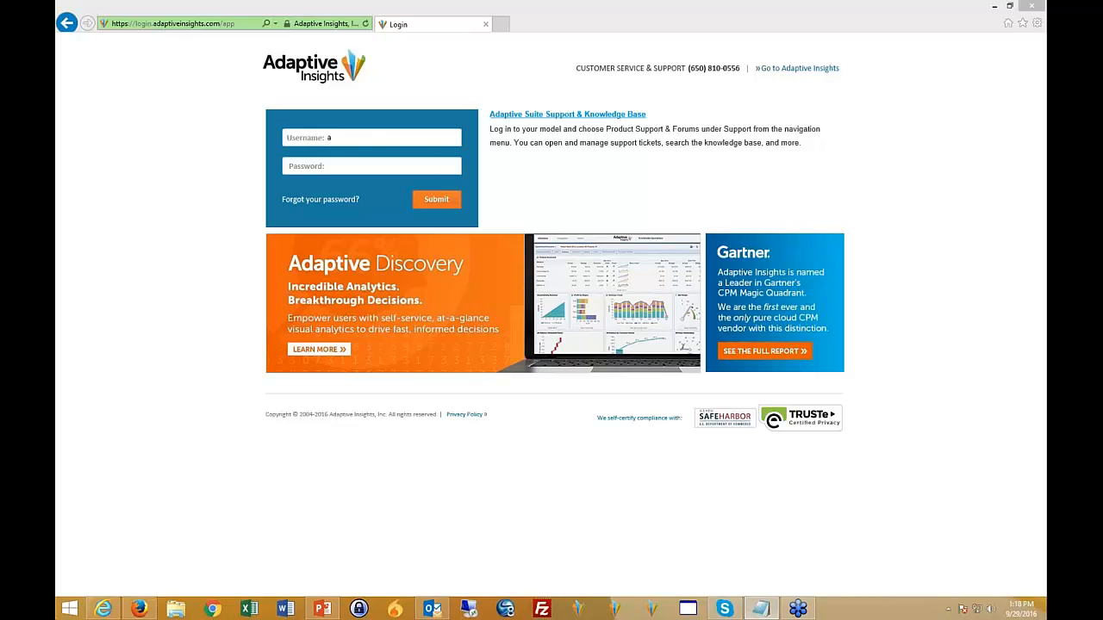
click(370, 138)
key(ctrl+a)
key(ctrl+v)
click(362, 165)
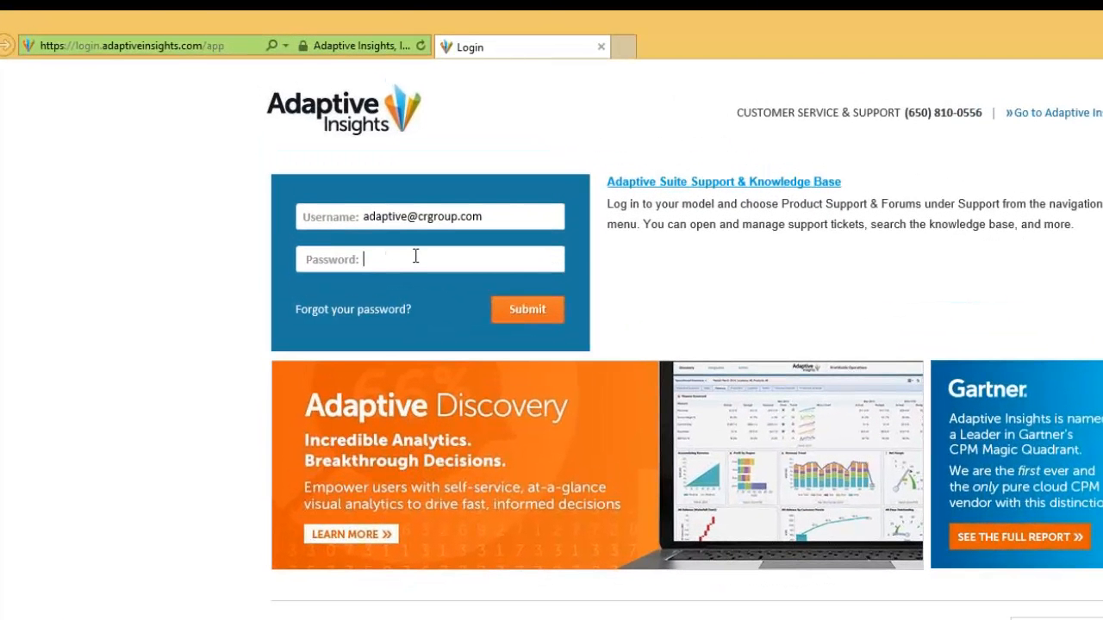
text(•••••••••)
text(•)
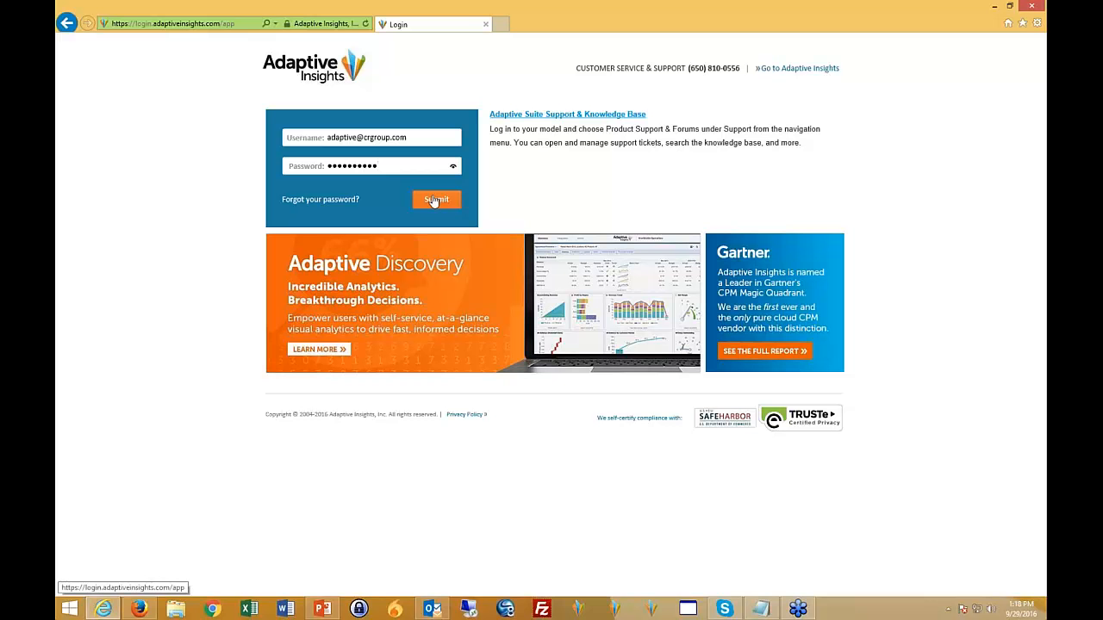
click(434, 200)
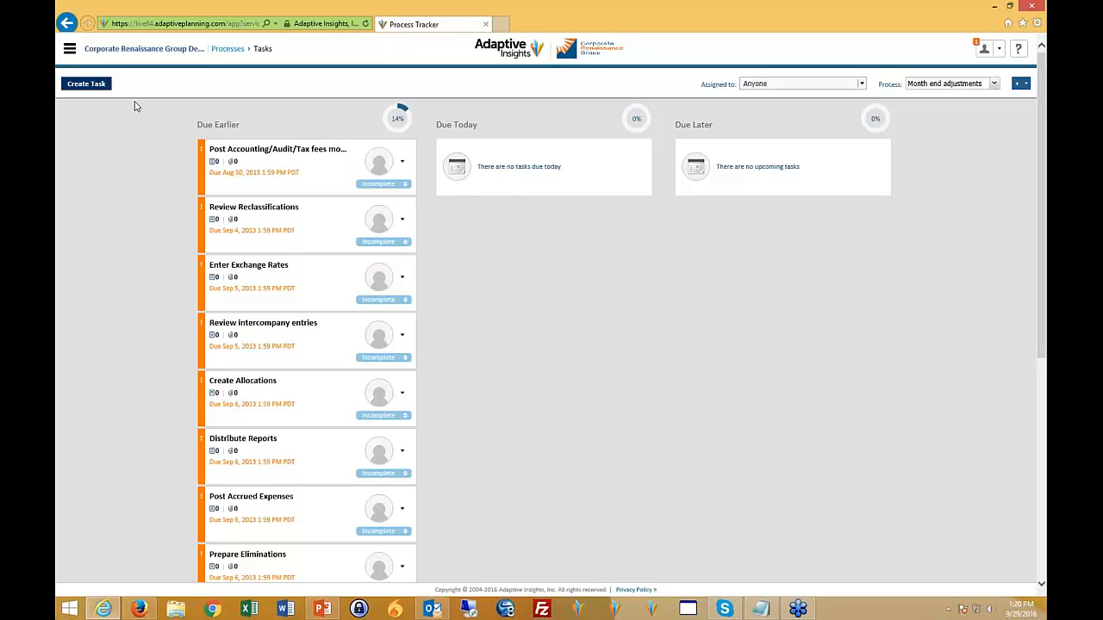
- Open the Workflow status page and expand Company A (100% owned), Operations and United States to review the status of each sales level
click(70, 49)
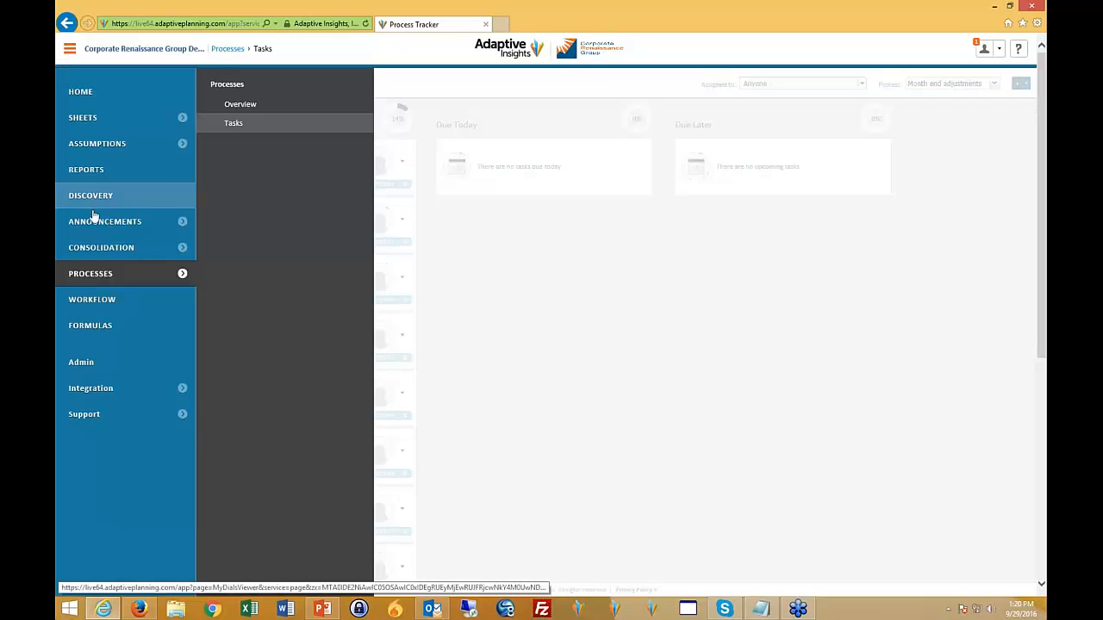
click(97, 299)
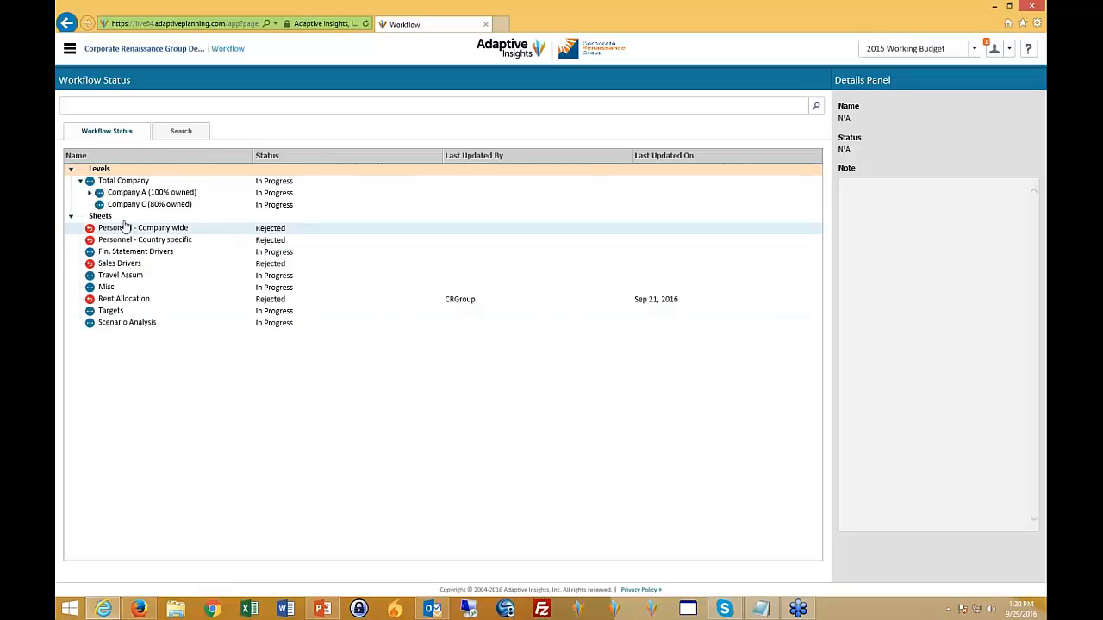
click(90, 194)
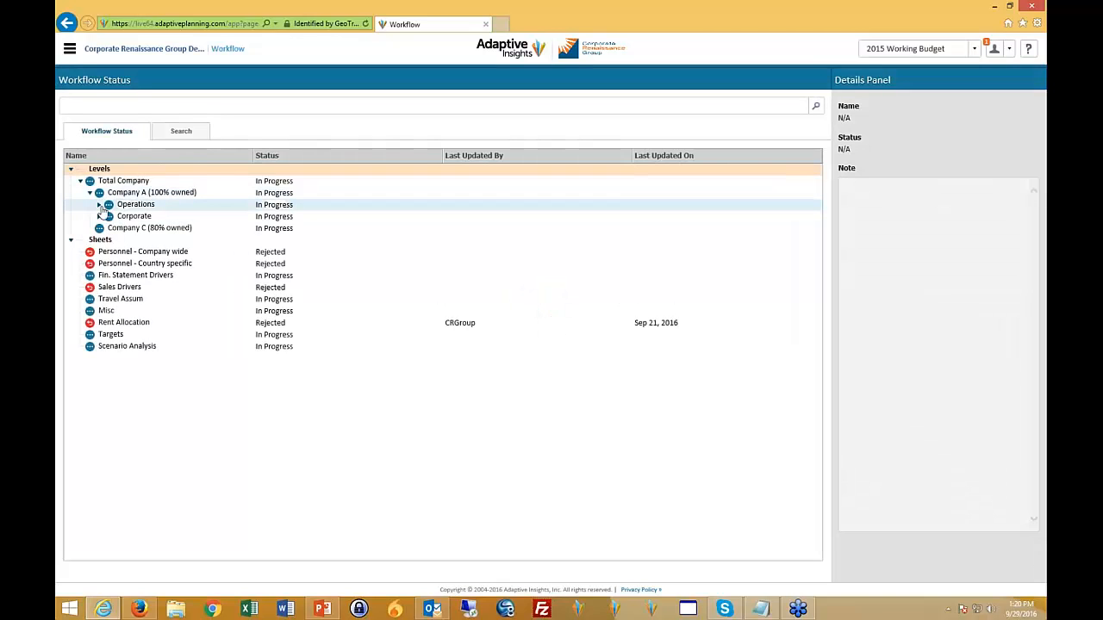
click(99, 205)
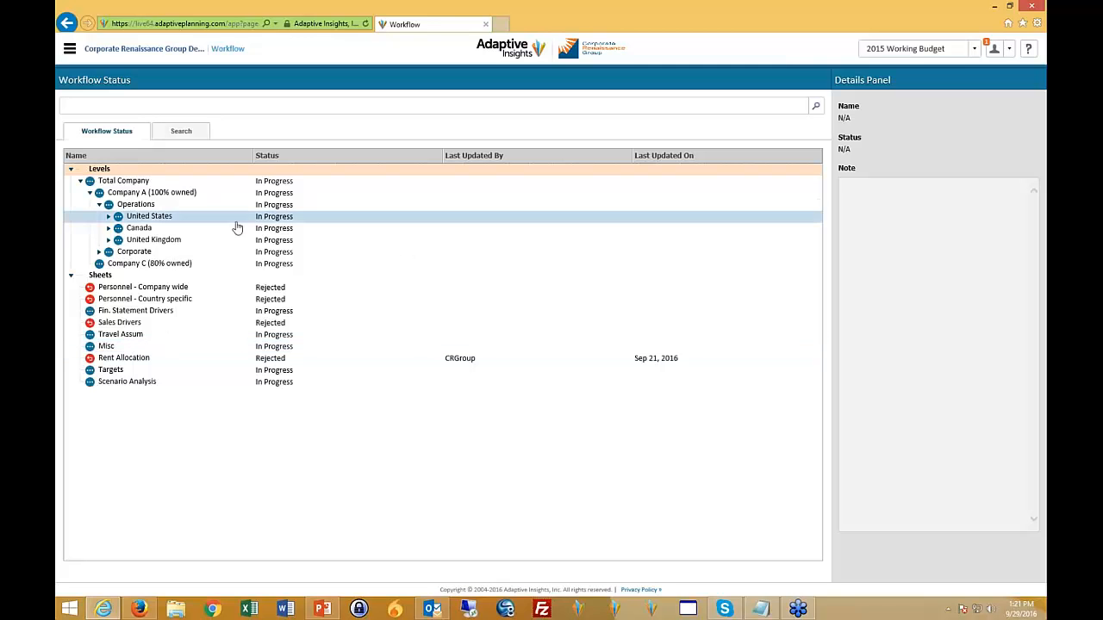
click(116, 219)
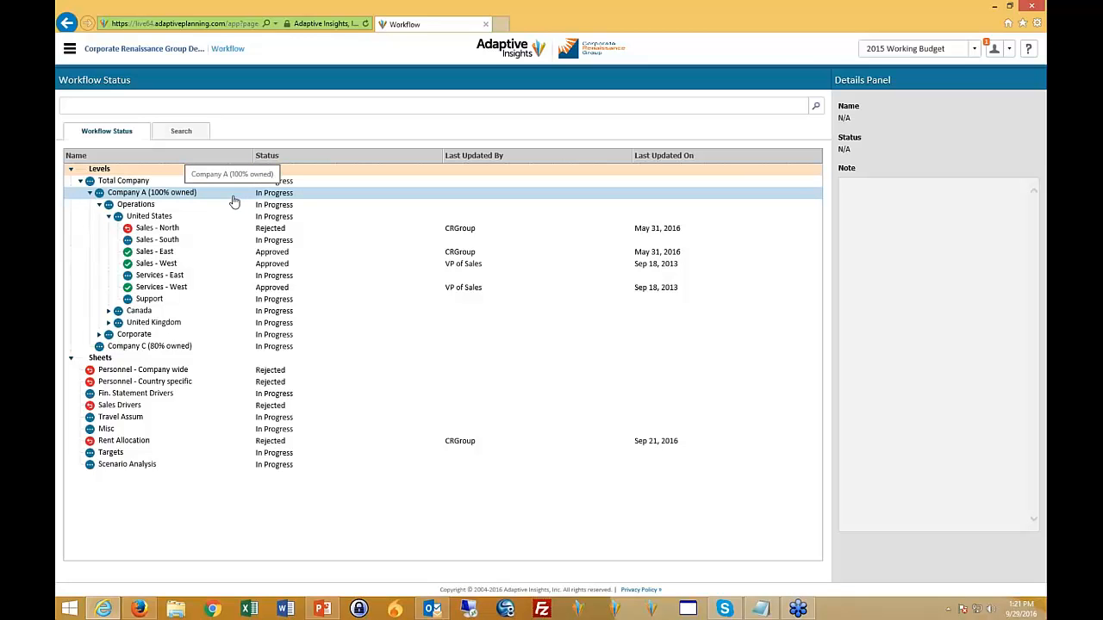
- Open the Travel sheet for the Sales - North level from the sheets overview
click(69, 51)
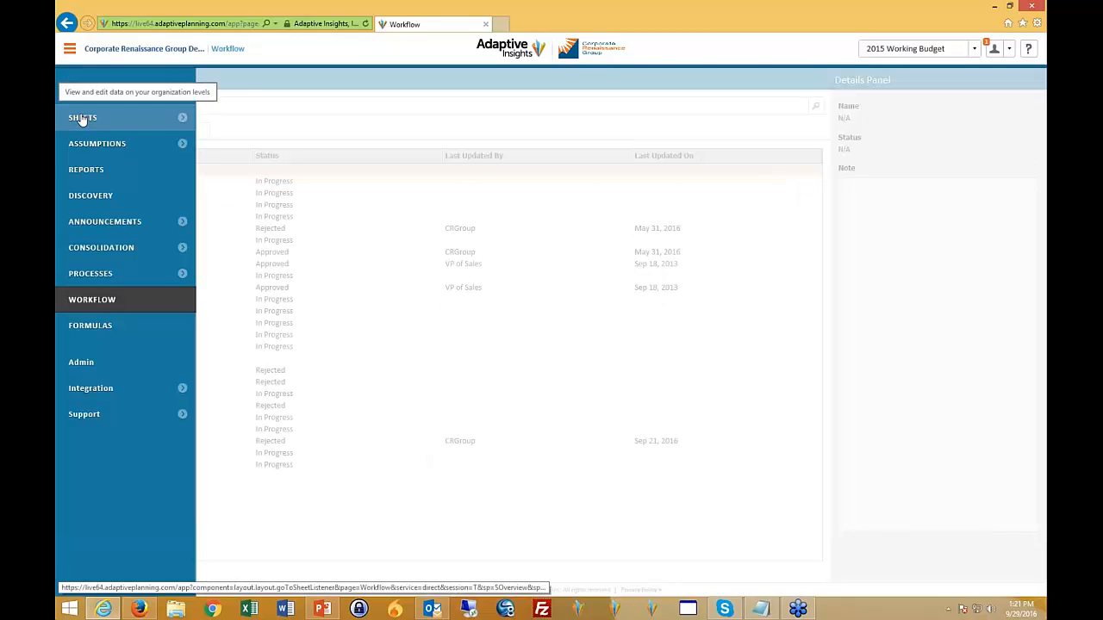
click(82, 119)
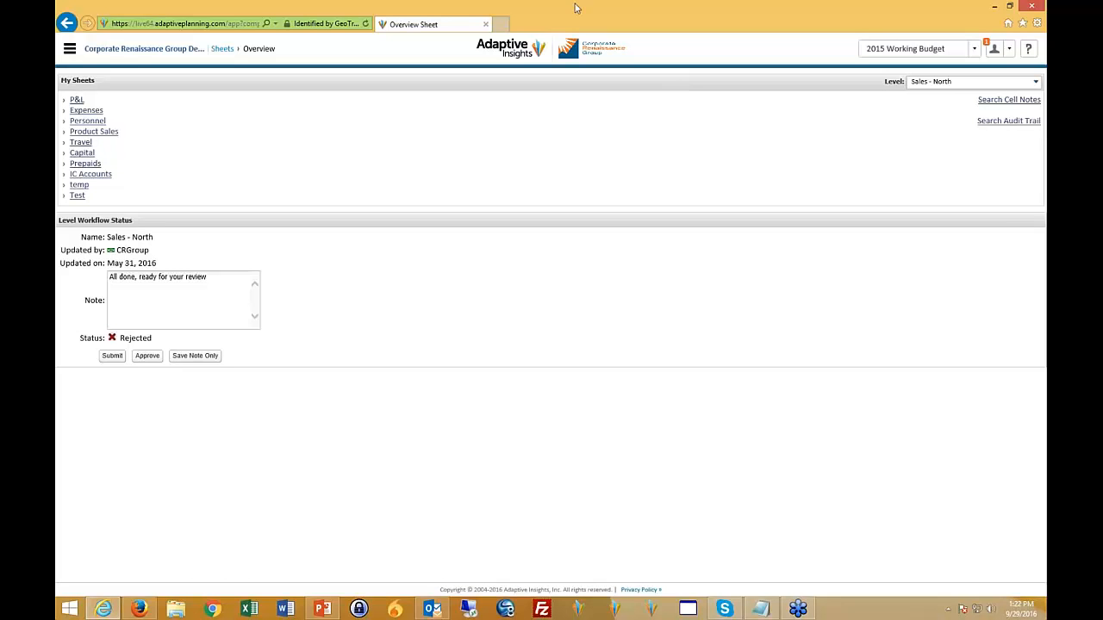
click(82, 143)
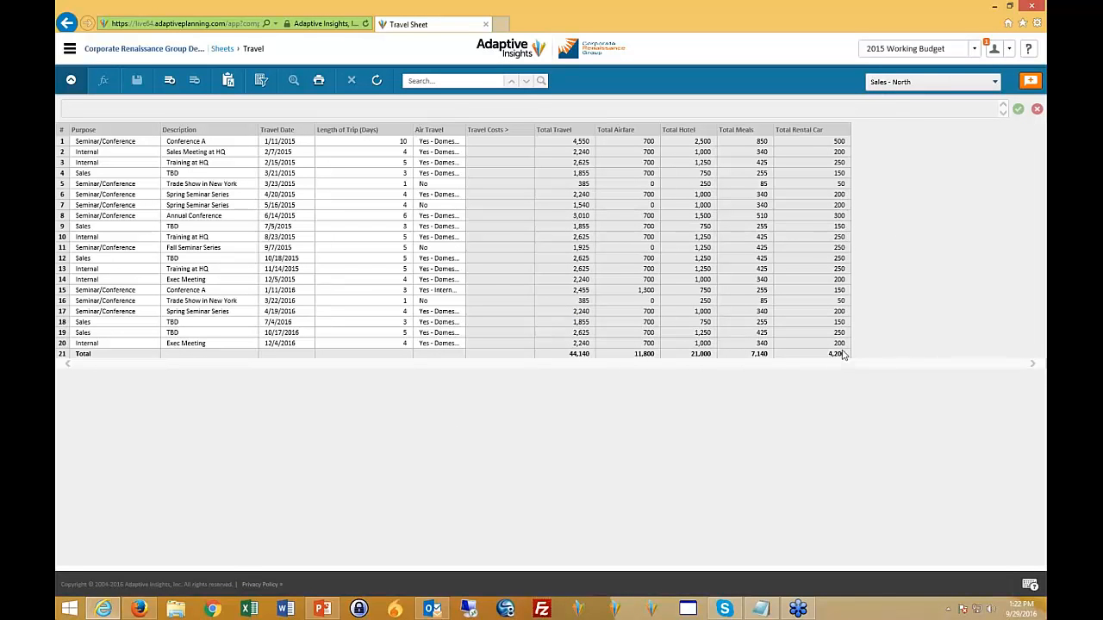
- Add a new row to the Travel sheet and widen the Air Travel column so its entries show in full
click(170, 82)
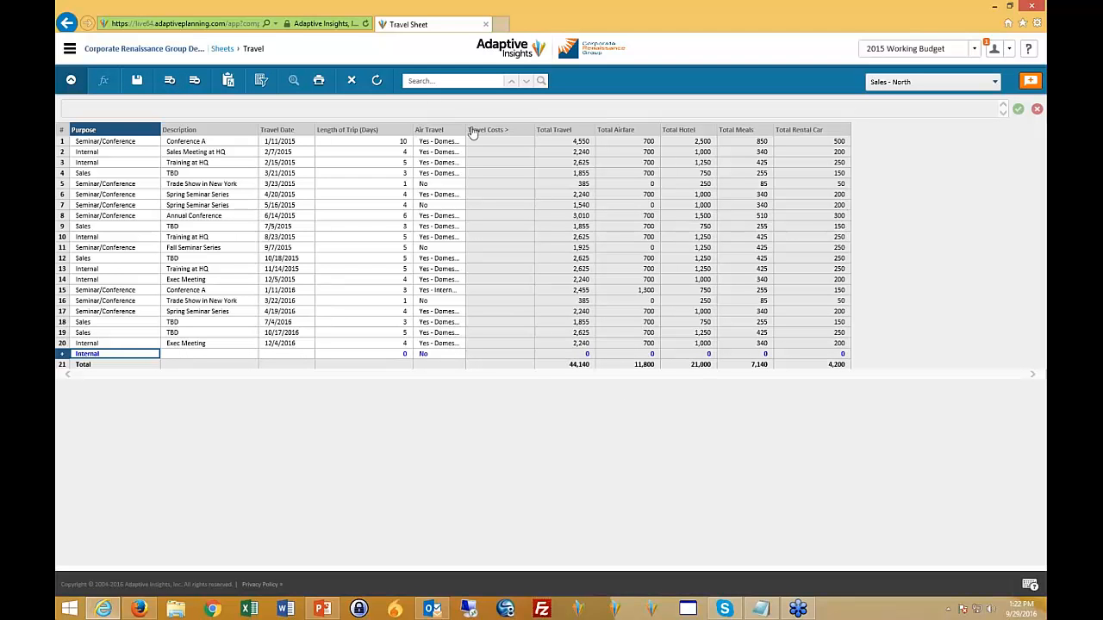
drag(467, 130, 502, 130)
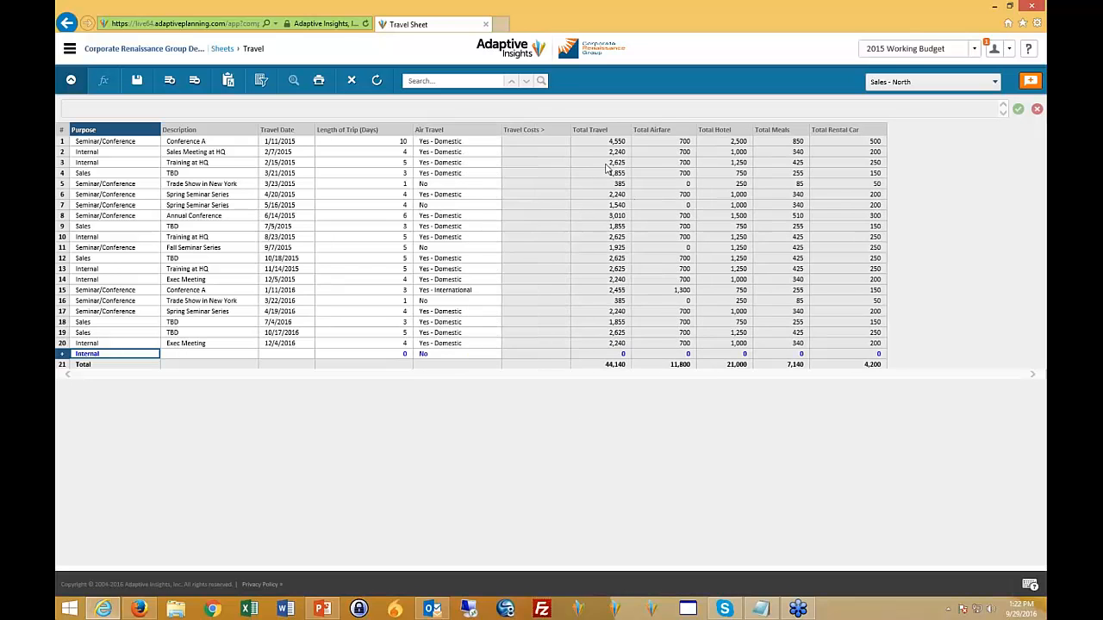
click(612, 354)
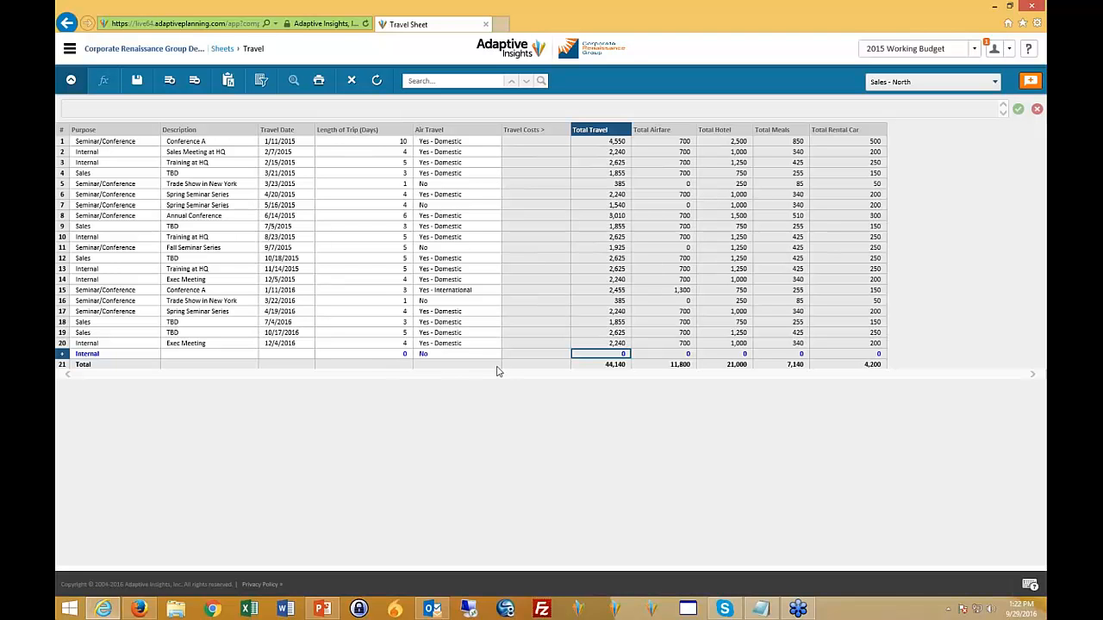
- Set the new trip's travel date to 9/29/2016 and its length to 2 days
click(309, 353)
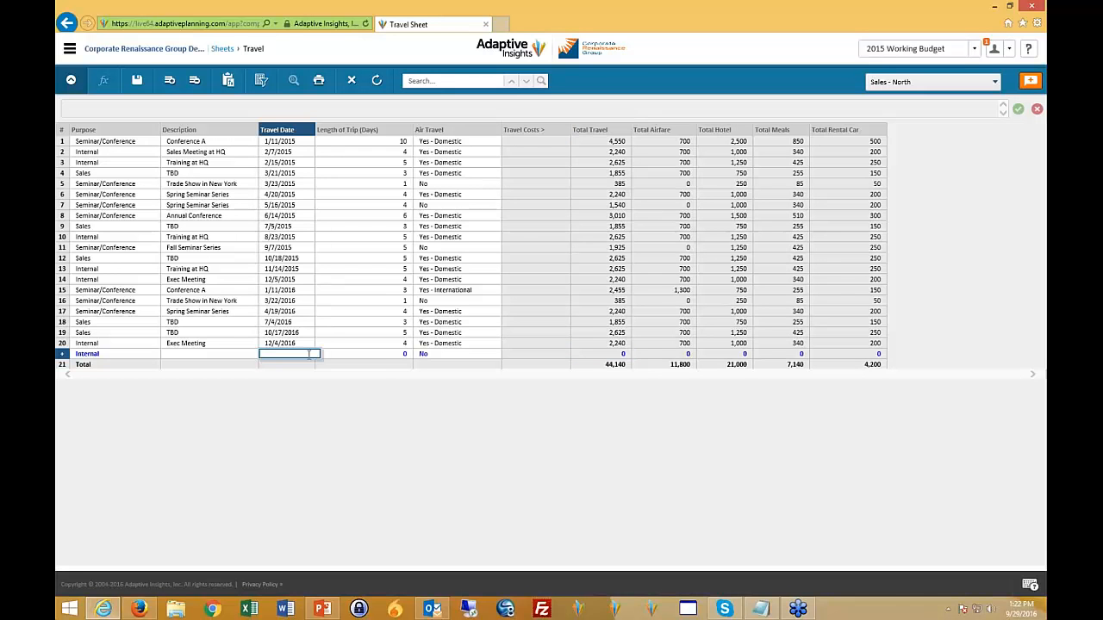
click(293, 353)
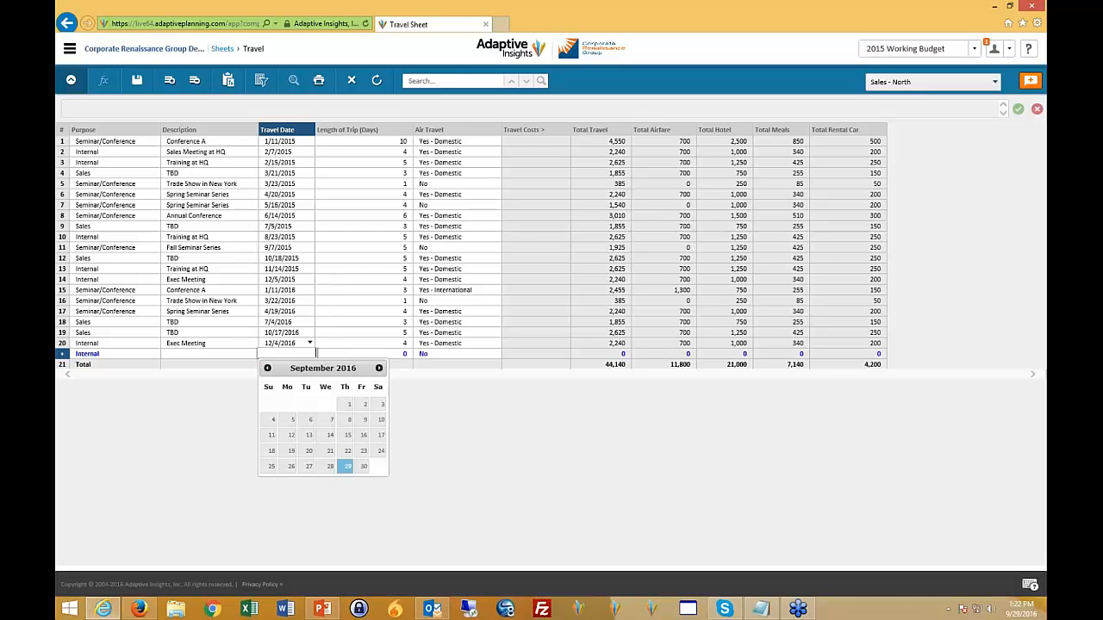
click(344, 467)
click(402, 354)
text(2)
- Set the new trip's Air Travel to Yes - Domestic and save the Travel sheet
click(448, 351)
click(470, 353)
click(496, 353)
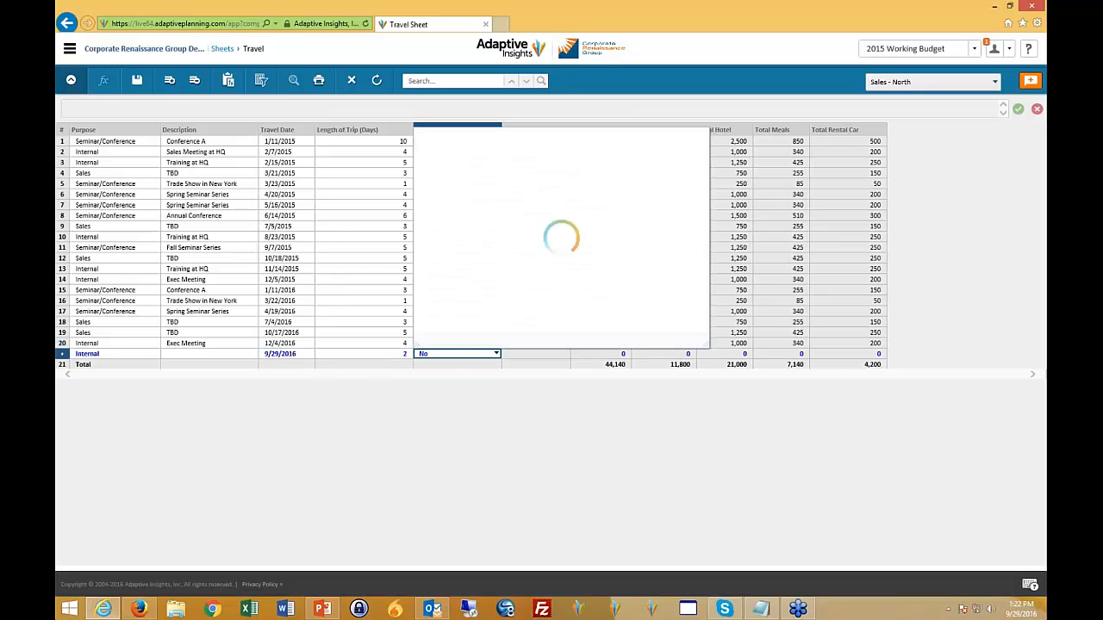
click(443, 219)
click(534, 261)
click(562, 354)
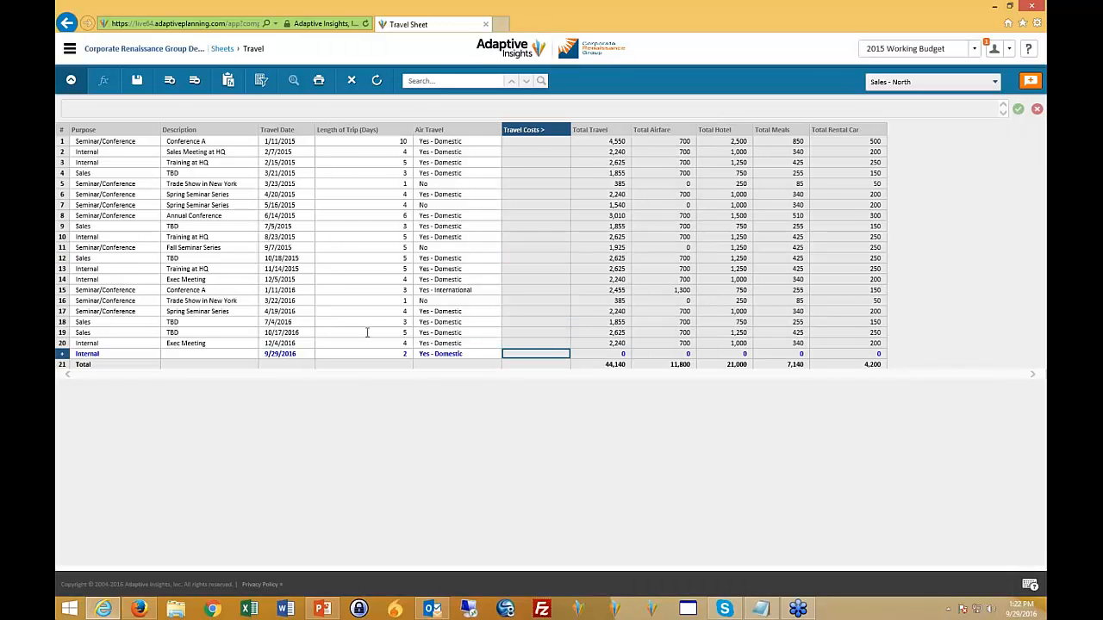
click(137, 80)
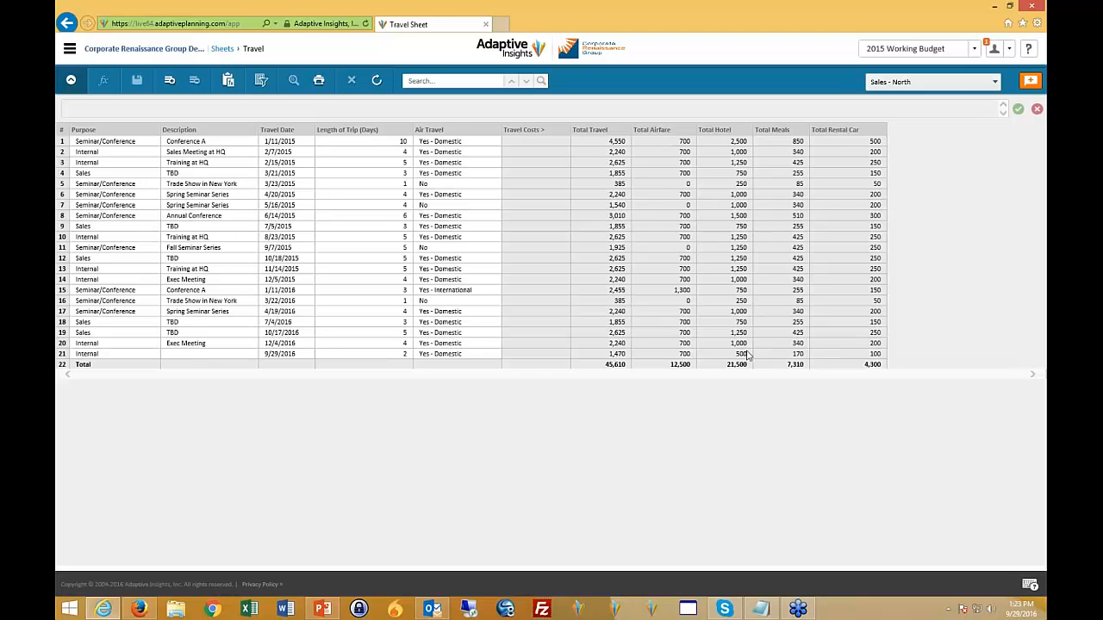
- Examine the new trip's calculated airfare and the organization levels available for the Travel sheet
click(685, 355)
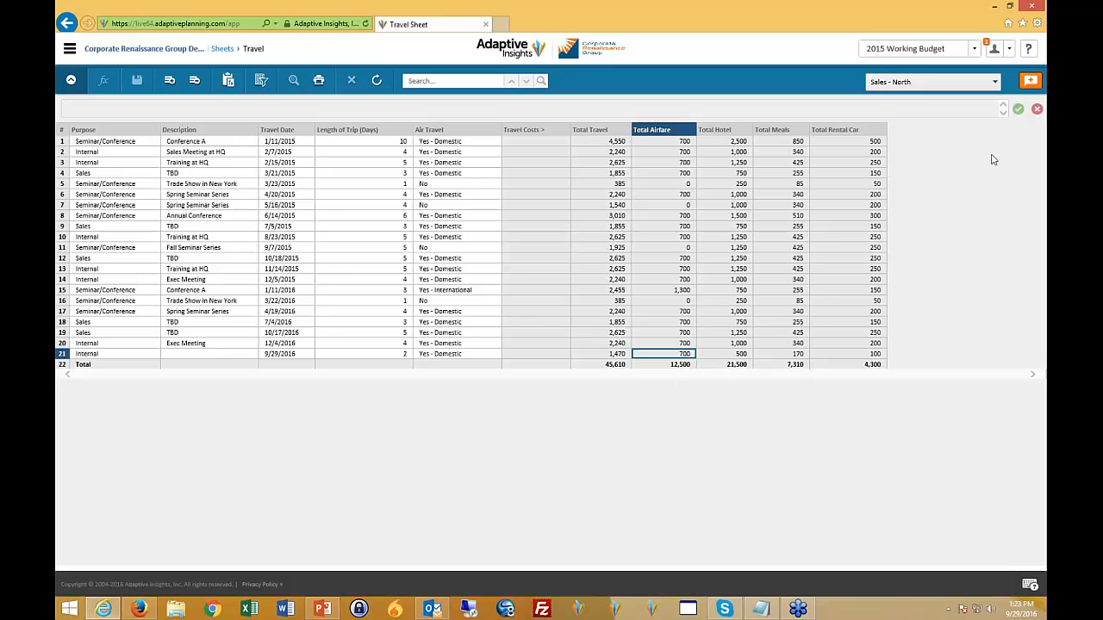
click(996, 84)
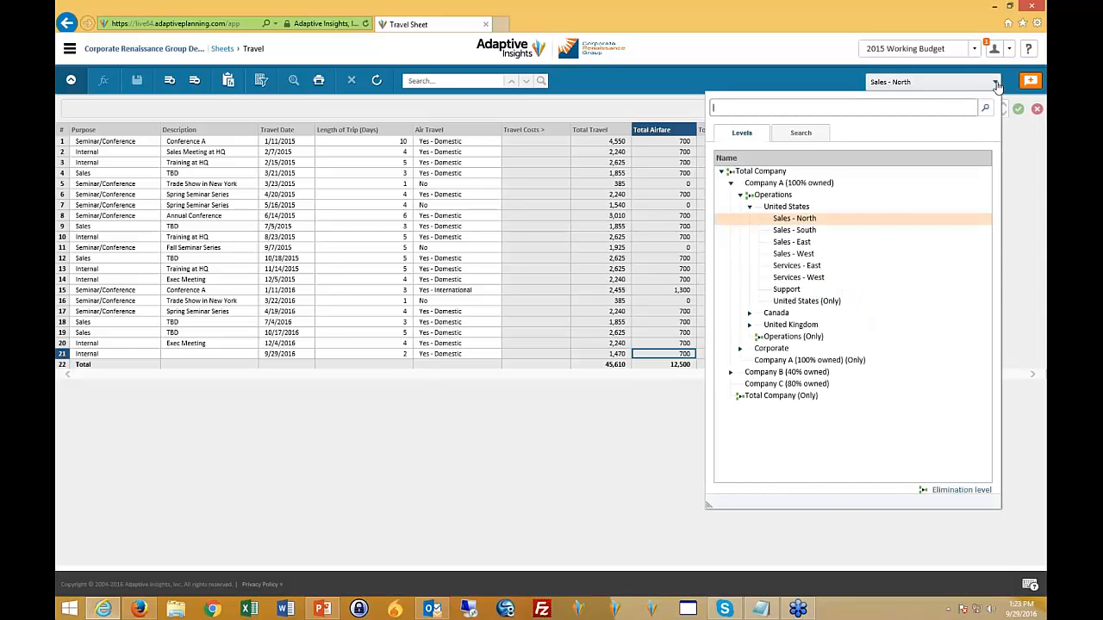
click(683, 54)
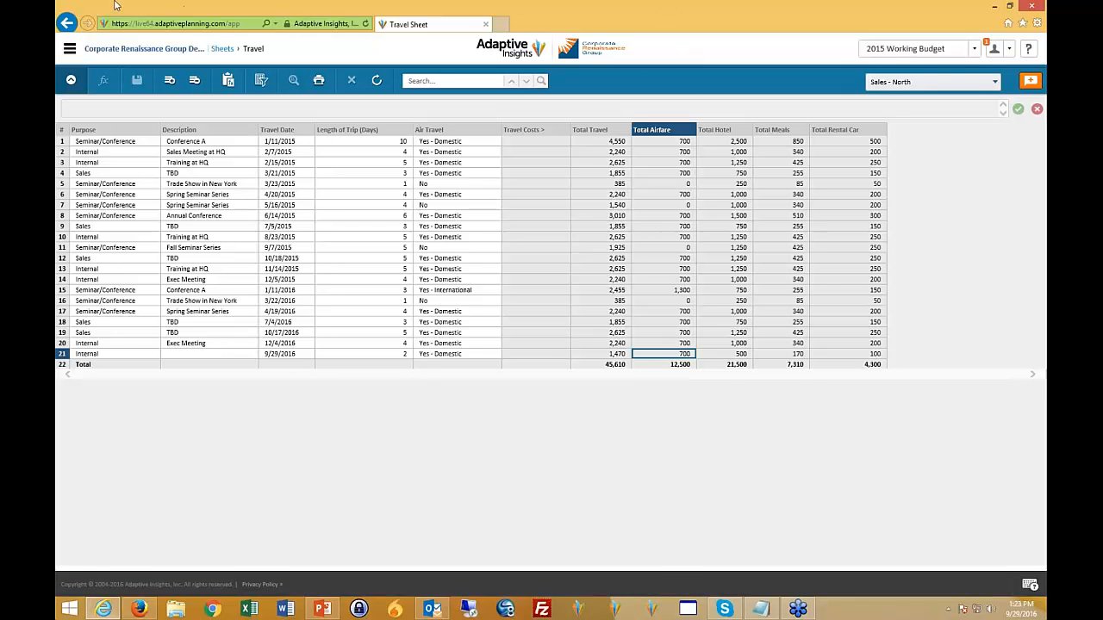
- Open the Expenses sheet and look through the available versions, including What-If Scenarios, keeping 2015 Working Budget selected
click(69, 48)
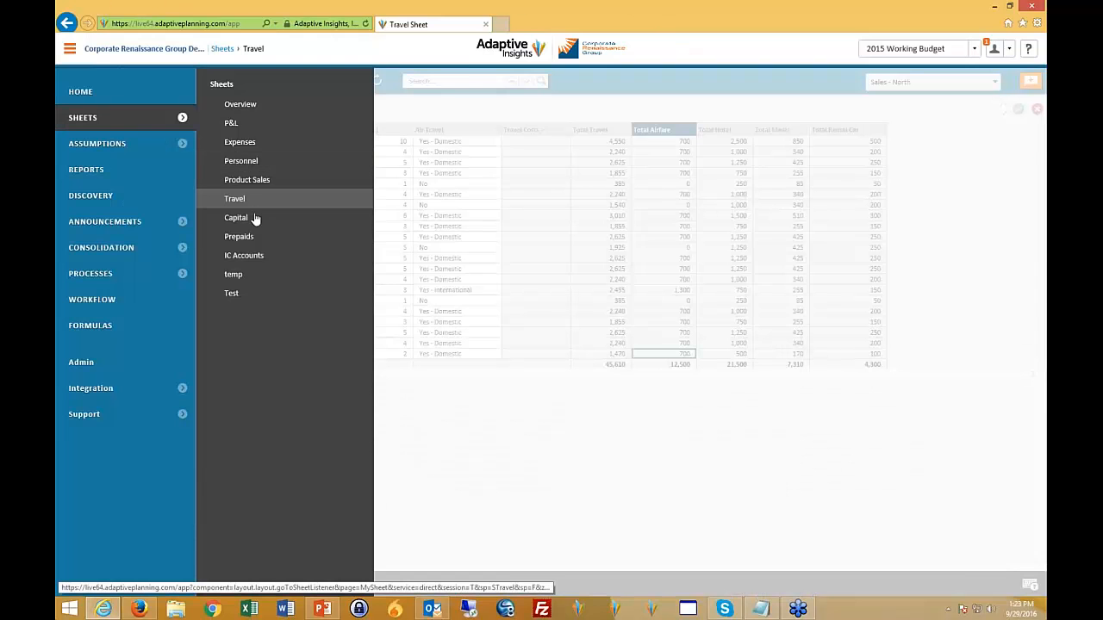
click(244, 143)
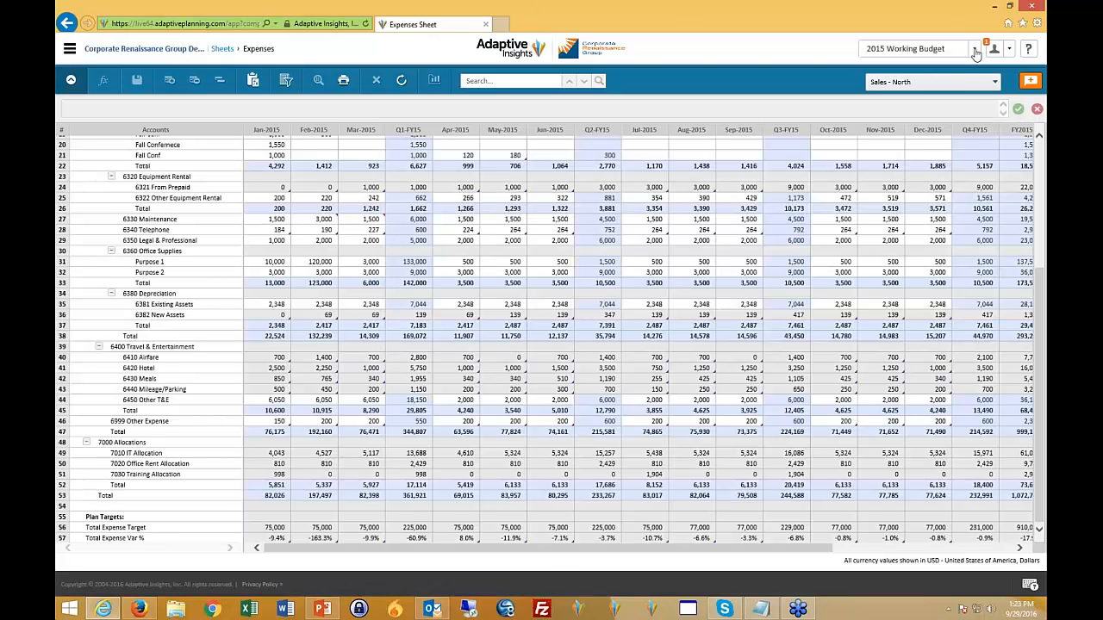
click(975, 50)
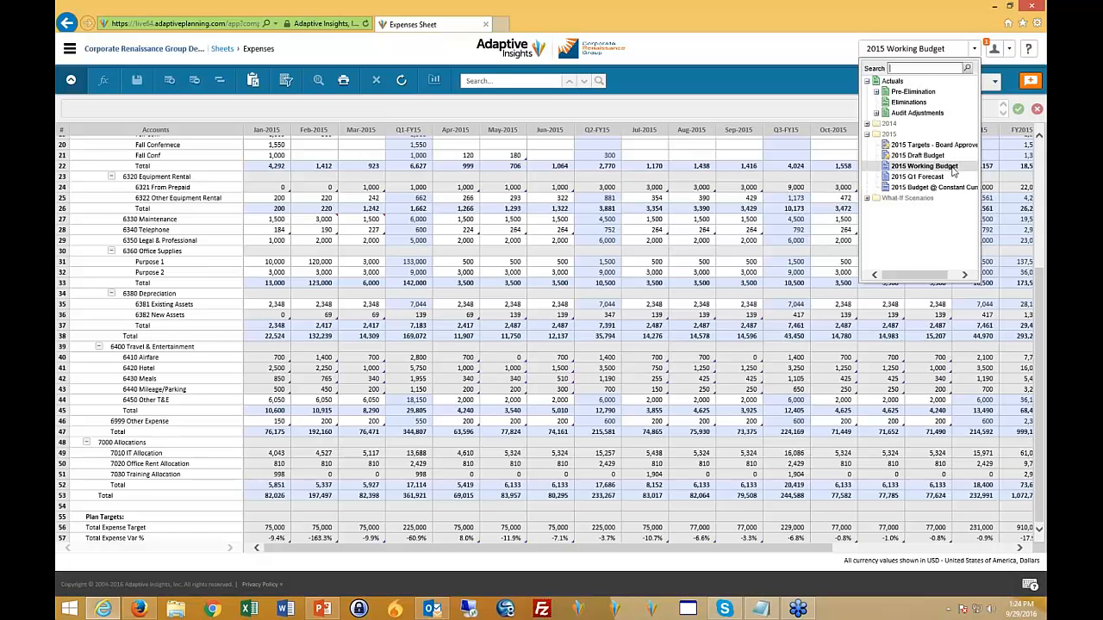
click(867, 199)
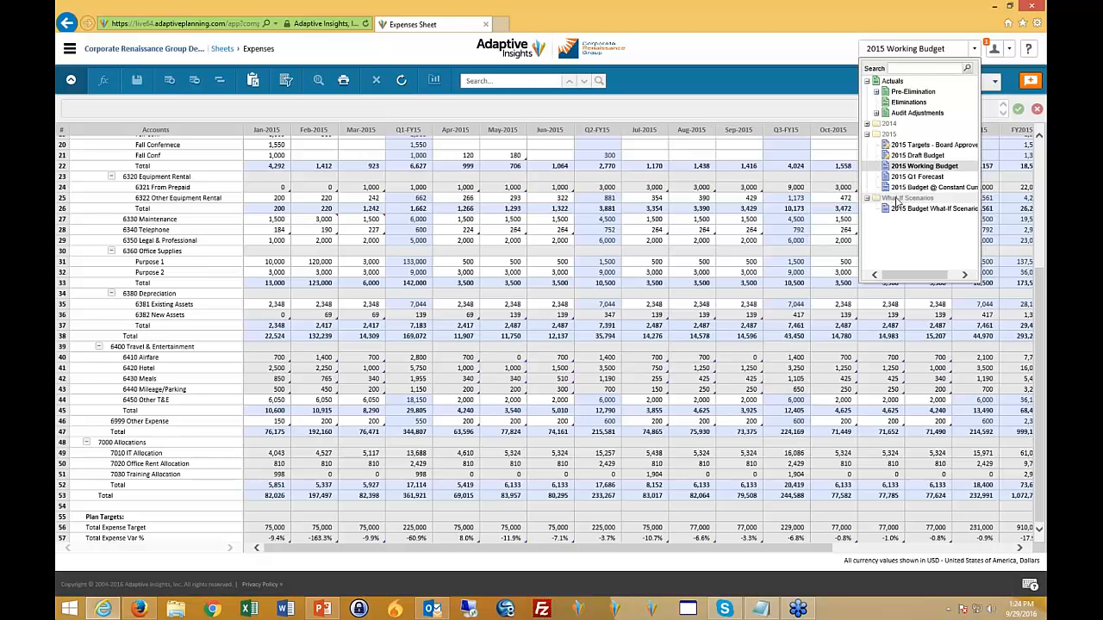
click(920, 169)
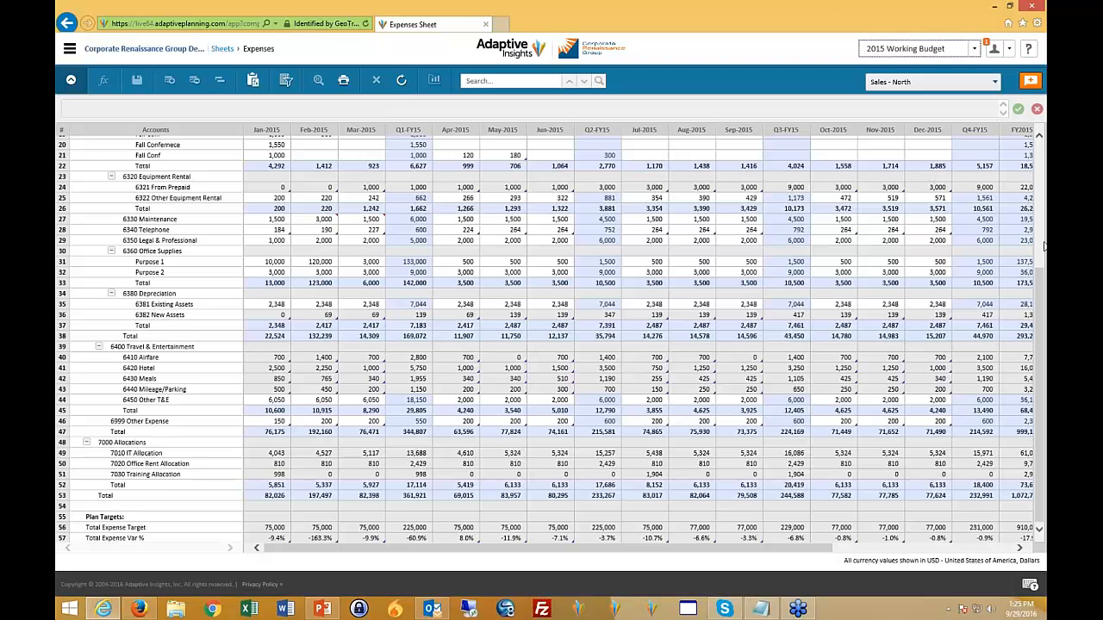
- Collapse and re-expand the 6000 Operating Expenses group to compare its summary and detailed views
scroll(1042, 203, up, 5)
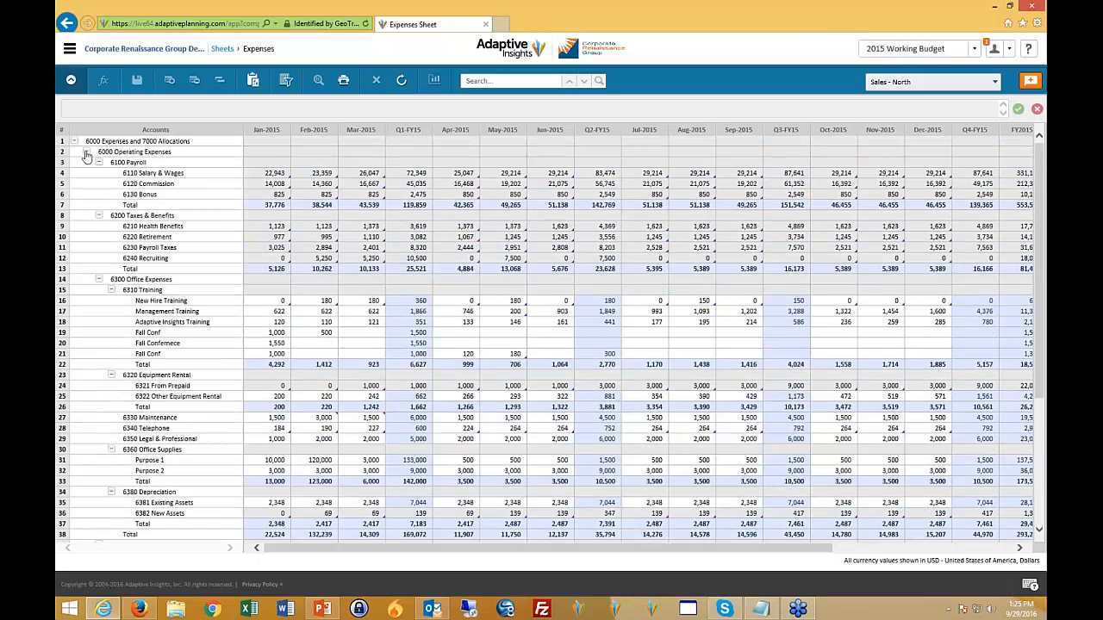
click(87, 154)
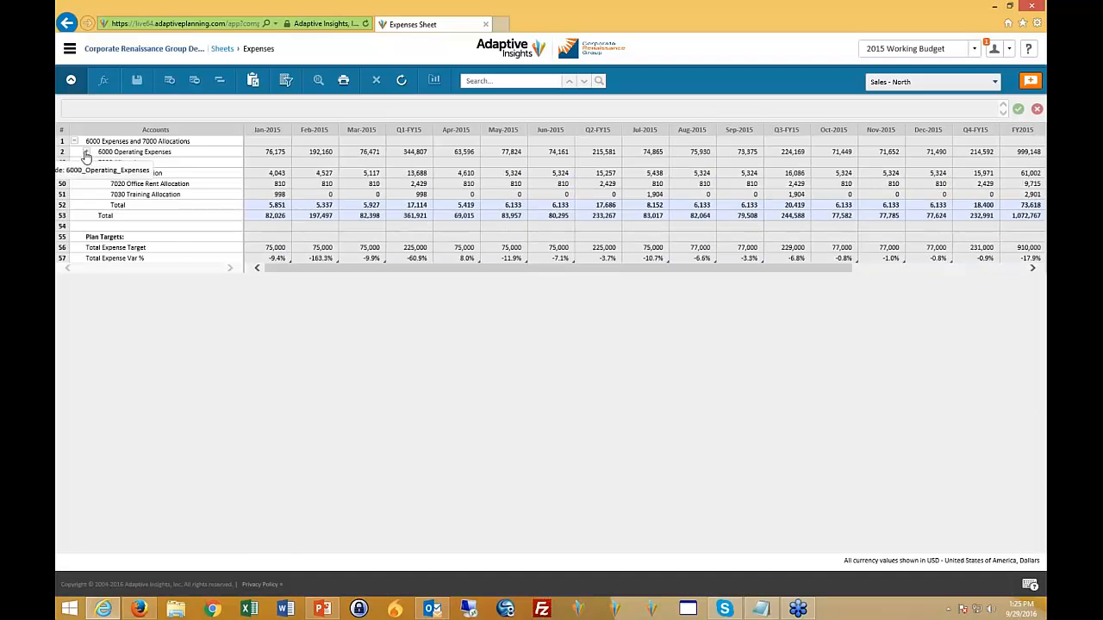
click(86, 153)
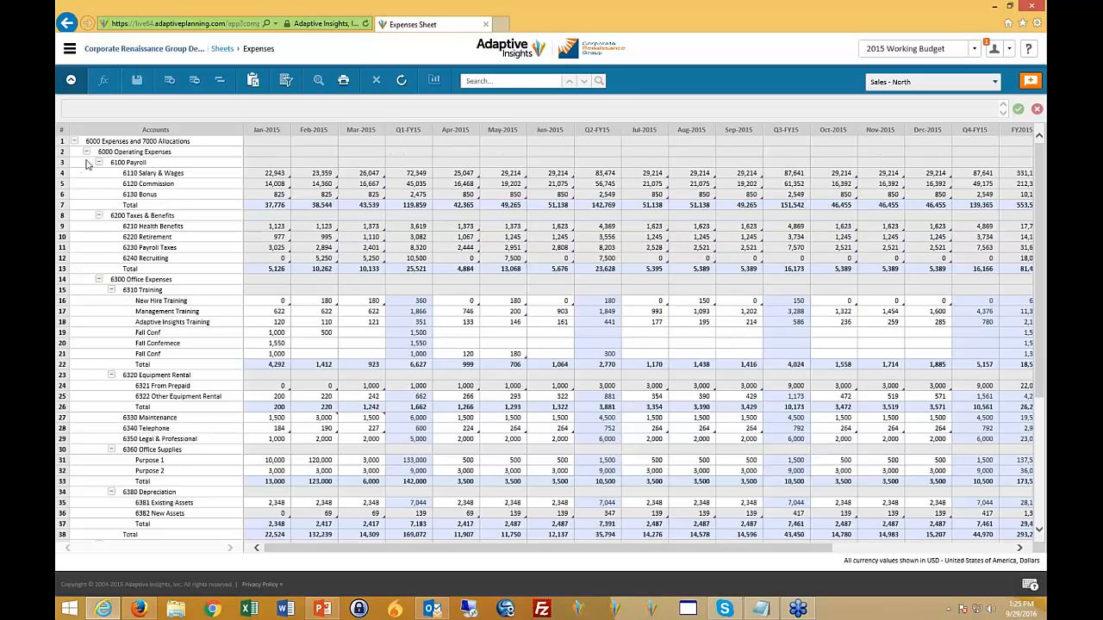
click(86, 152)
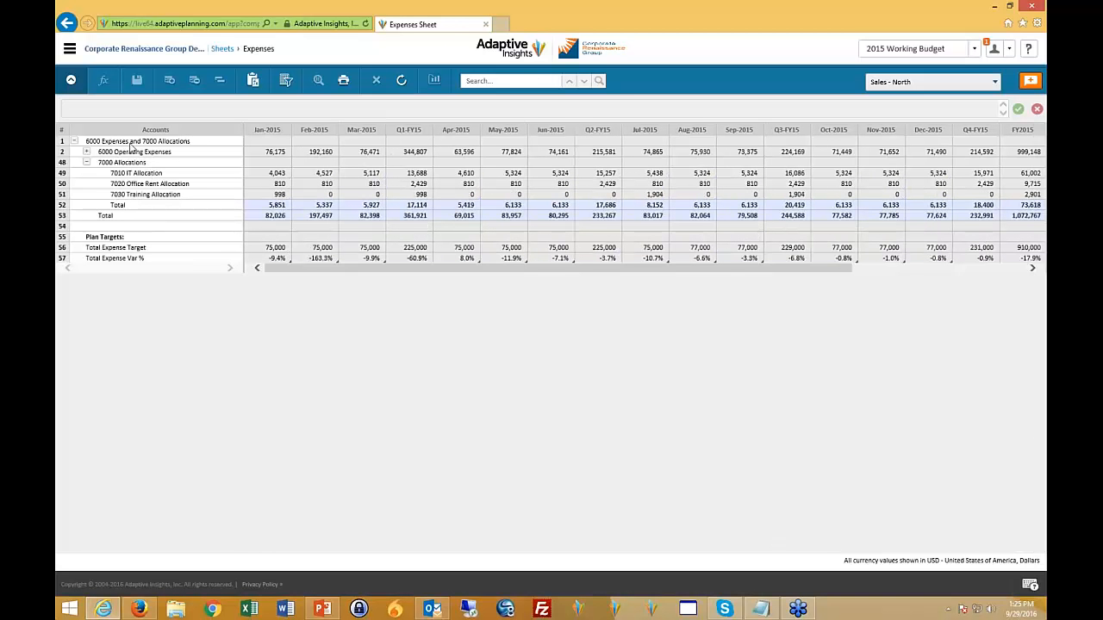
click(86, 151)
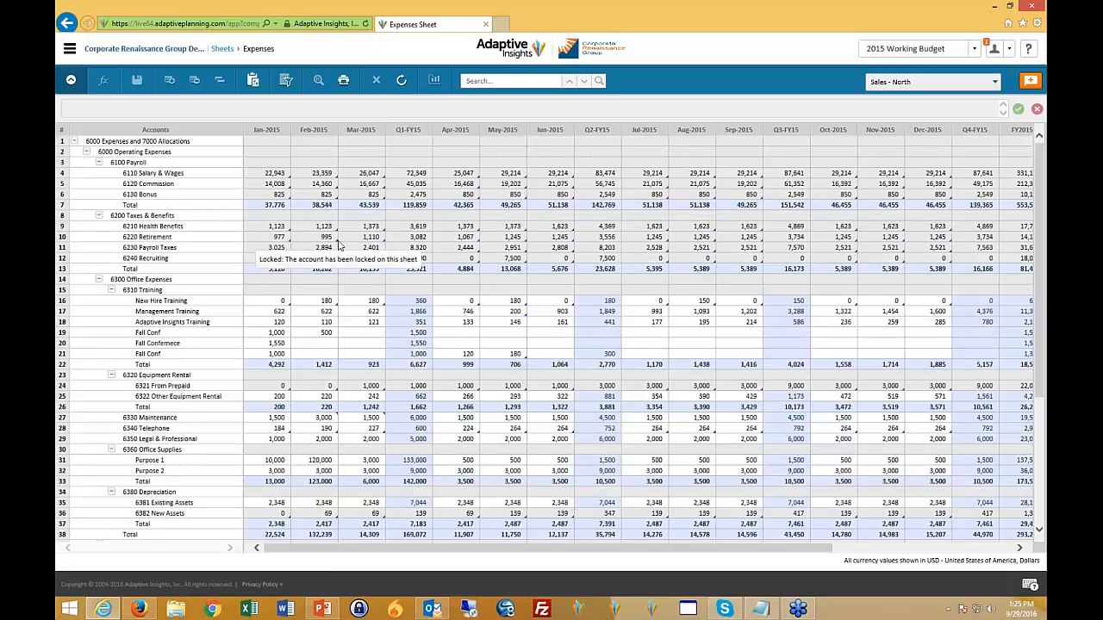
- Switch the Expenses sheet to the Total Company level and inspect its rolled-up amounts, including 6440 Mileage/Parking and April 2015 6410 Airfare
click(995, 82)
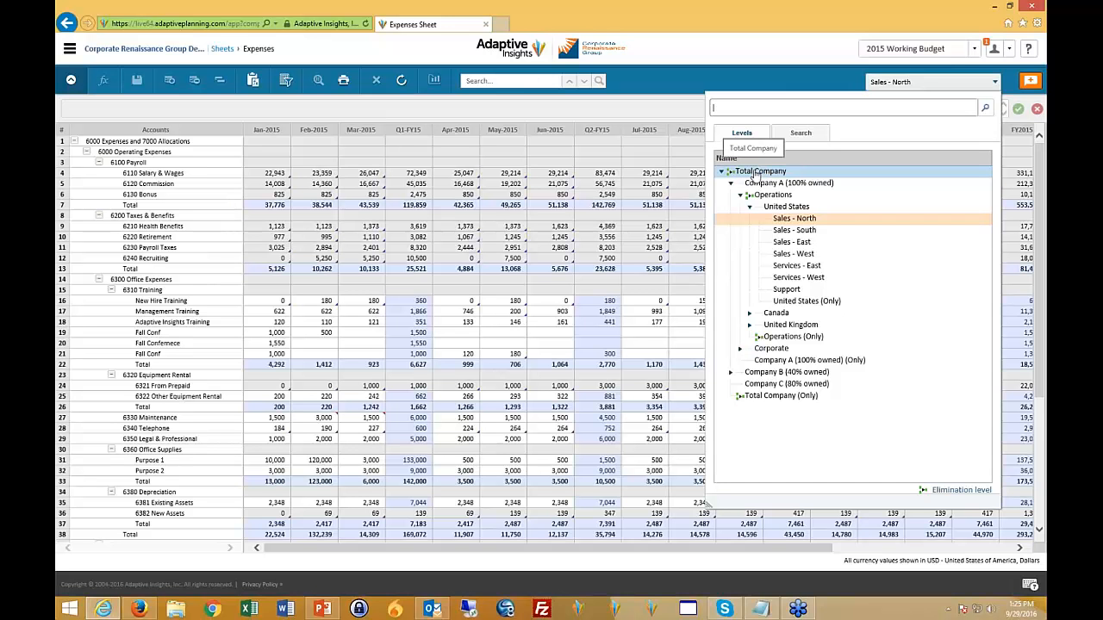
click(755, 173)
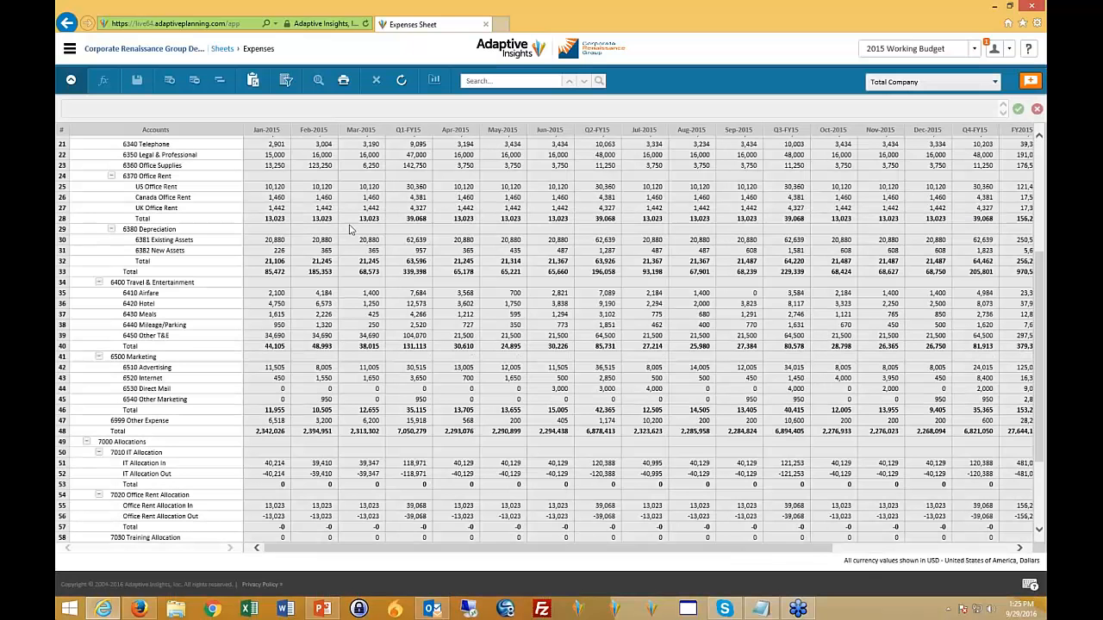
click(352, 220)
click(326, 198)
click(405, 198)
click(362, 241)
click(362, 283)
click(446, 347)
click(401, 326)
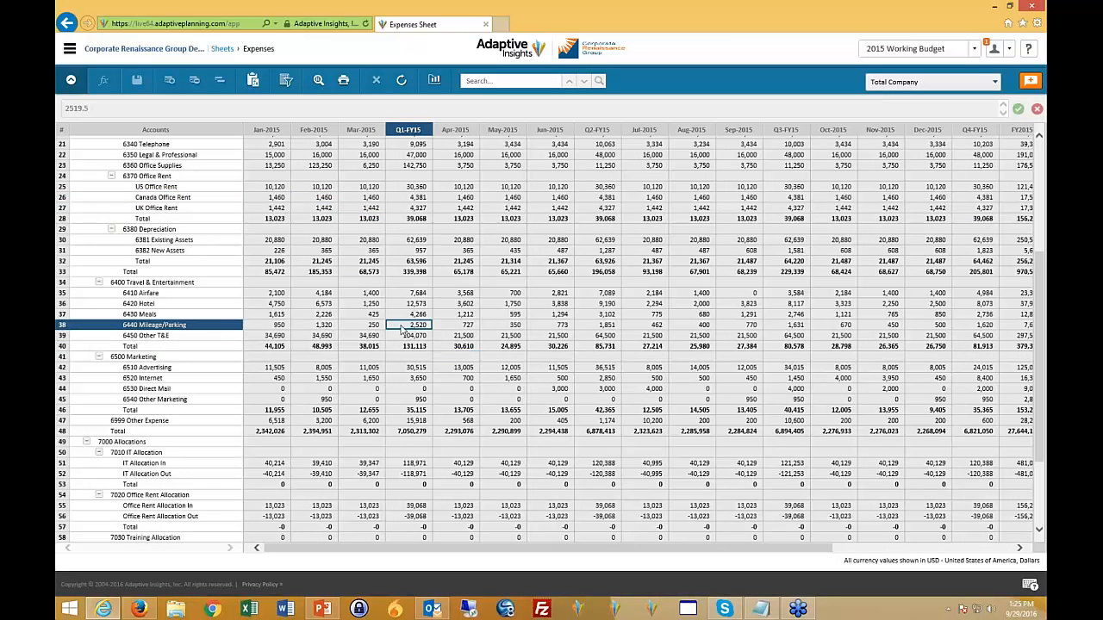
key(Left)
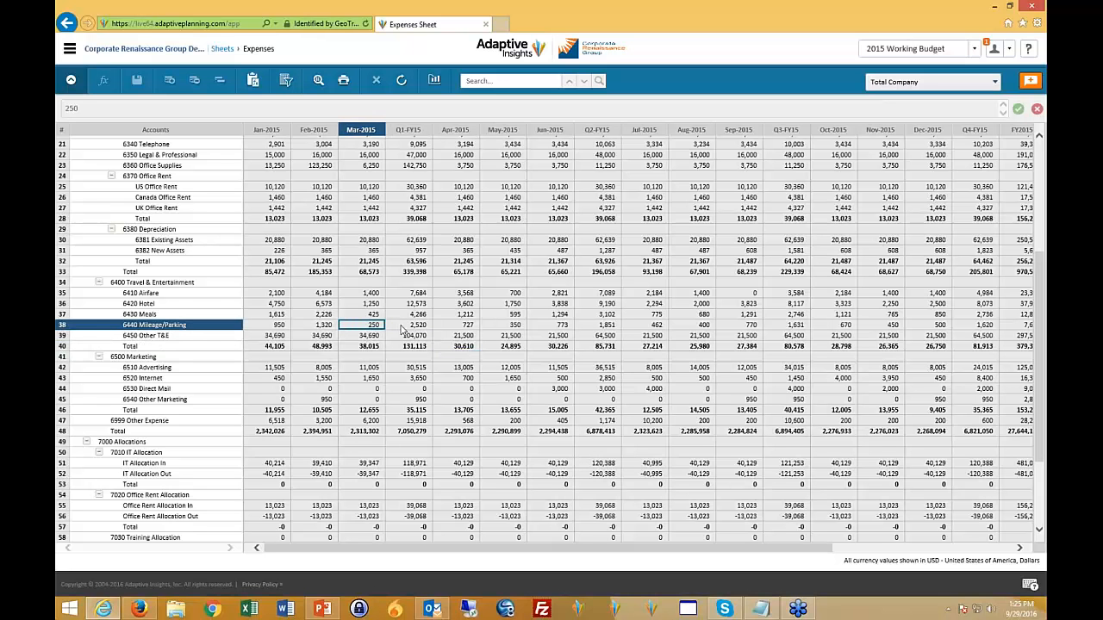
click(452, 294)
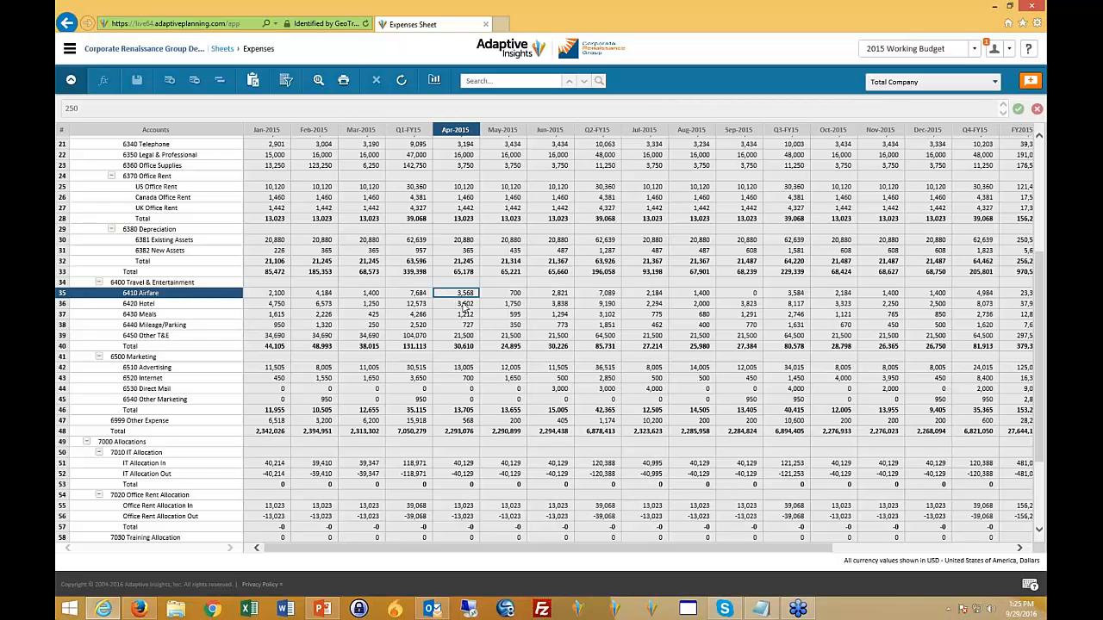
- Return the Expenses sheet to the Sales - North level under Company A (100% owned), Operations, United States
click(995, 83)
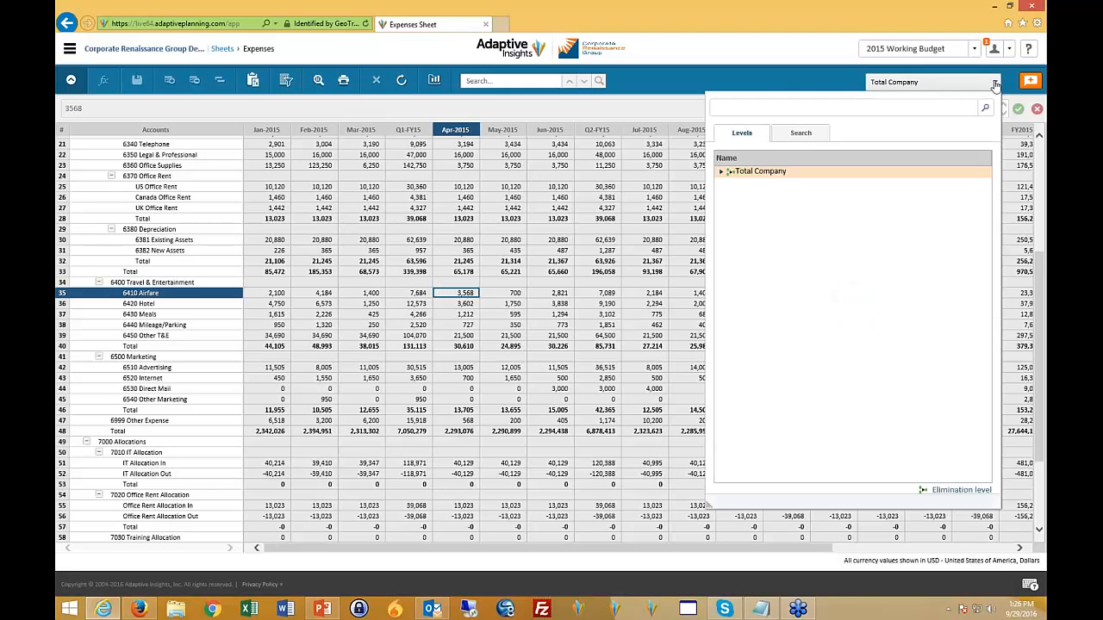
click(721, 171)
click(731, 183)
click(739, 195)
click(749, 206)
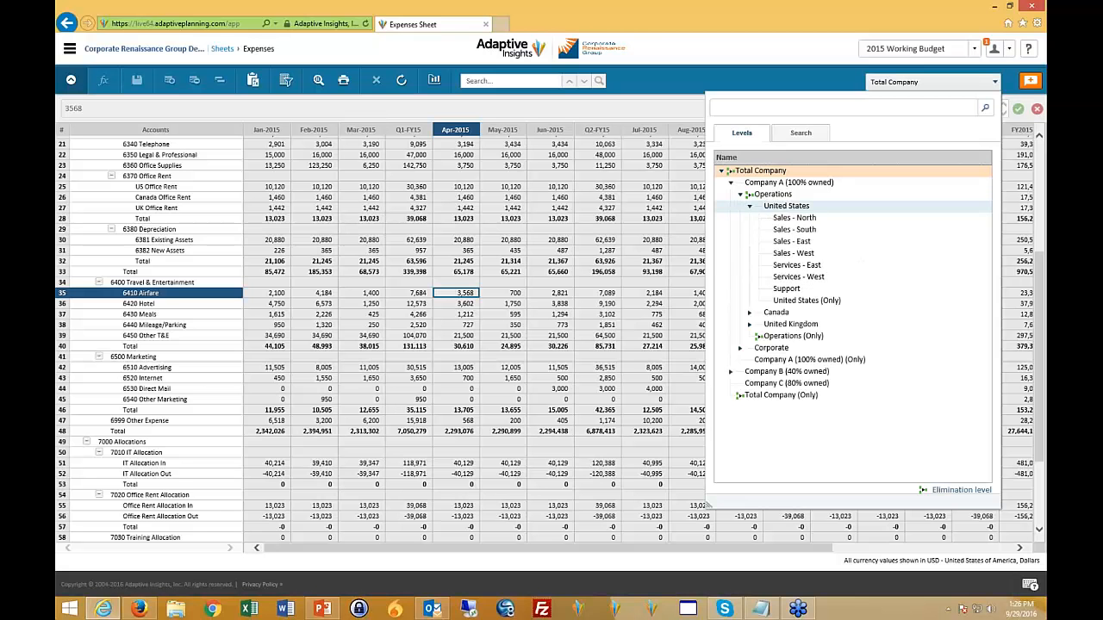
click(796, 219)
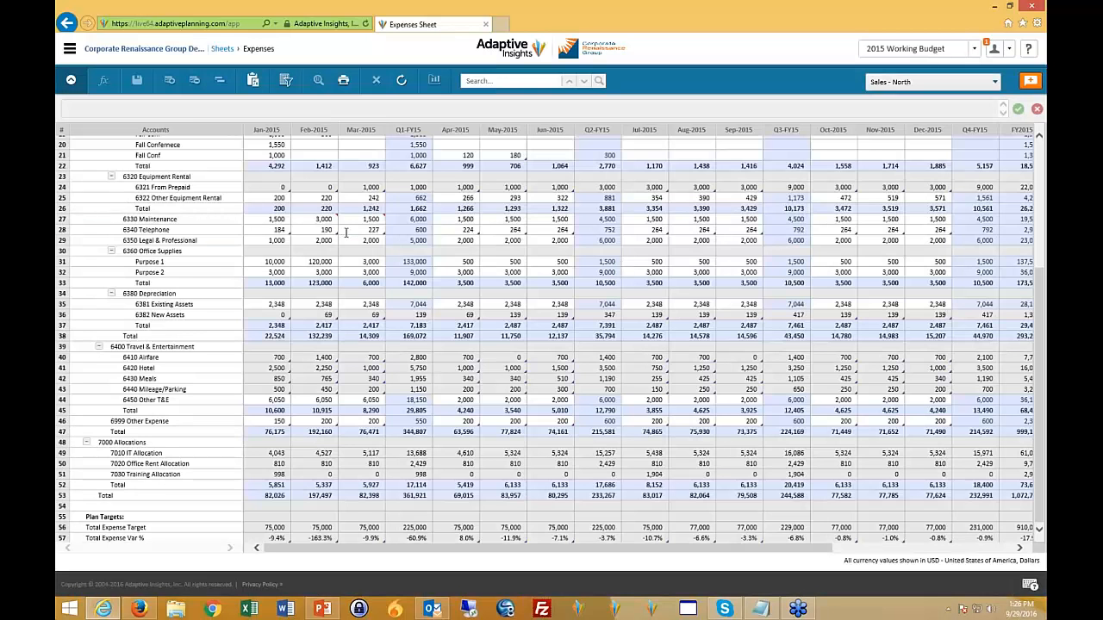
- Enter 100 for Feb-2015 in the Fall Confernece row under 6310 Training and save the sheet
click(345, 231)
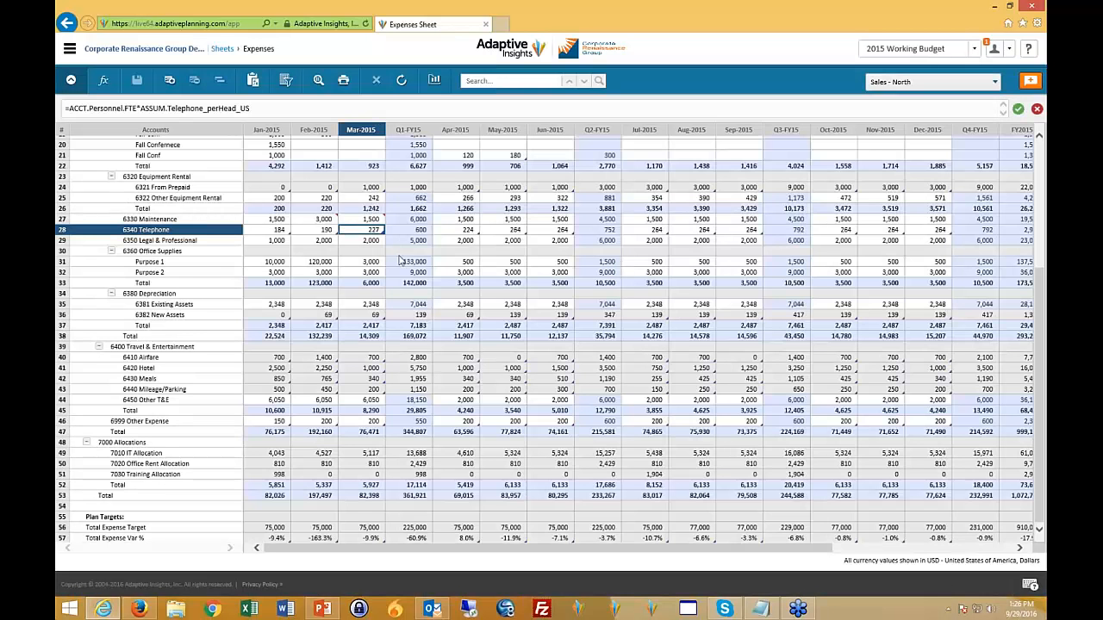
click(321, 144)
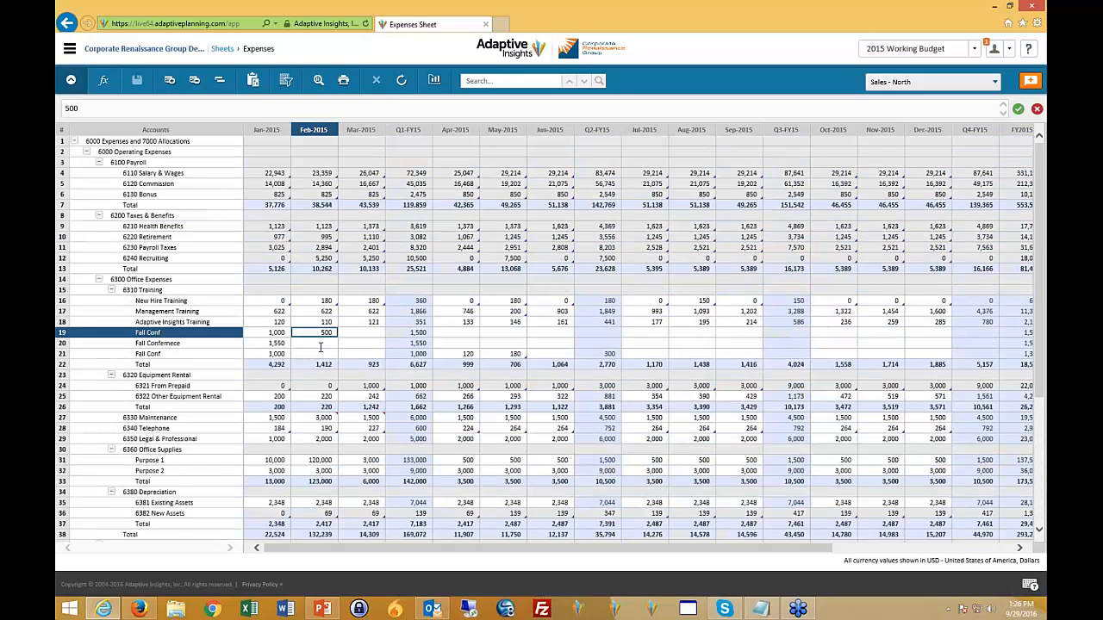
text(100)
key(Return)
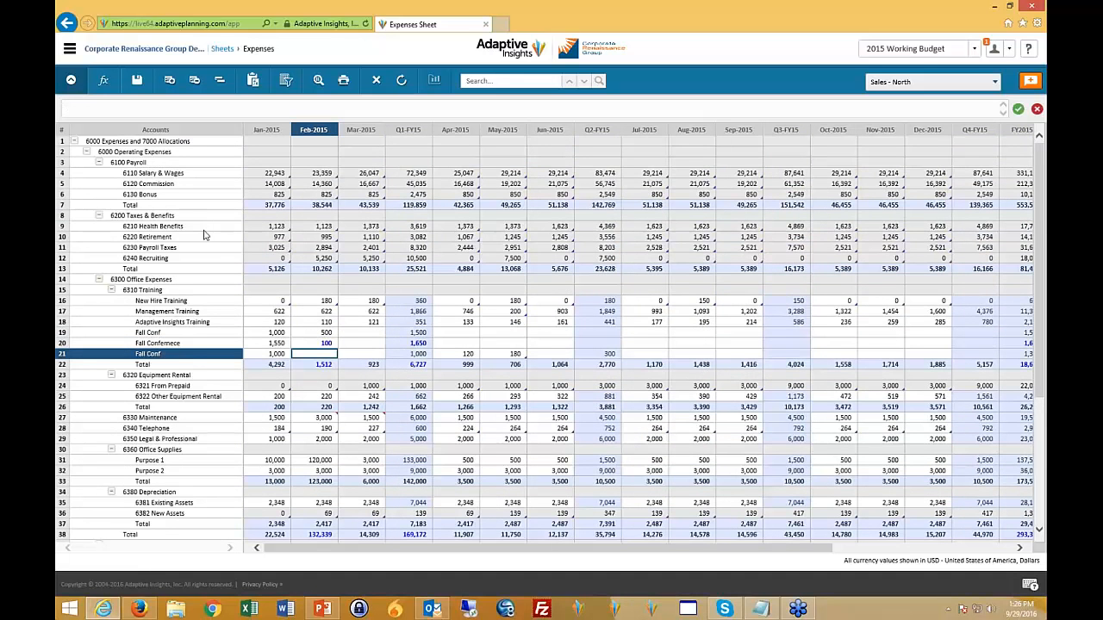
click(135, 81)
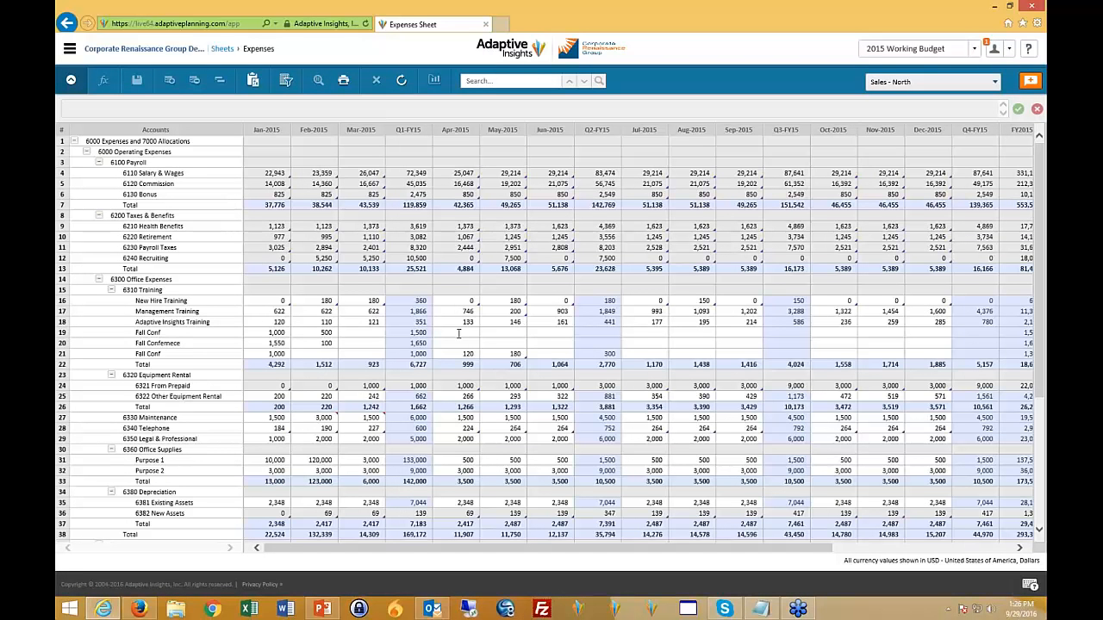
- Compare the manually entered Fall Conf cells with the formulas behind New Hire Training and 6210 Health Benefits
click(336, 333)
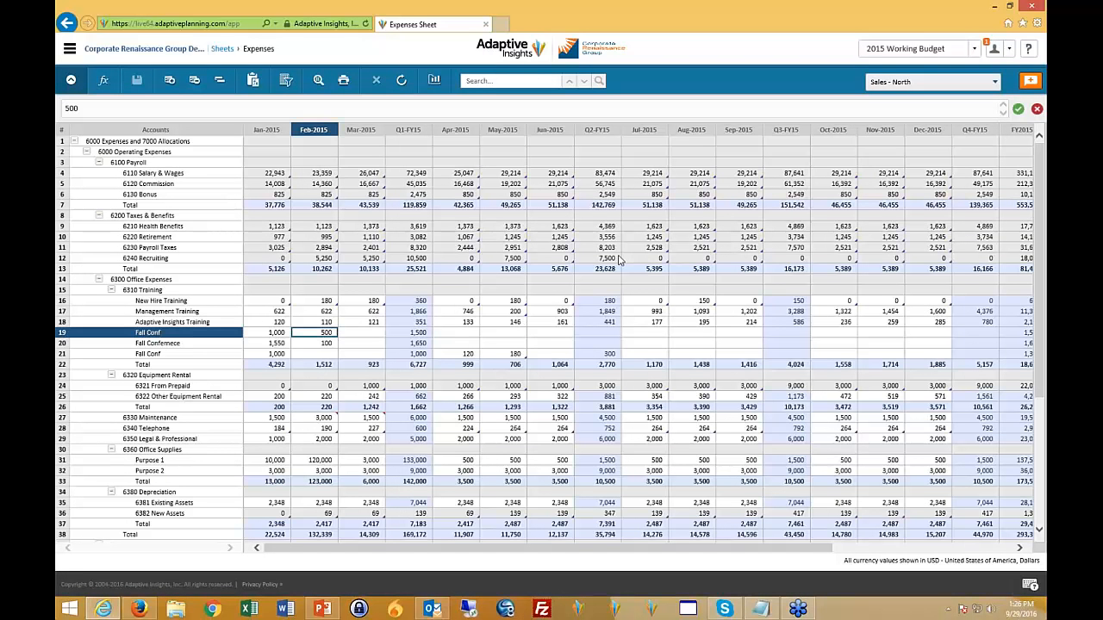
click(320, 300)
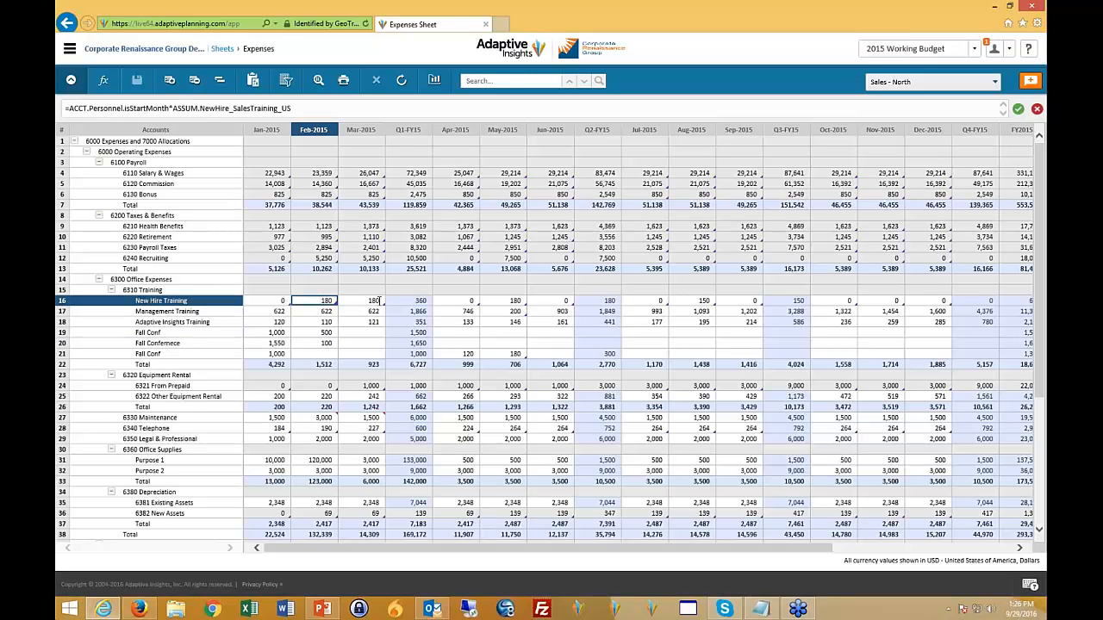
click(370, 300)
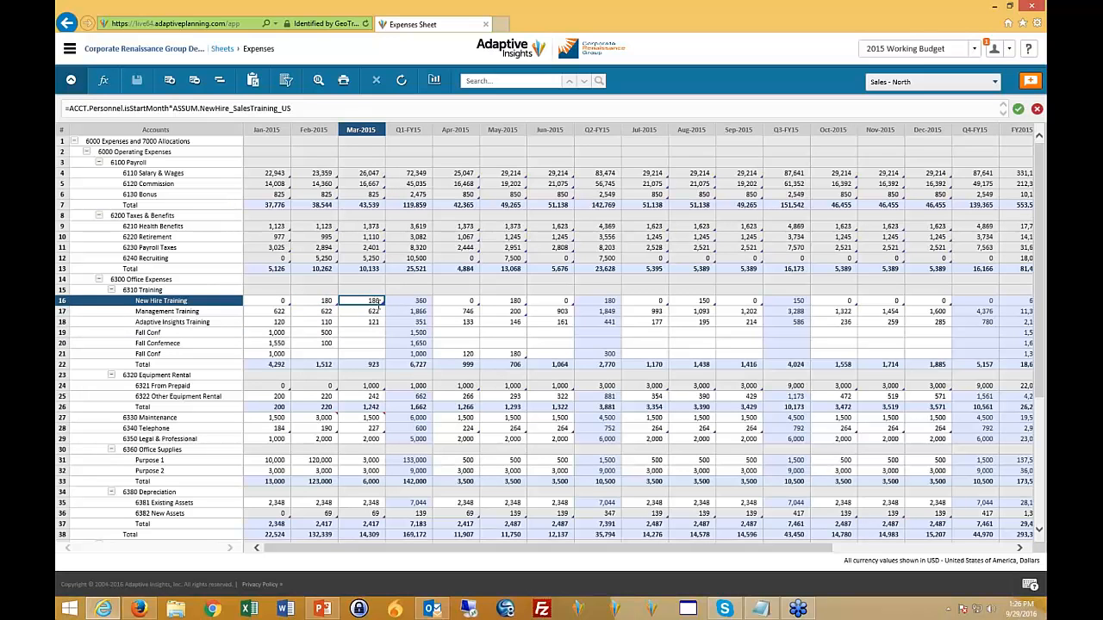
click(328, 107)
click(377, 333)
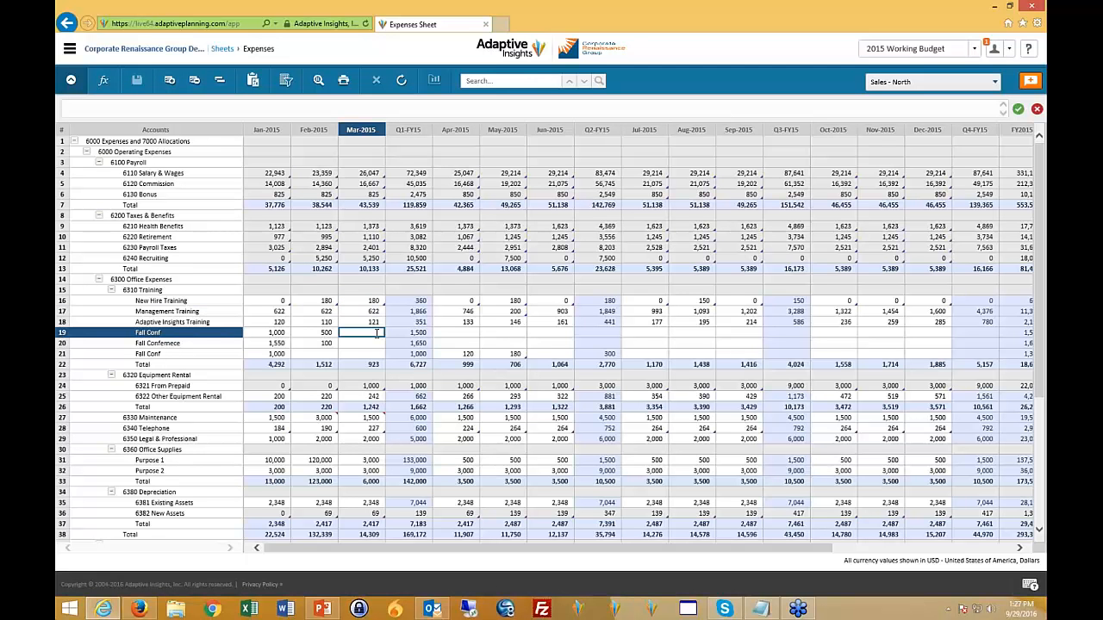
click(354, 229)
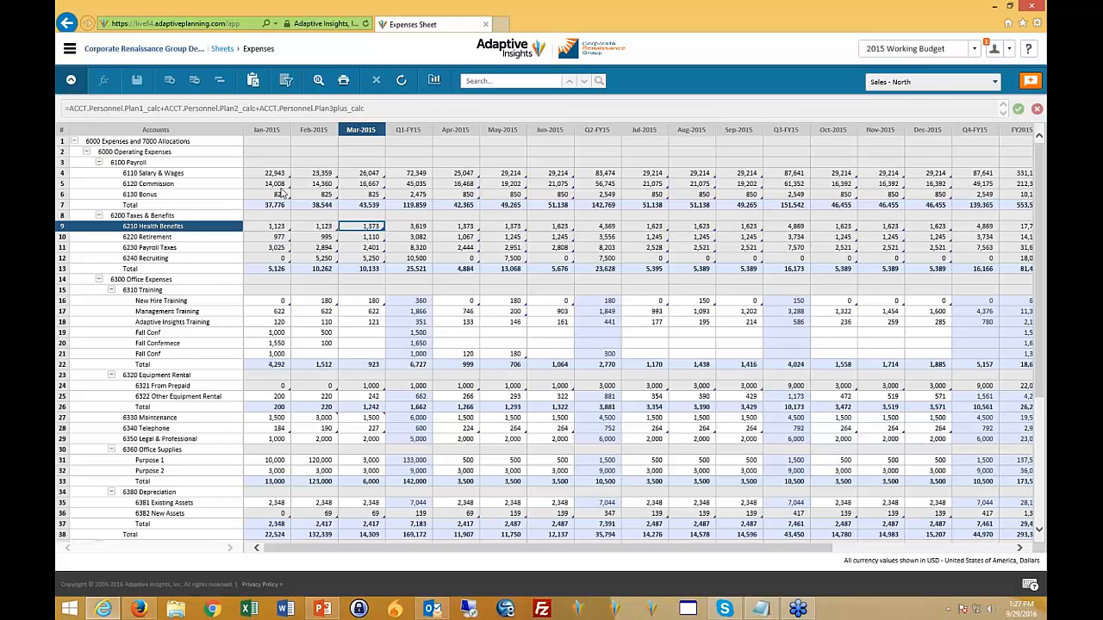
- Override the Mar-2015 New Hire Training formula with 600 and save the sheet
click(360, 301)
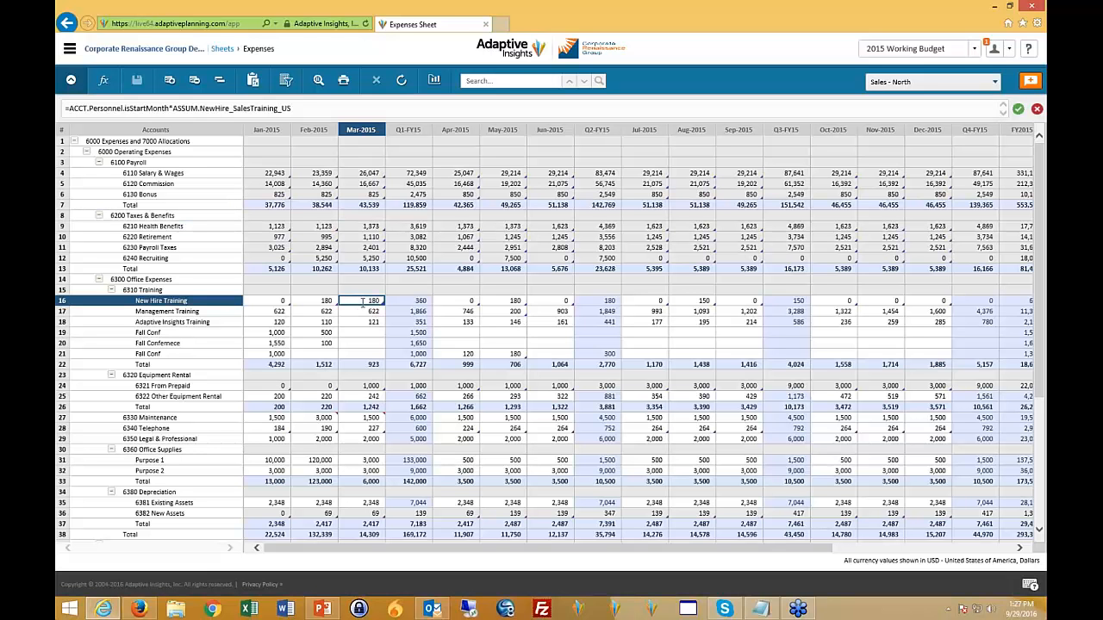
text(600)
key(Return)
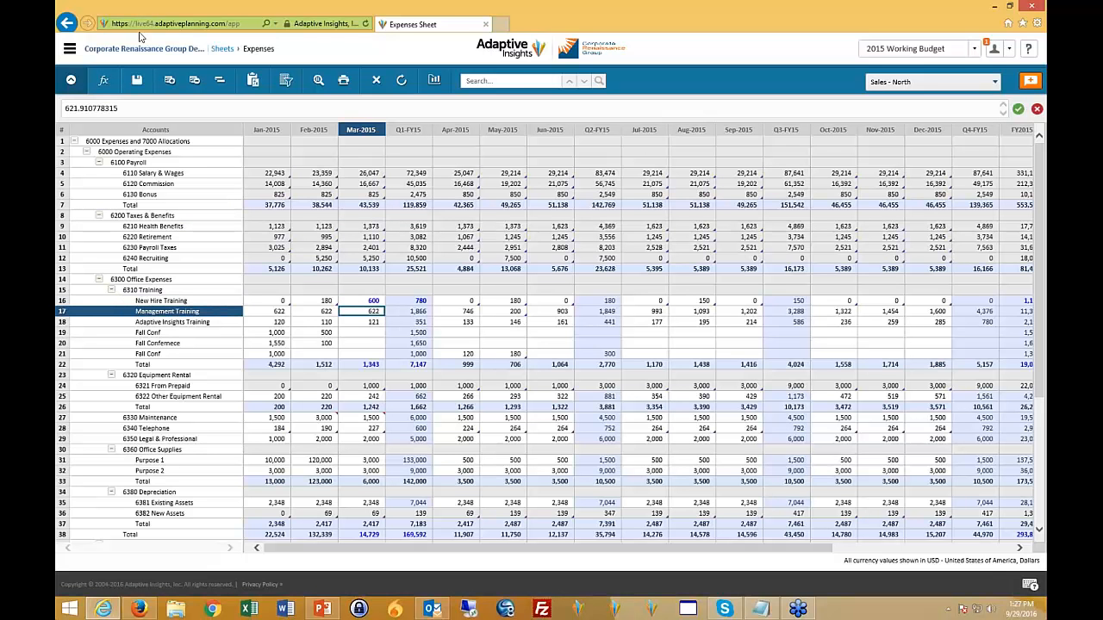
click(136, 80)
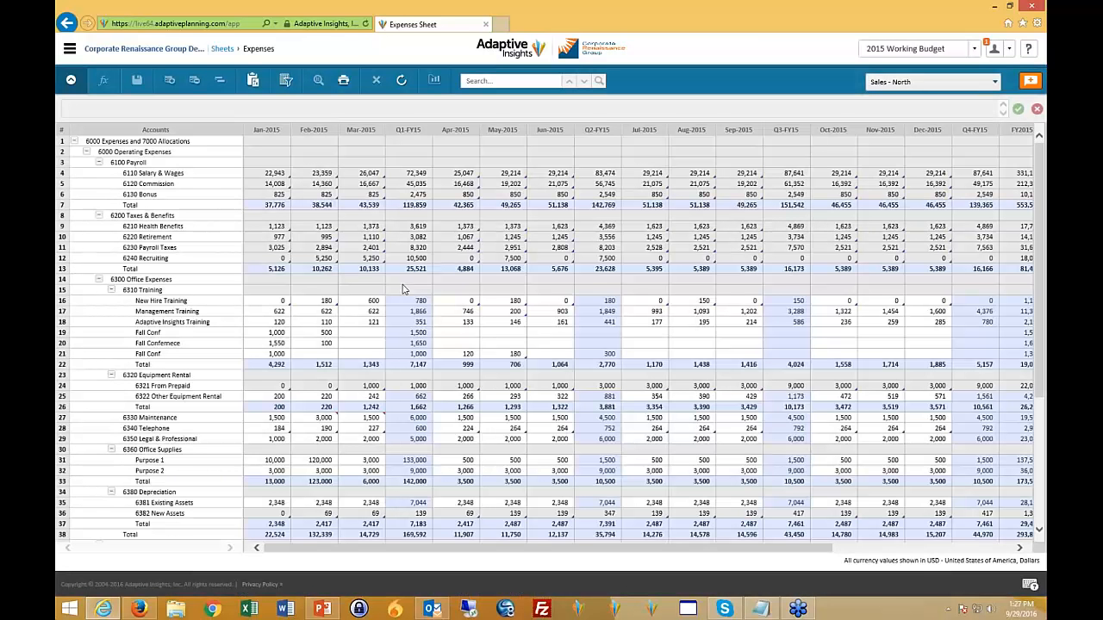
- Add the note "Excecutive training" to the Mar-2015 New Hire Training cell and check the annotated cell
click(362, 301)
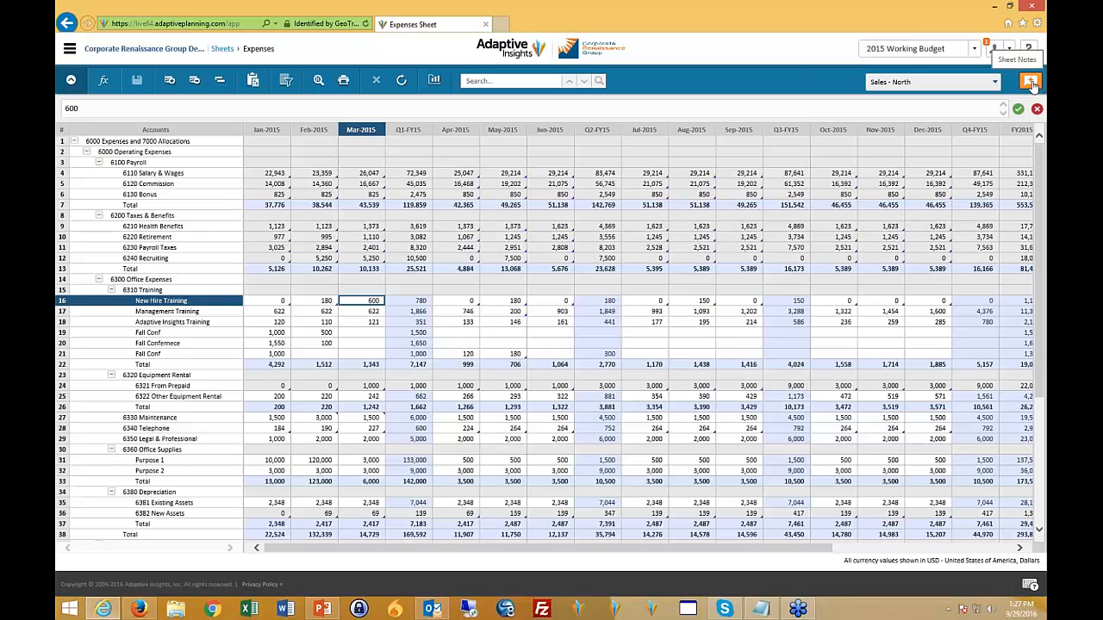
right_click(362, 303)
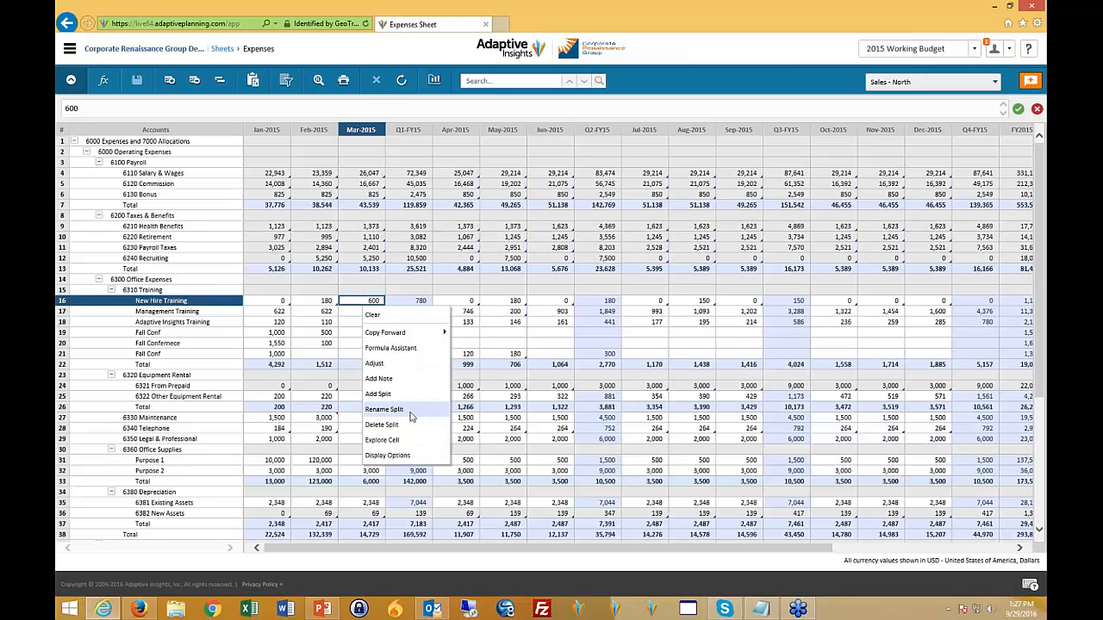
click(405, 378)
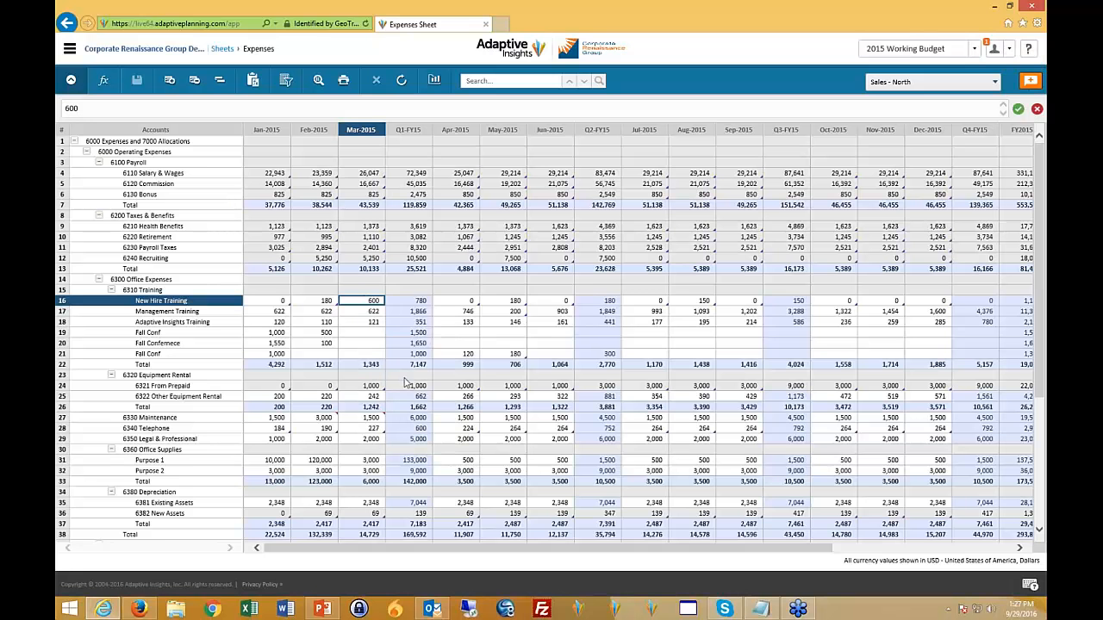
text(Excecutive training offsite)
click(536, 339)
click(379, 320)
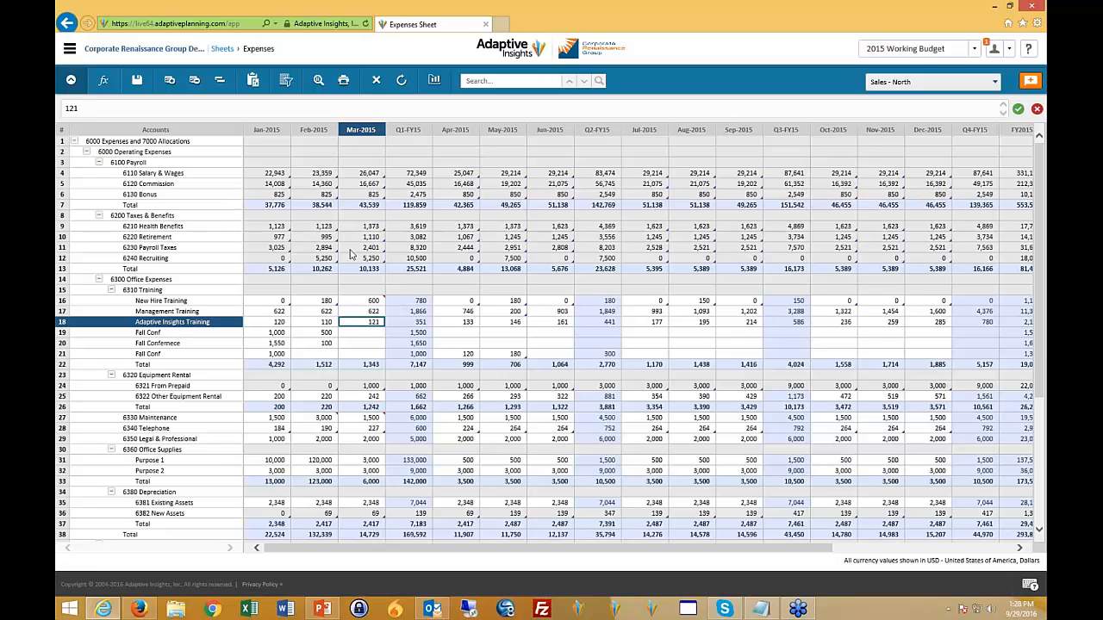
click(371, 301)
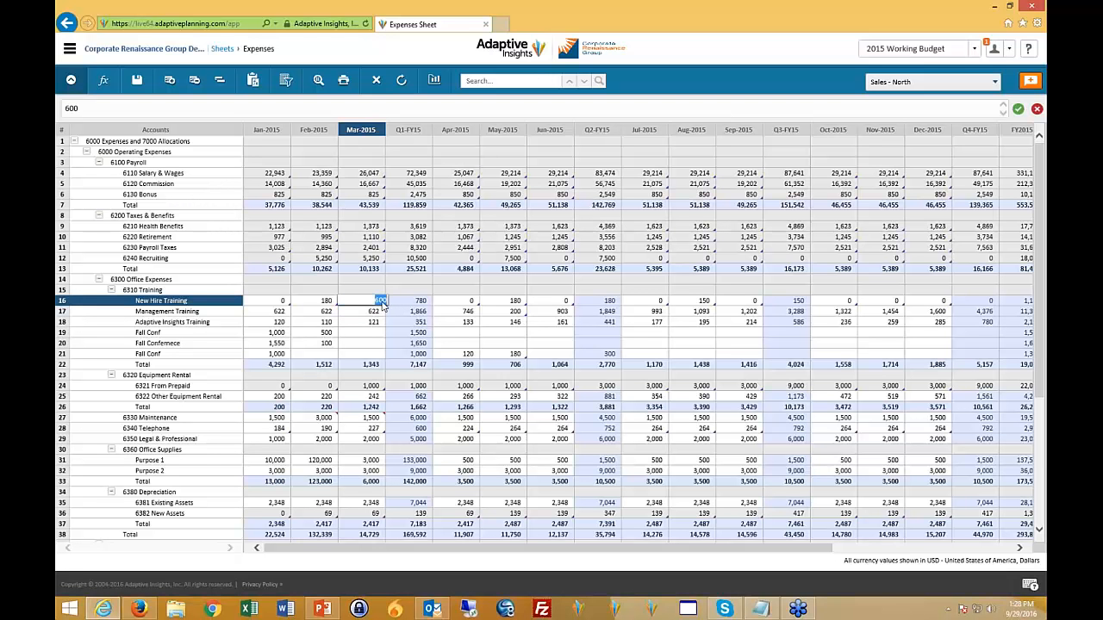
key(Return)
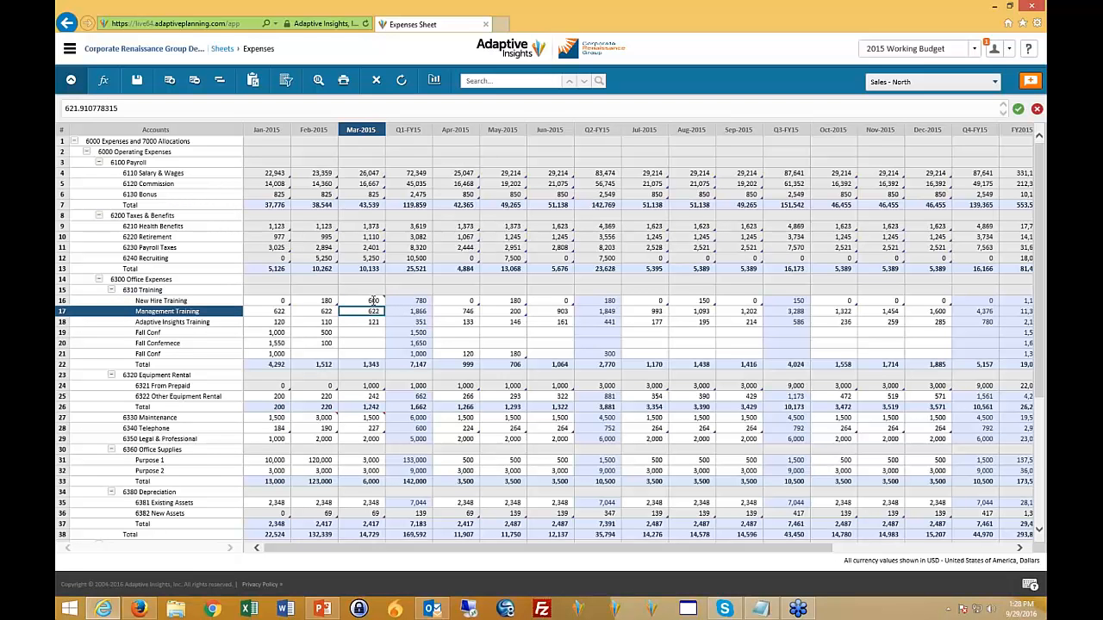
click(373, 301)
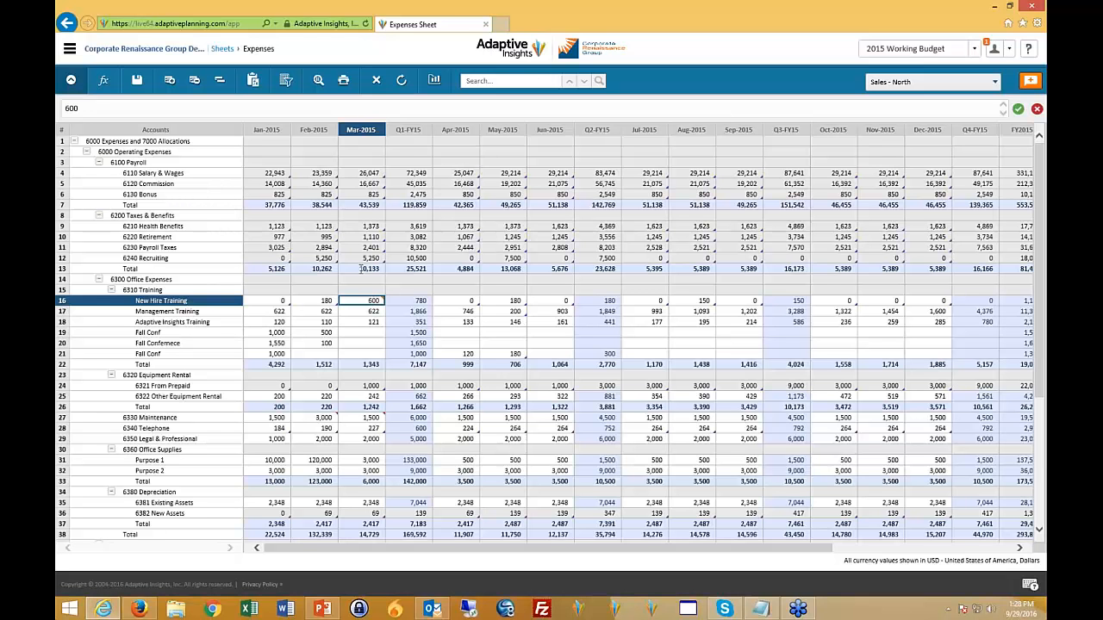
- Enter 100 for Apr-2015 in the Fall Confernece row, copy it forward to the end, and save the sheet
click(457, 333)
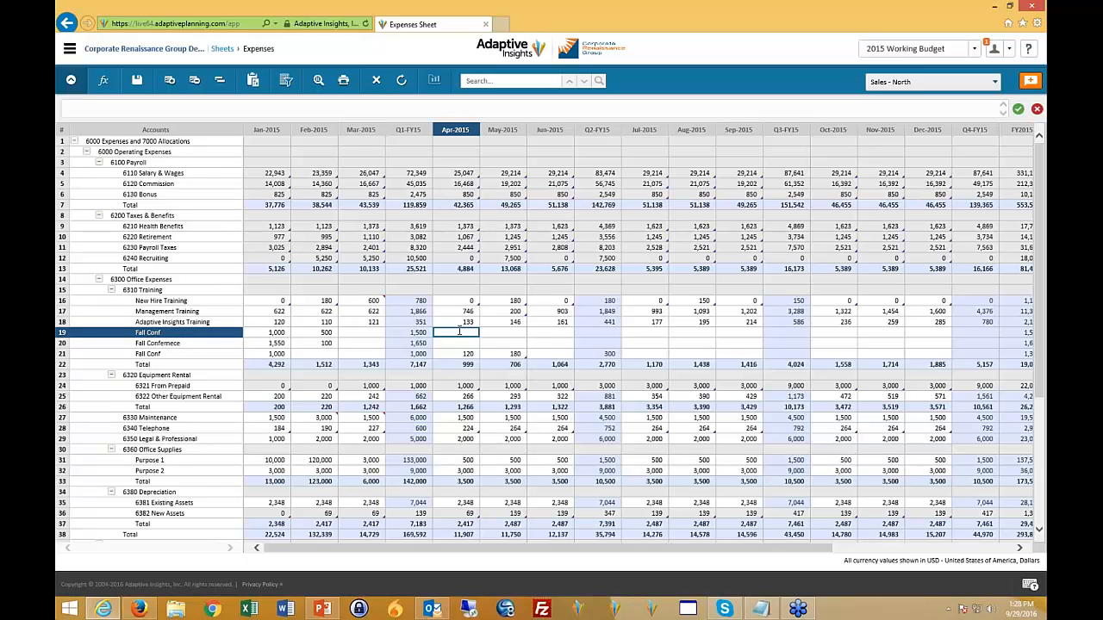
double_click(457, 332)
click(465, 343)
text(100)
right_click(461, 346)
mouse_move(481, 377)
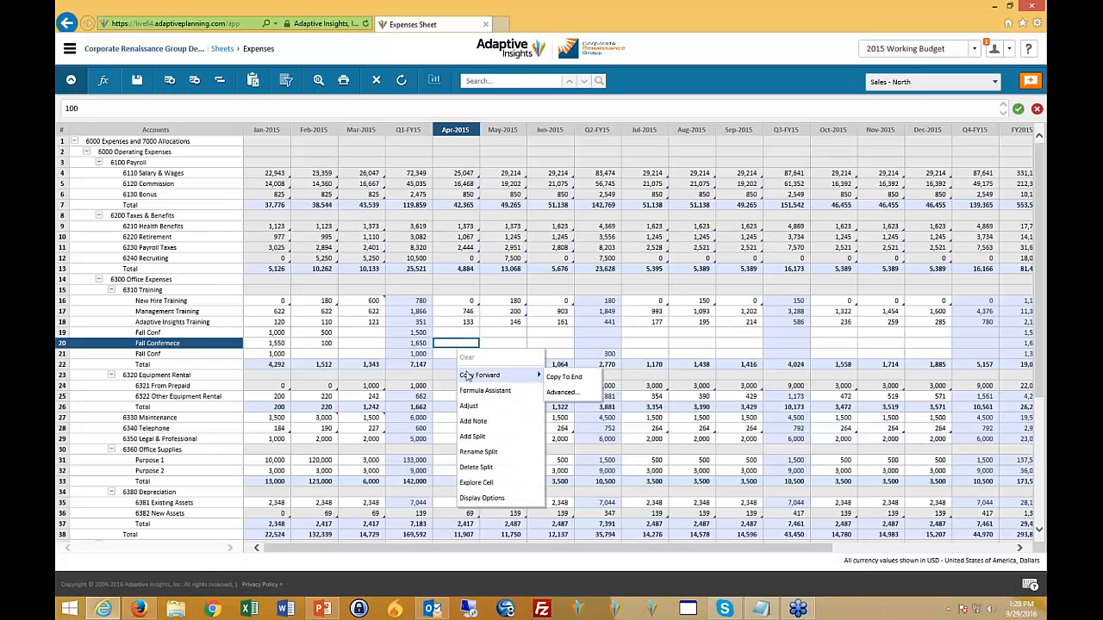
click(562, 376)
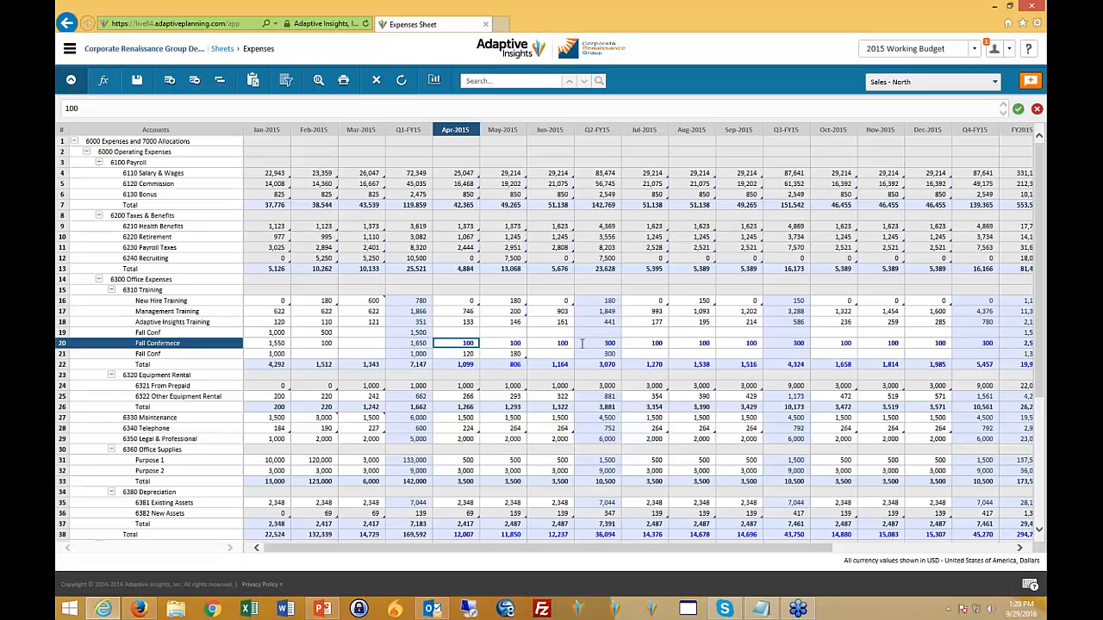
click(136, 80)
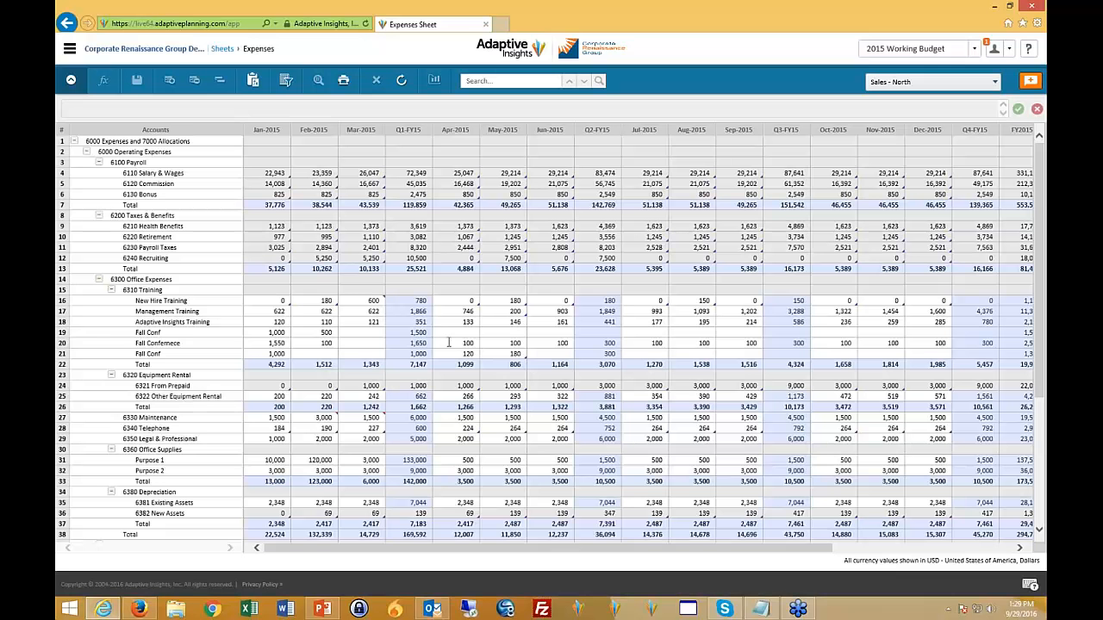
- Copy the Apr-2015 Fall Confernece value forward to the end with a 100 percent increment and save the sheet
click(448, 343)
right_click(458, 347)
mouse_move(491, 376)
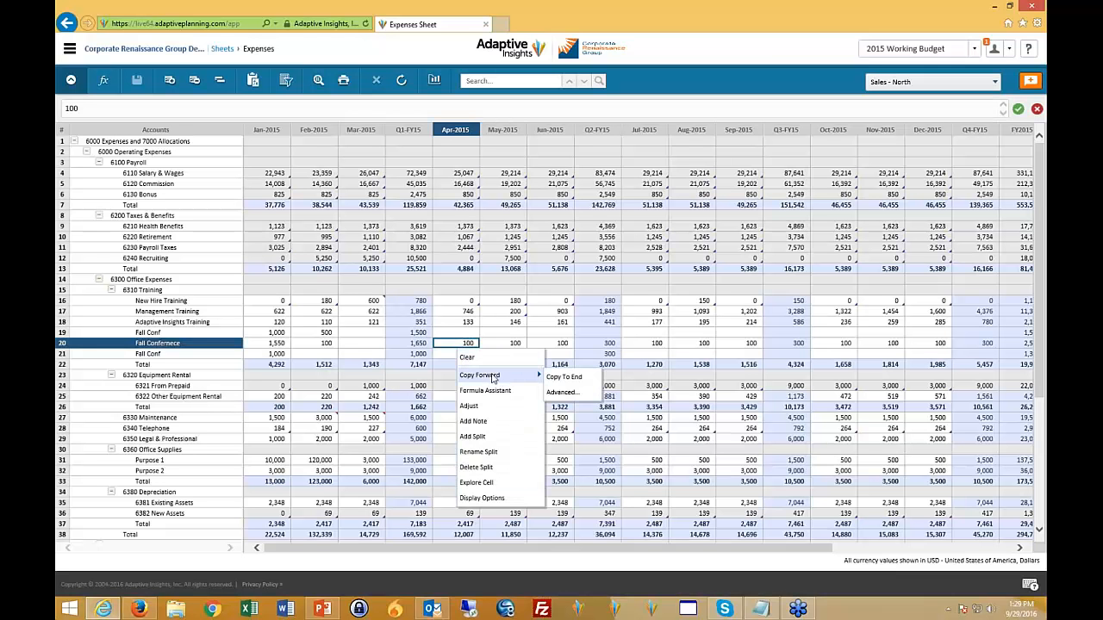
click(561, 392)
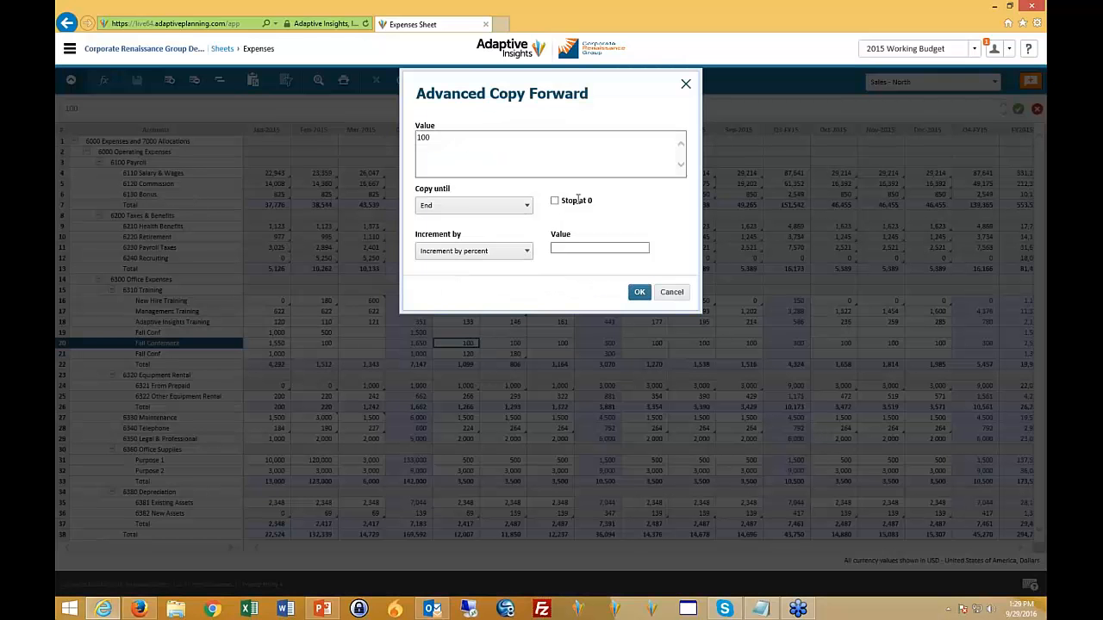
click(528, 252)
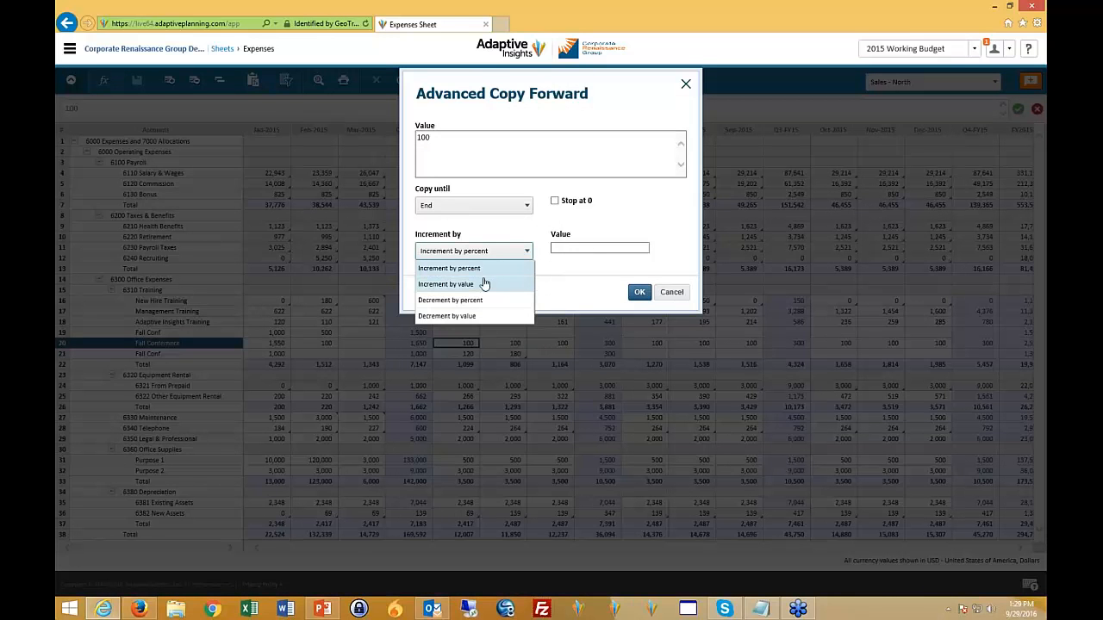
click(578, 249)
text(100)
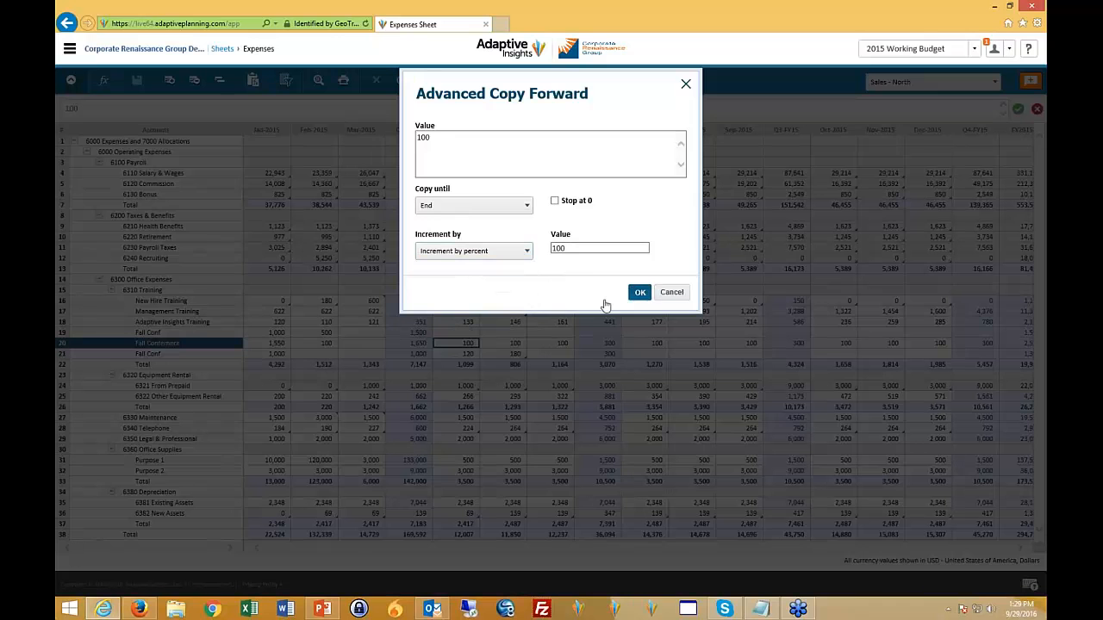
click(638, 293)
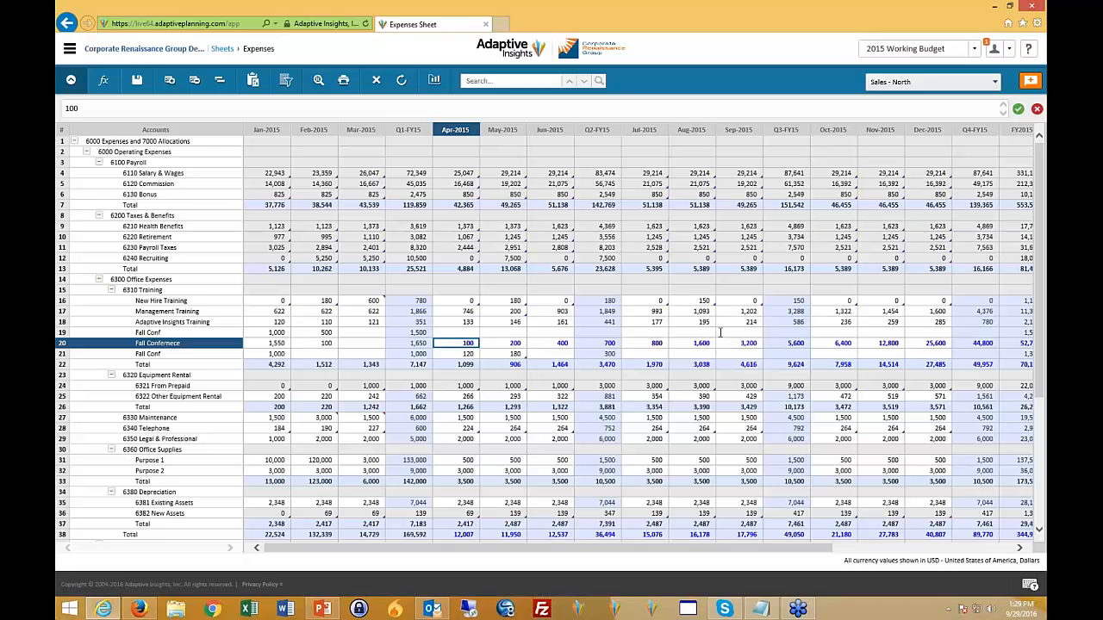
click(136, 81)
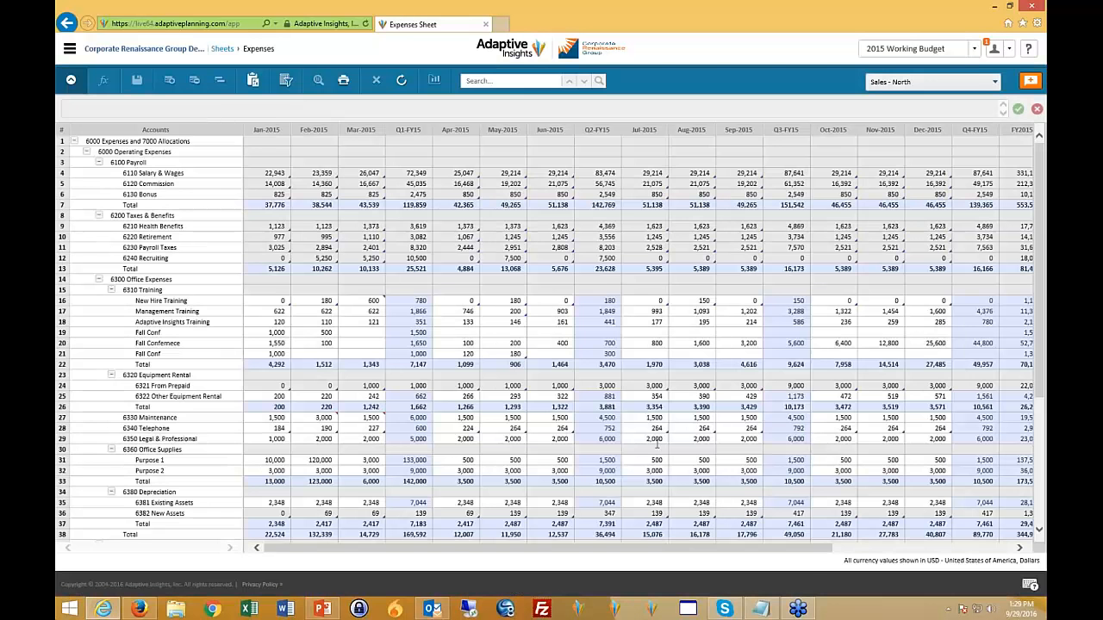
- Set the FY2015 total of the Fall Confernece row to 10000, break it back proportionally, and save the sheet
drag(812, 550, 997, 555)
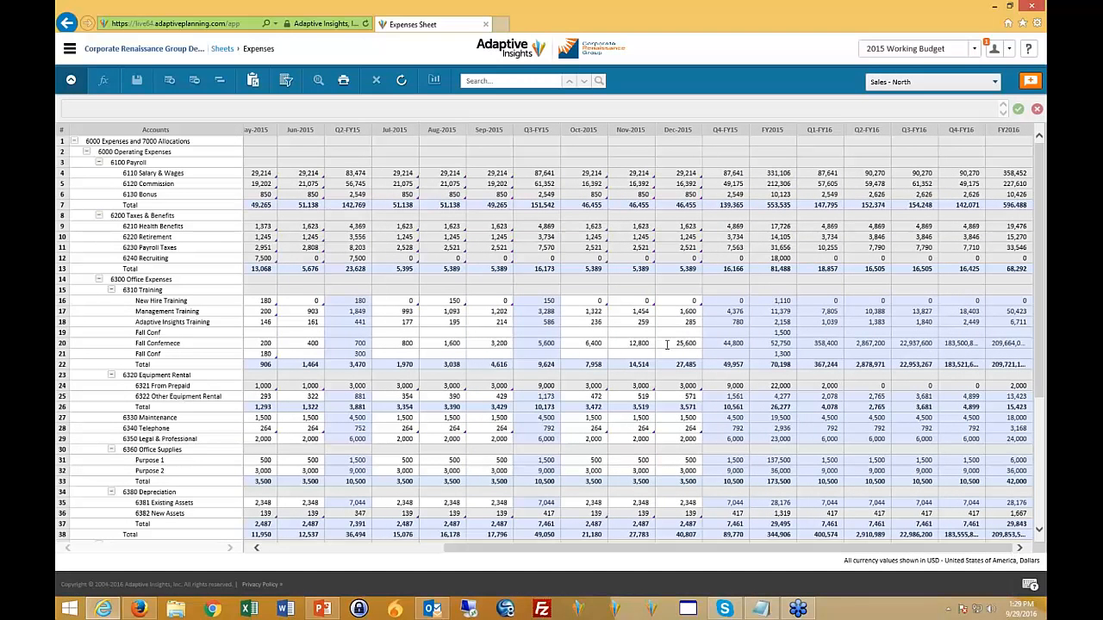
click(770, 333)
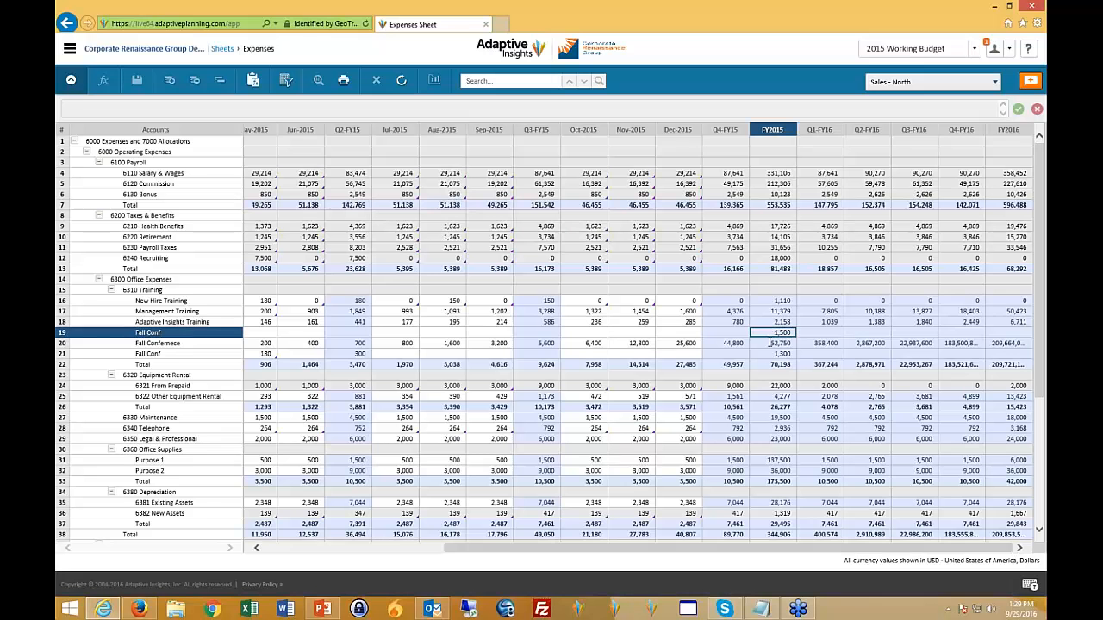
click(781, 343)
text(10000)
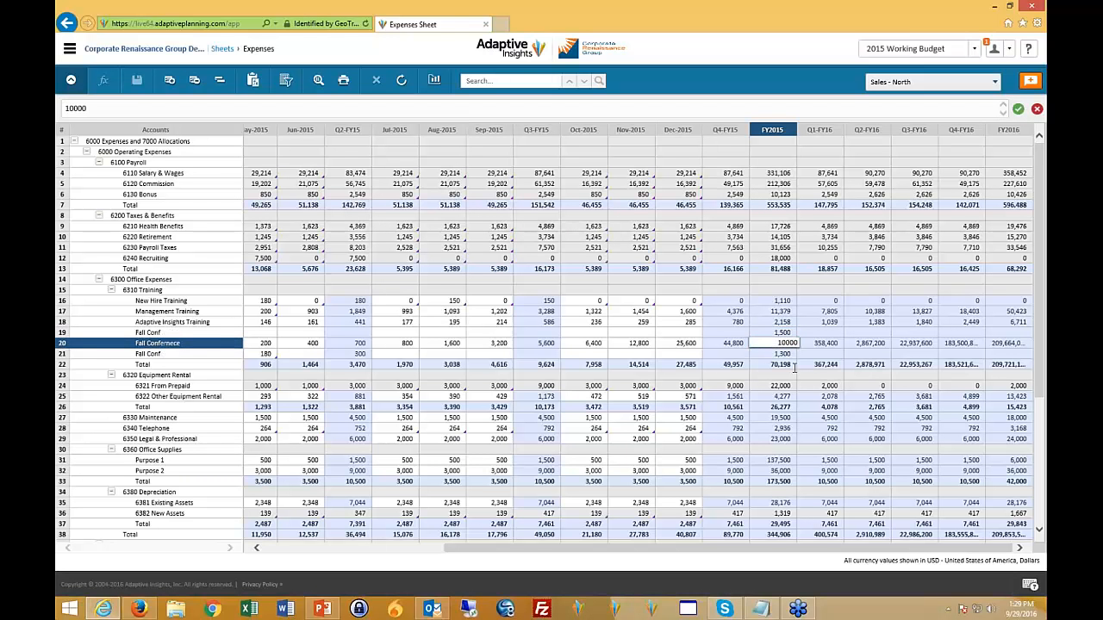
key(Return)
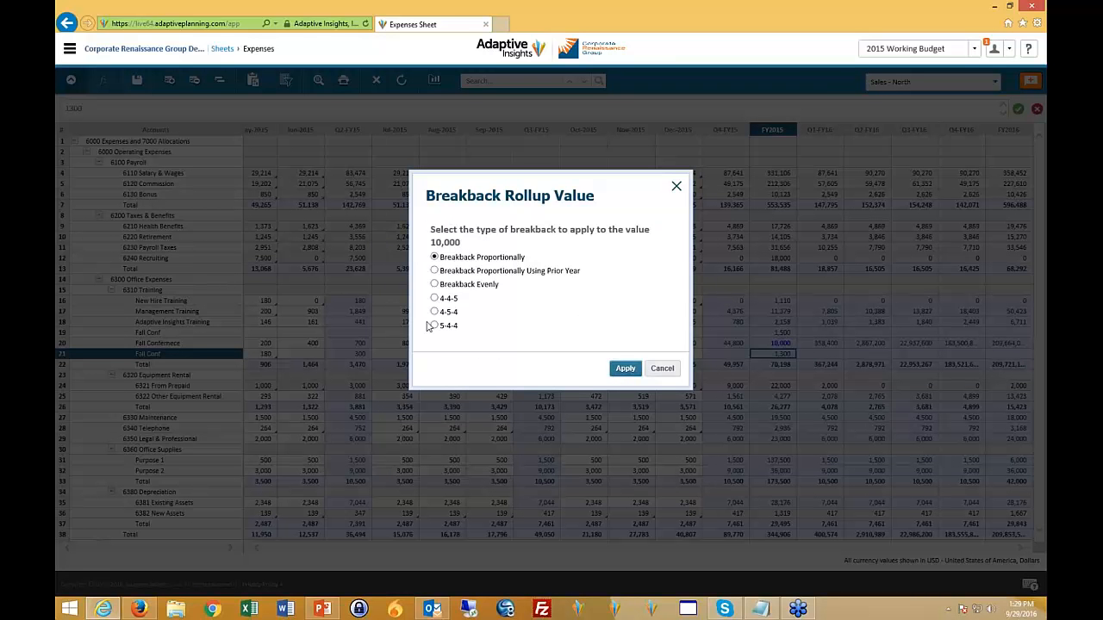
click(623, 369)
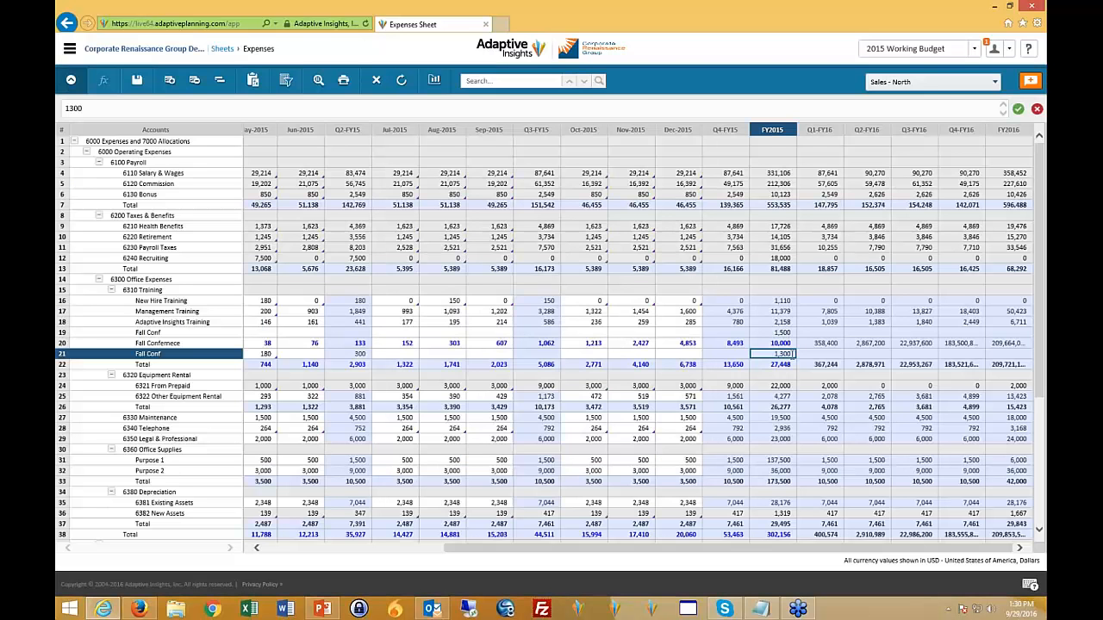
click(138, 84)
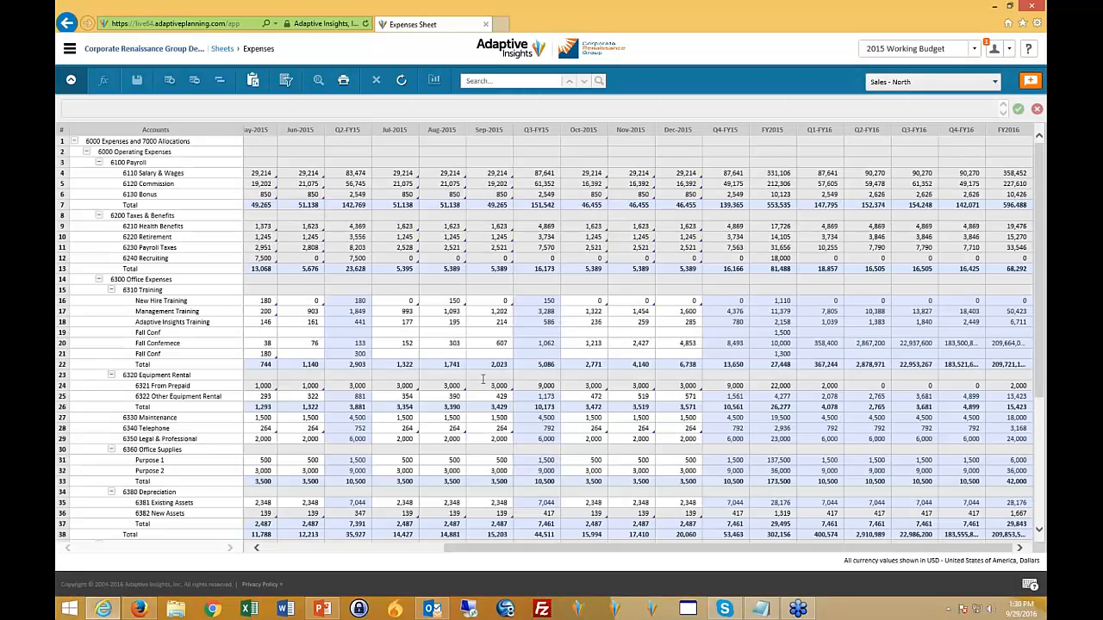
click(540, 341)
click(480, 336)
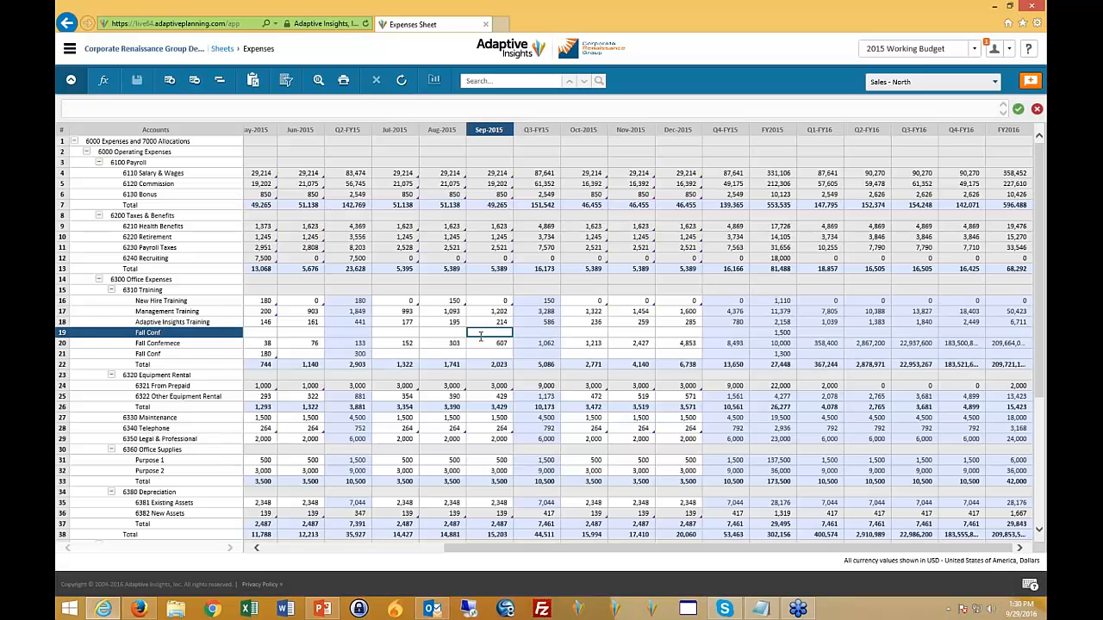
click(367, 363)
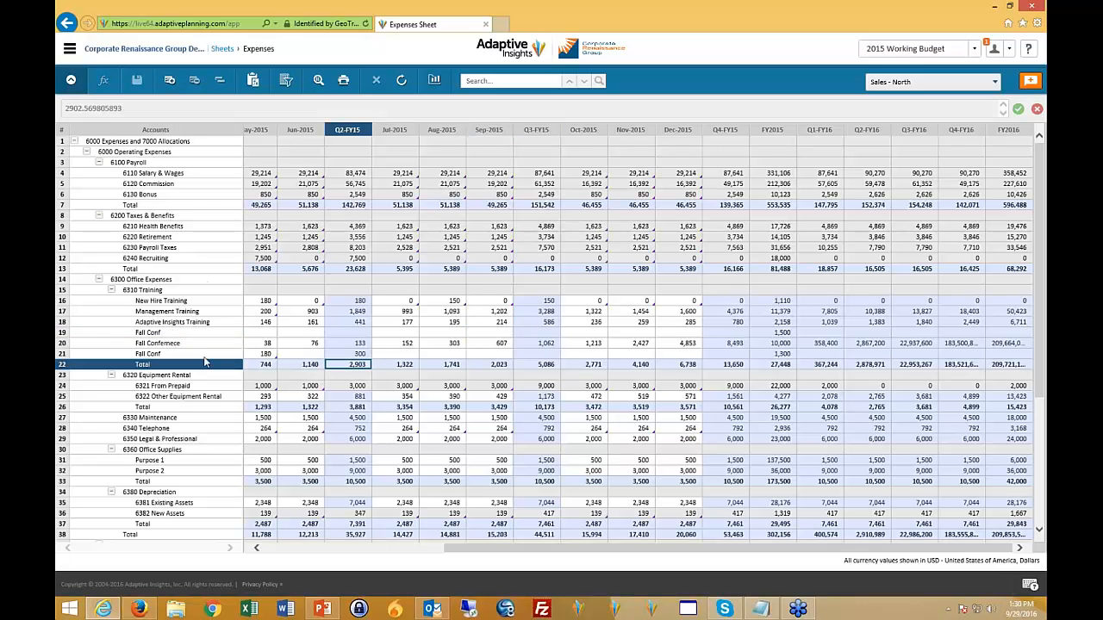
click(186, 421)
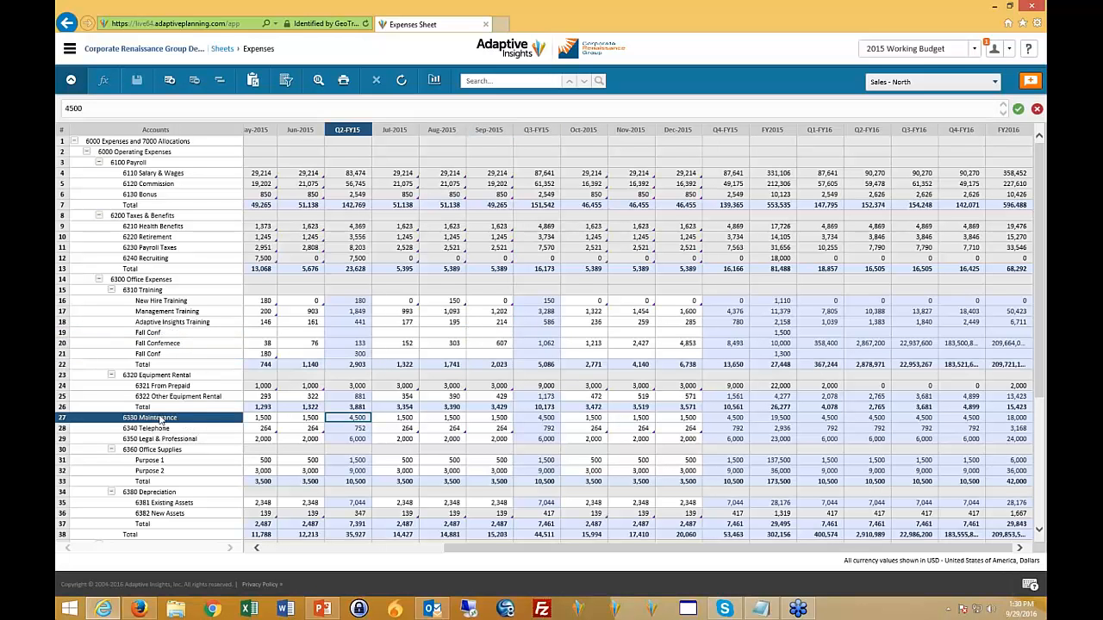
click(142, 292)
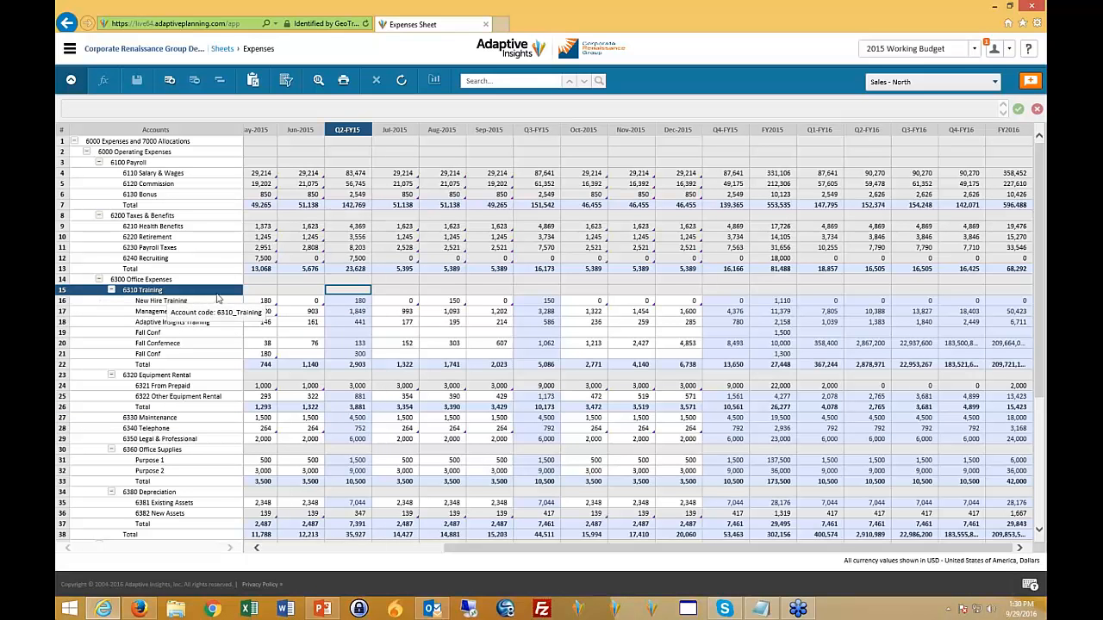
click(190, 398)
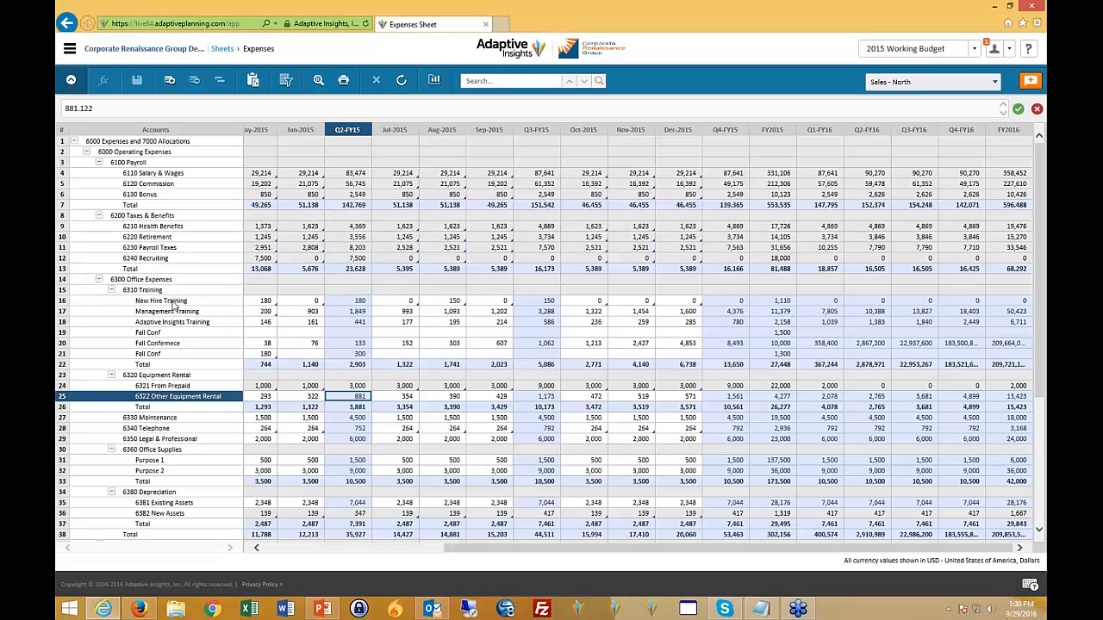
click(171, 302)
- Add a split named "New Split" to 6310 Training, enter 1000 for May-2015, and save the sheet
click(164, 291)
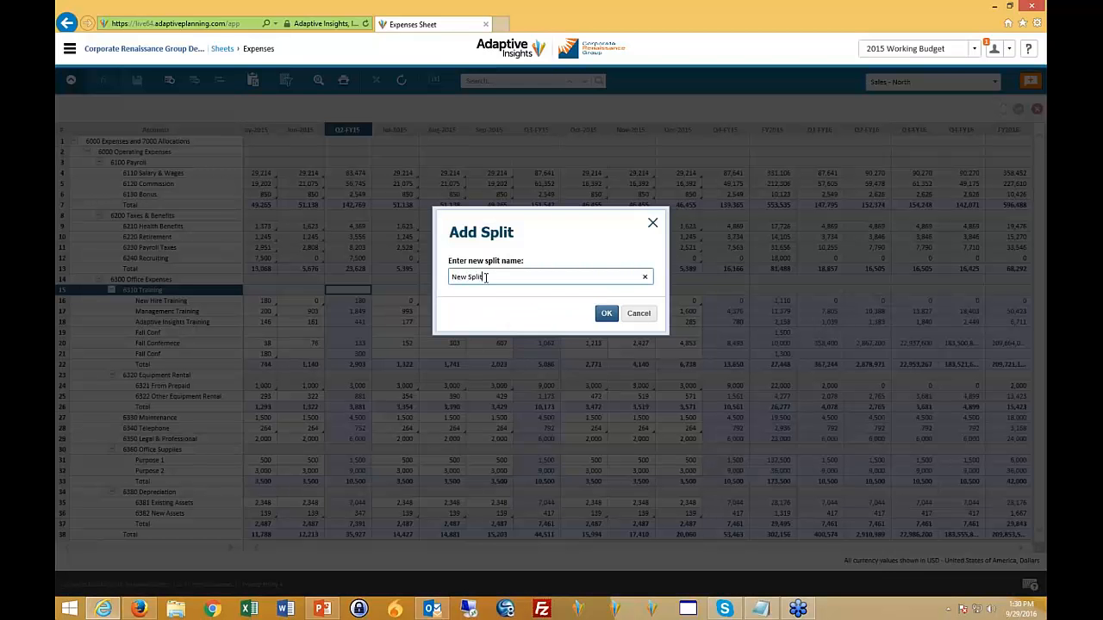
click(606, 313)
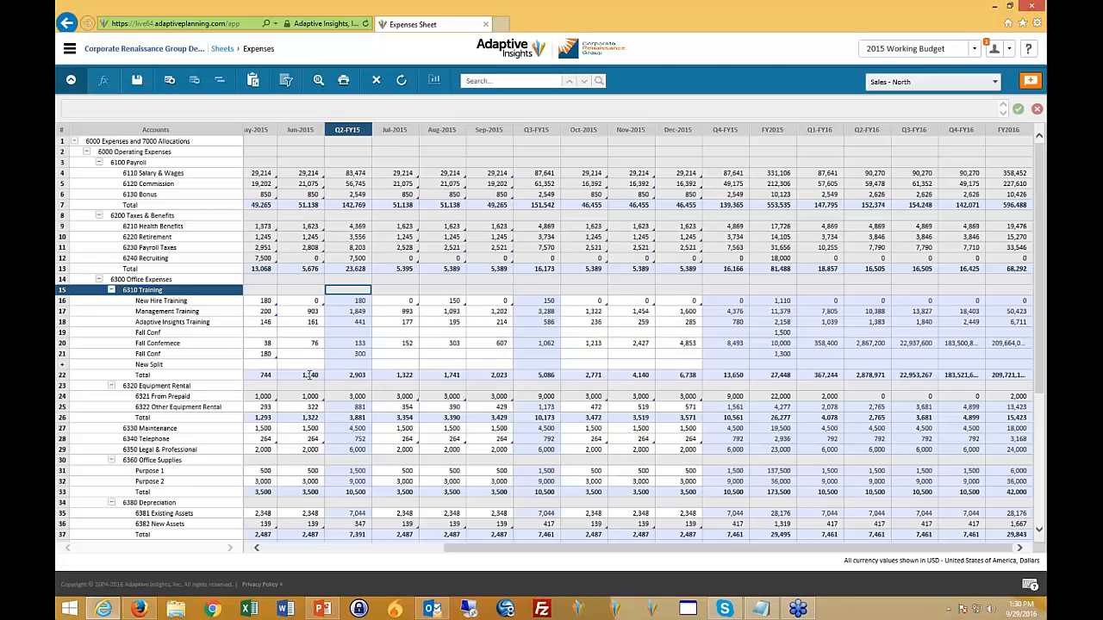
text(1000)
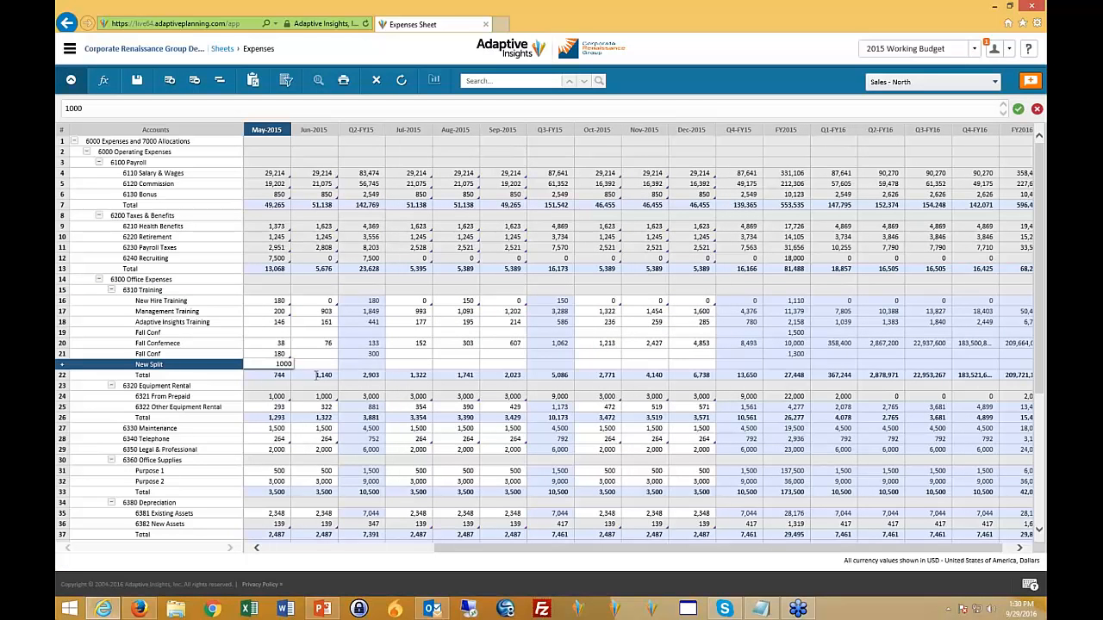
key(Up)
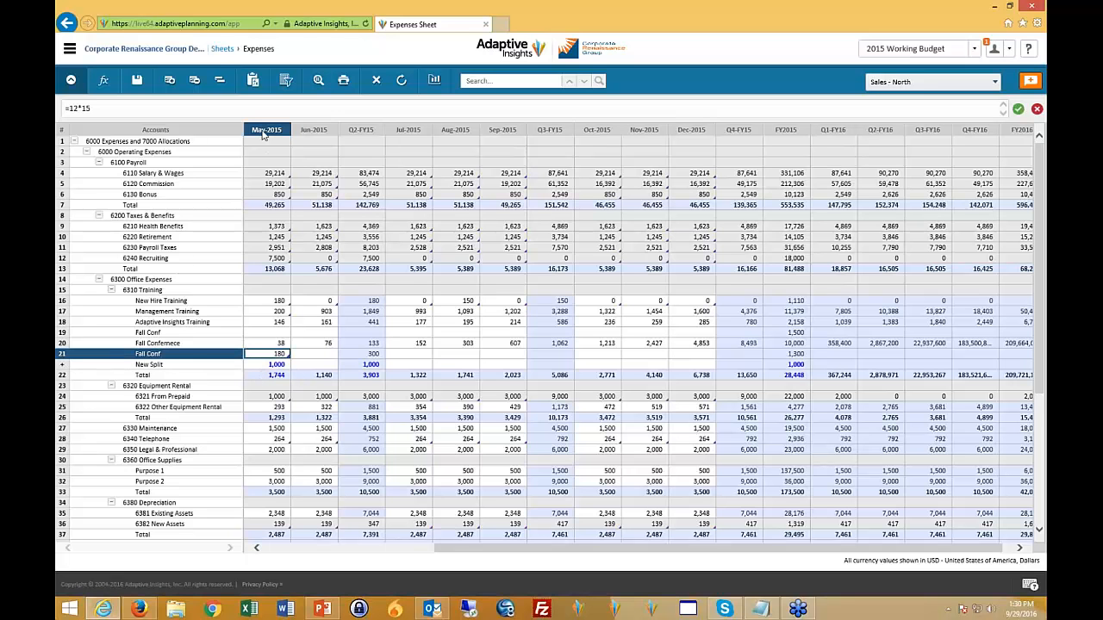
click(136, 79)
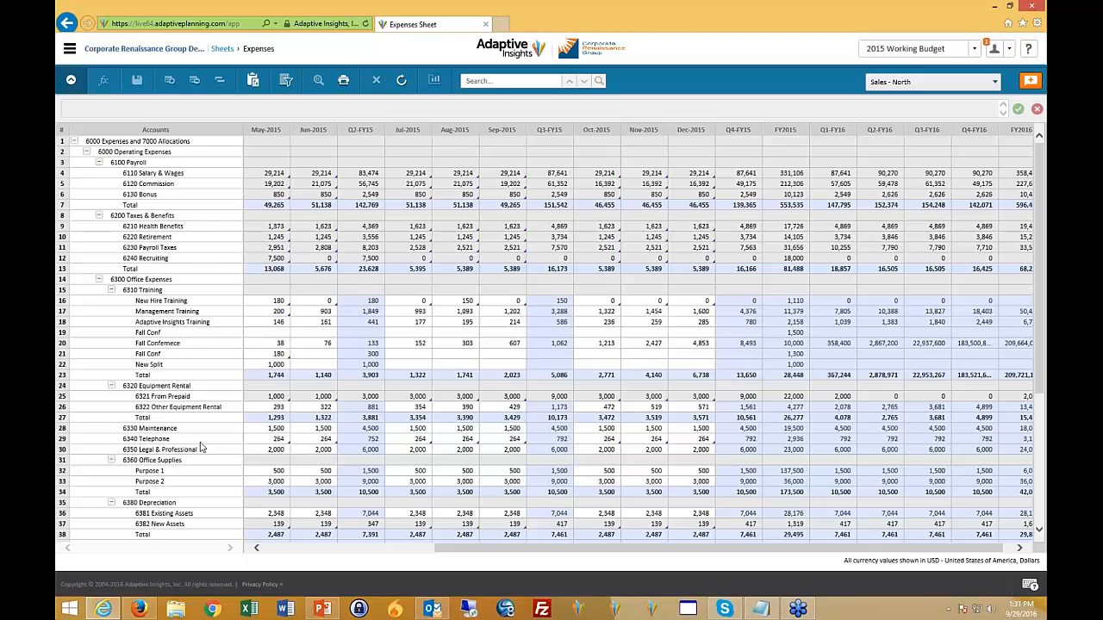
- Switch the Expenses sheet to show the 6340 Telephone account across all levels
scroll(200, 447, down, 2)
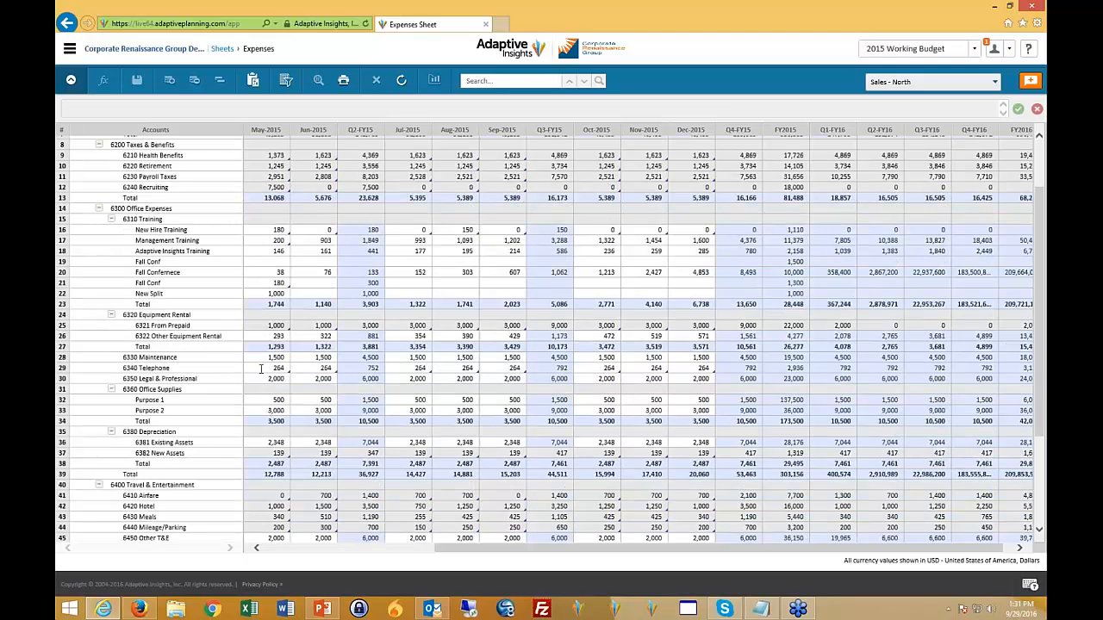
click(262, 369)
right_click(264, 373)
mouse_move(280, 402)
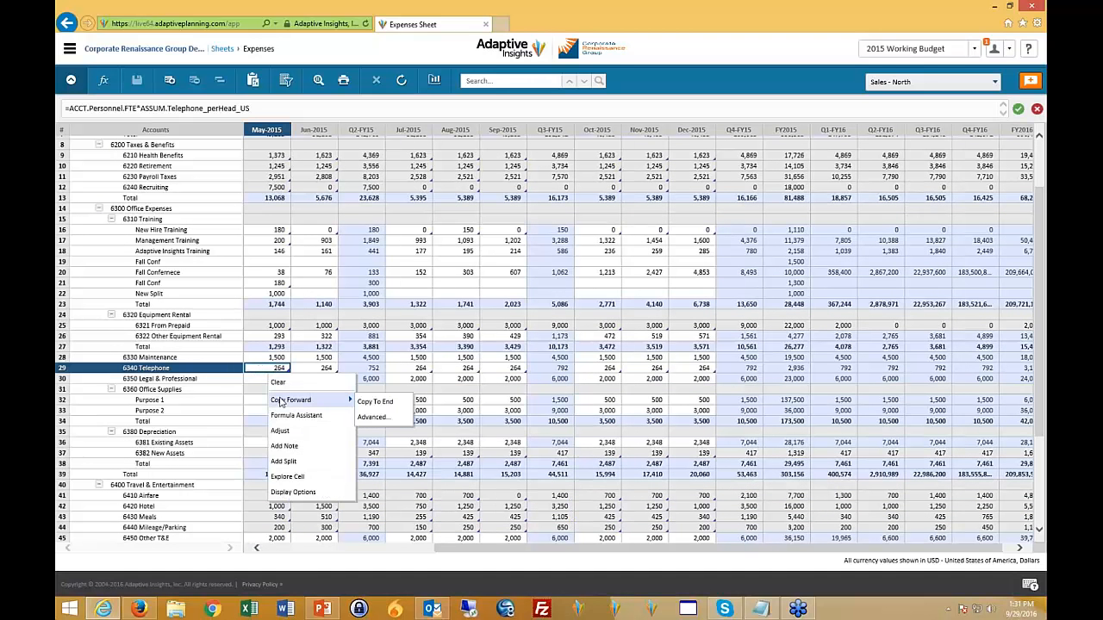
click(208, 372)
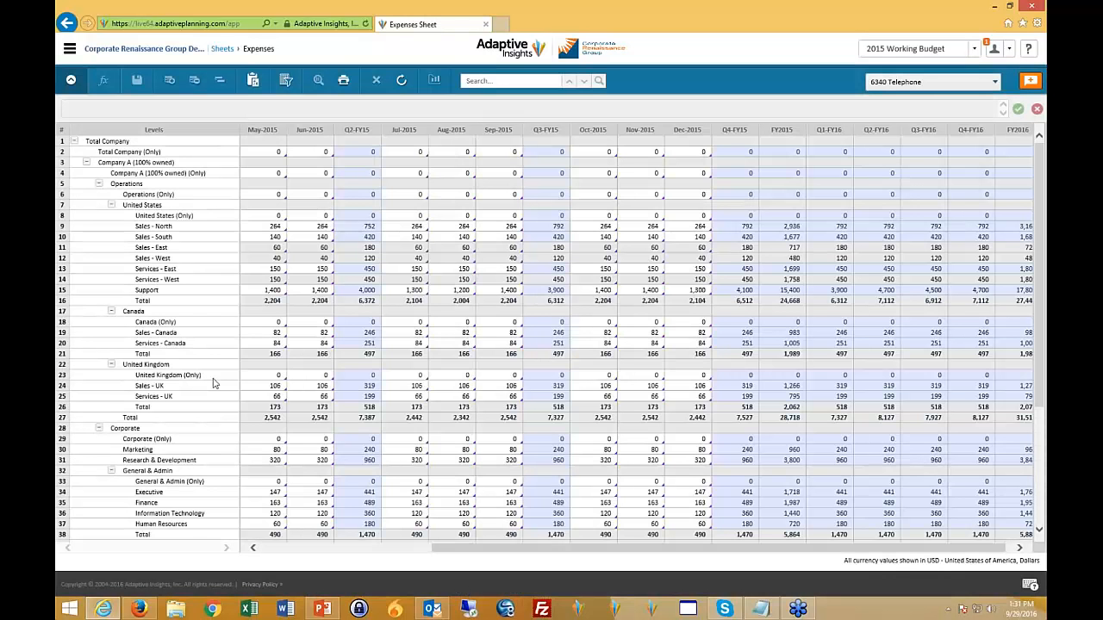
- Look through the selectable accounts, keep 6340 Telephone, and review its monthly values for every level from Jan-2015
click(995, 82)
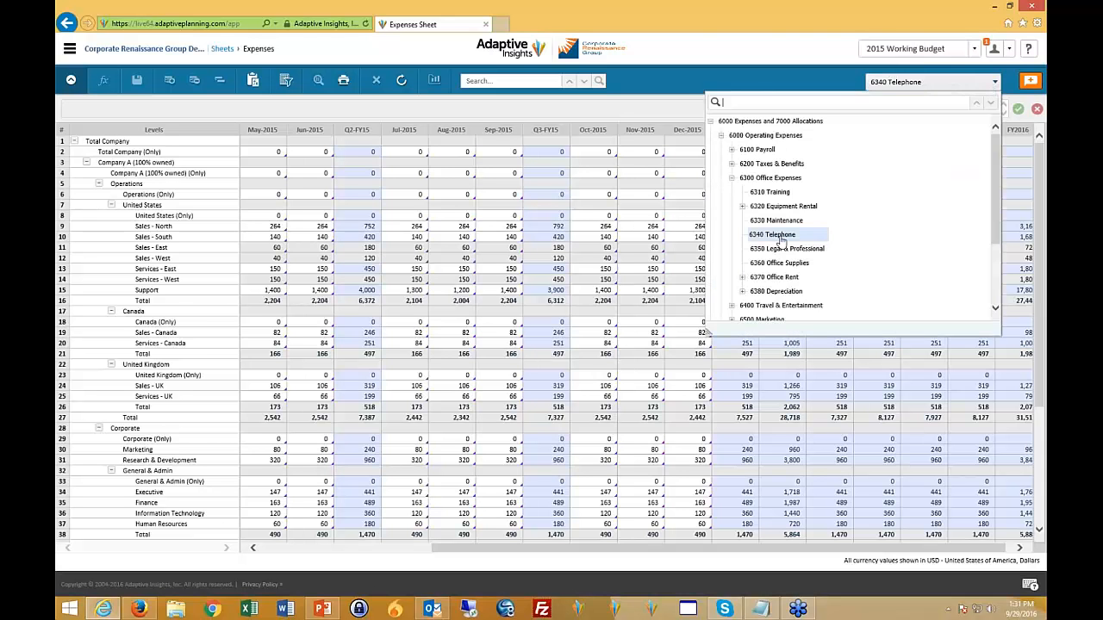
click(780, 236)
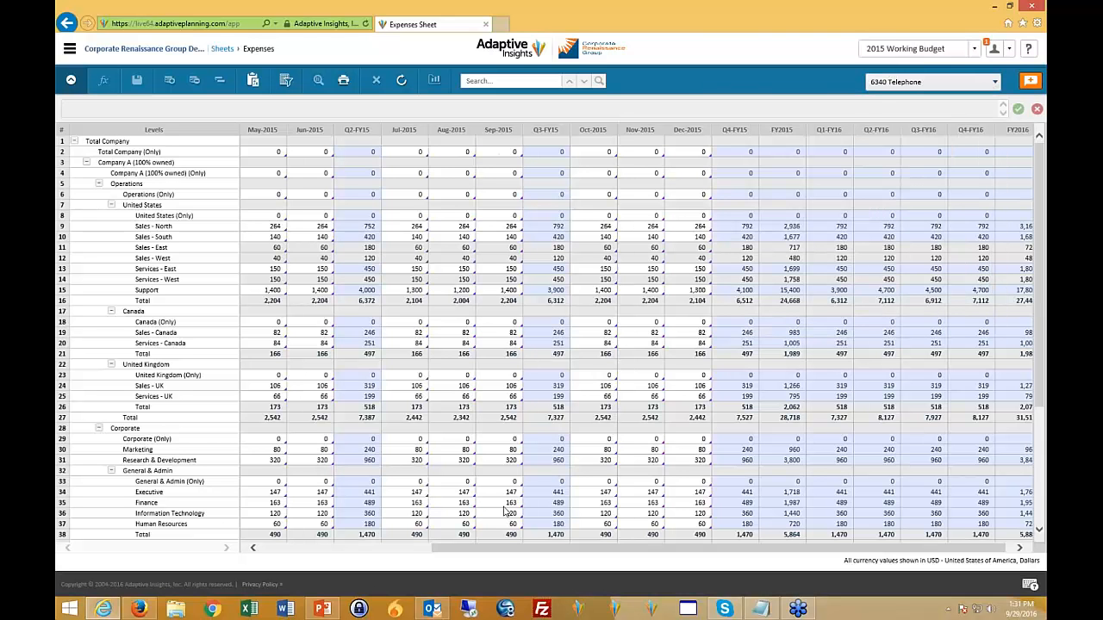
drag(555, 549, 384, 549)
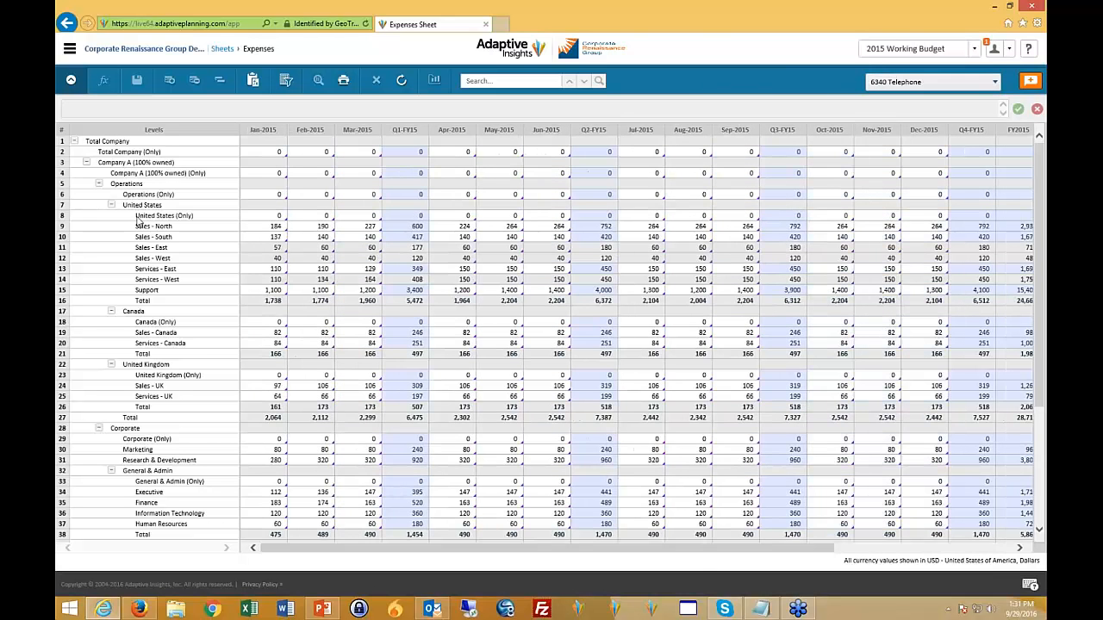
scroll(274, 470, down, 5)
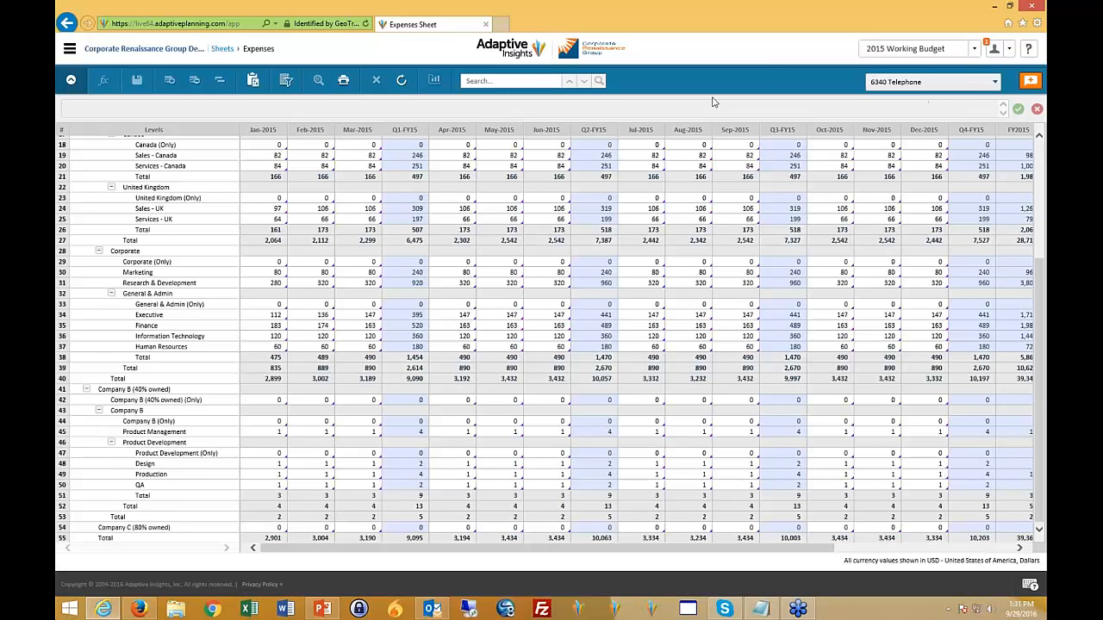
scroll(277, 433, up, 5)
- Leave the sheet and open the sub-level customization of the Expenses sheet in the administration area
click(221, 51)
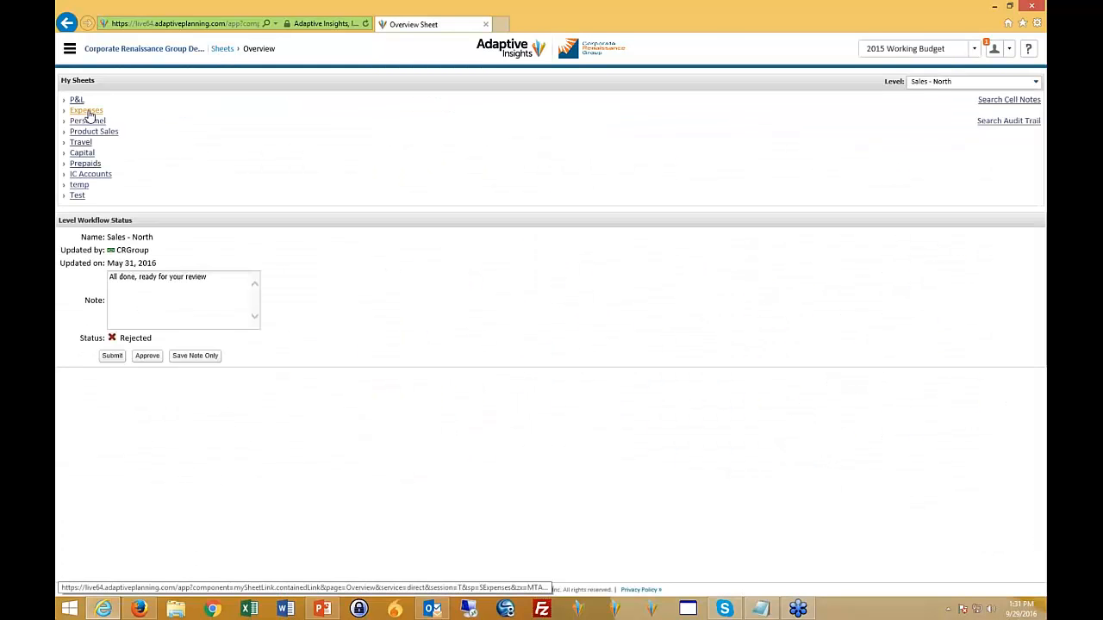
click(70, 49)
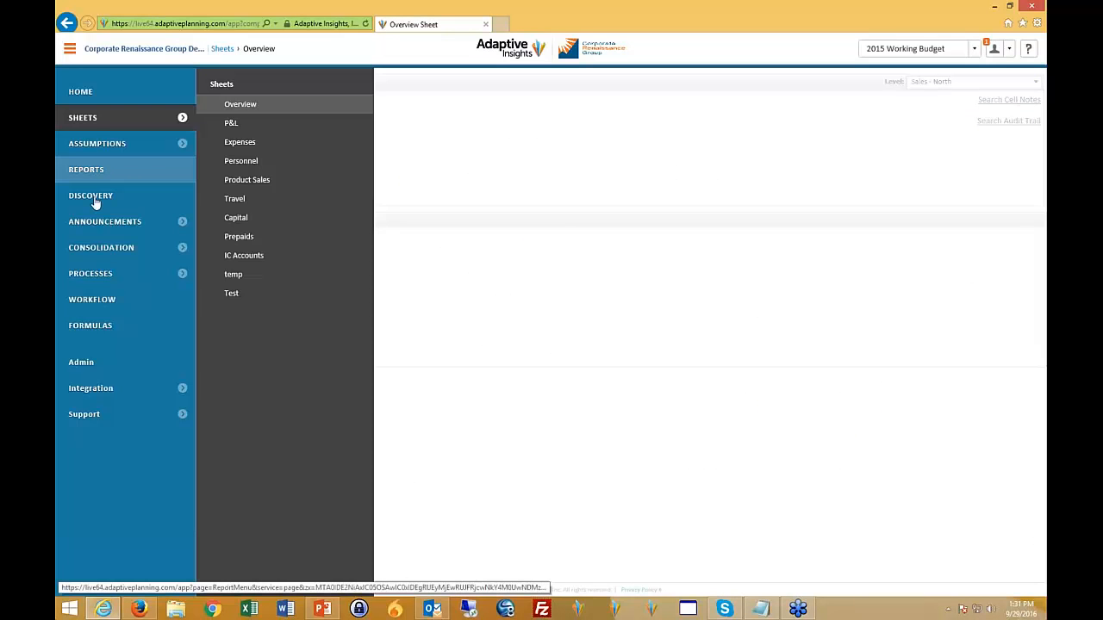
click(89, 365)
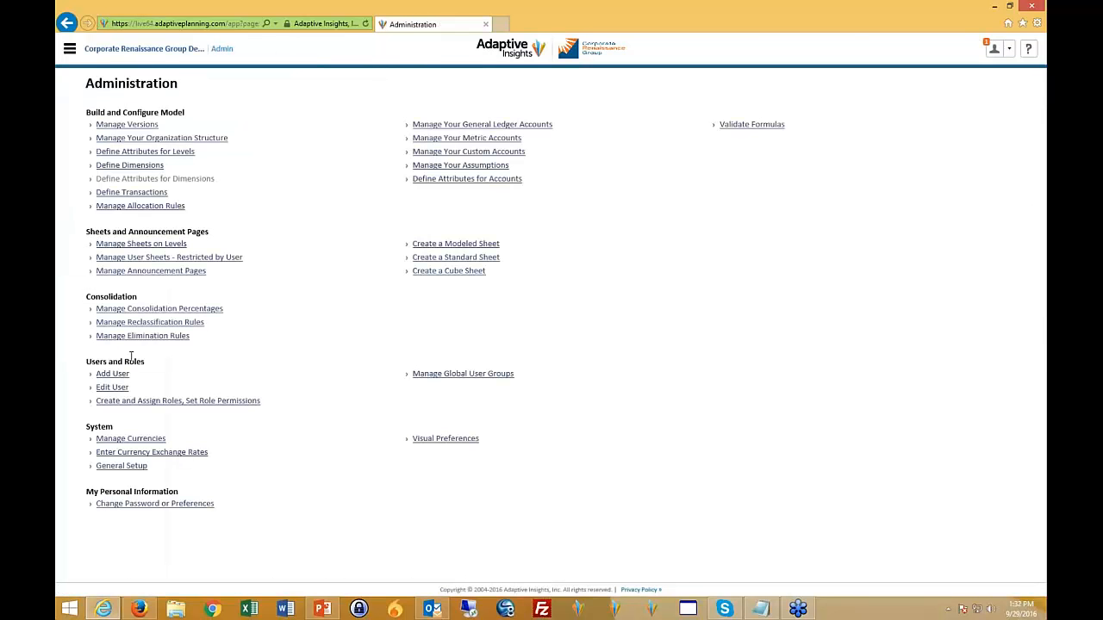
click(153, 247)
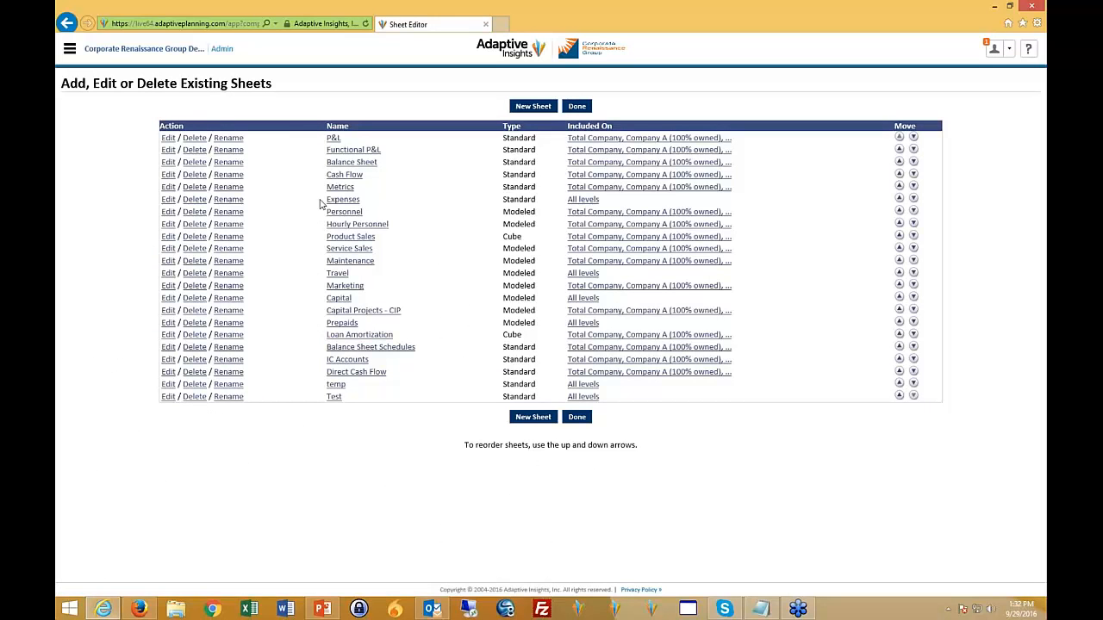
click(168, 201)
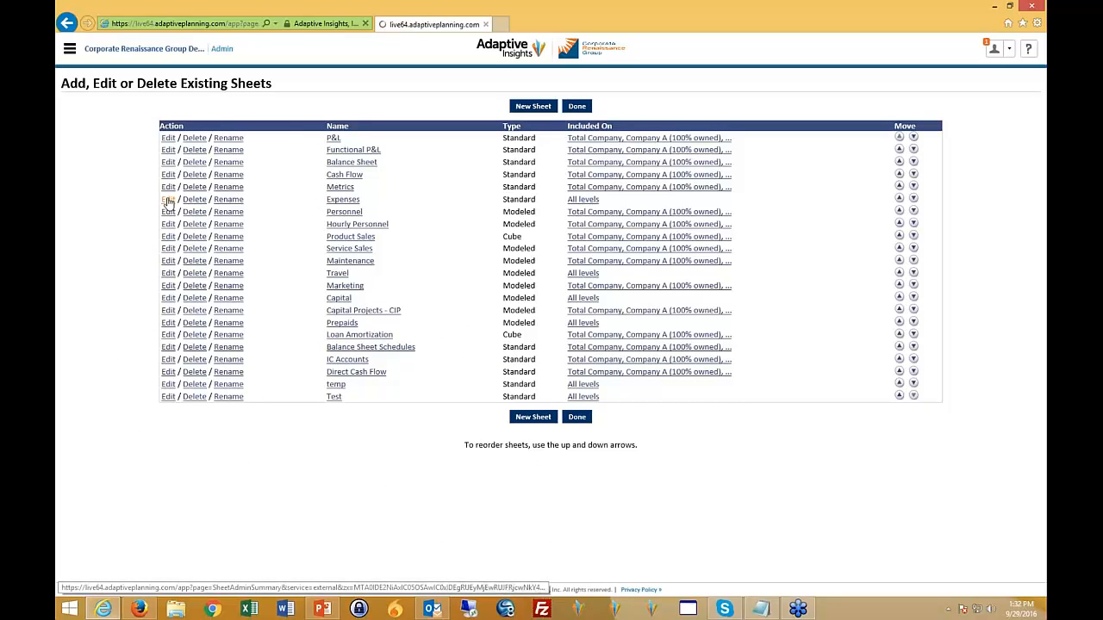
click(131, 157)
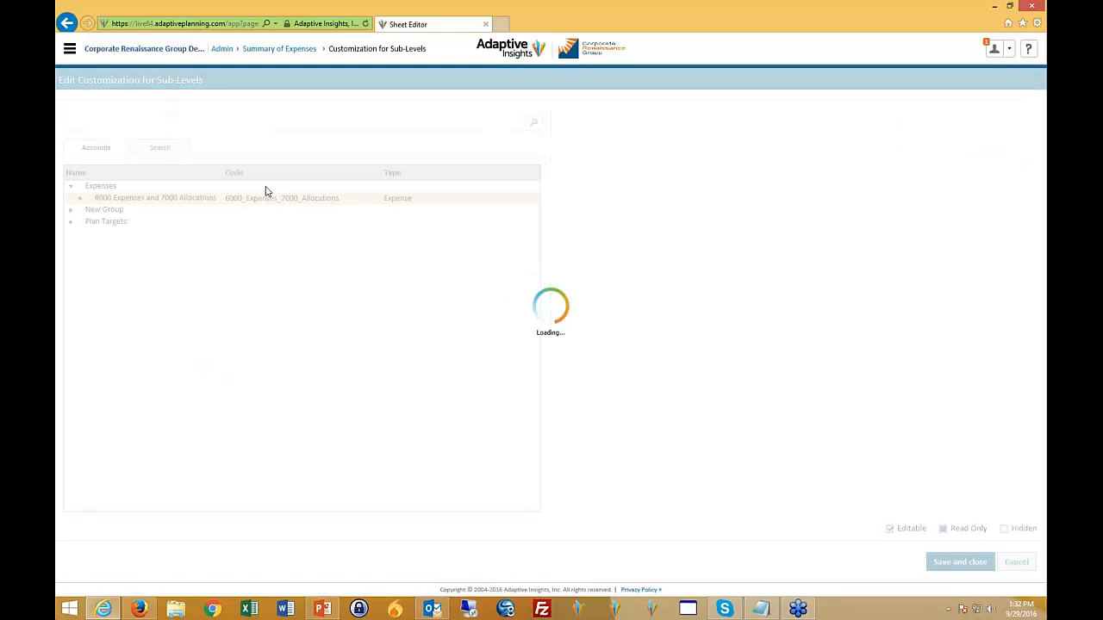
- Expand the Operating Expenses, Allocations, Payroll and Office Expenses account groups and select 6340 Telephone
click(82, 200)
click(92, 210)
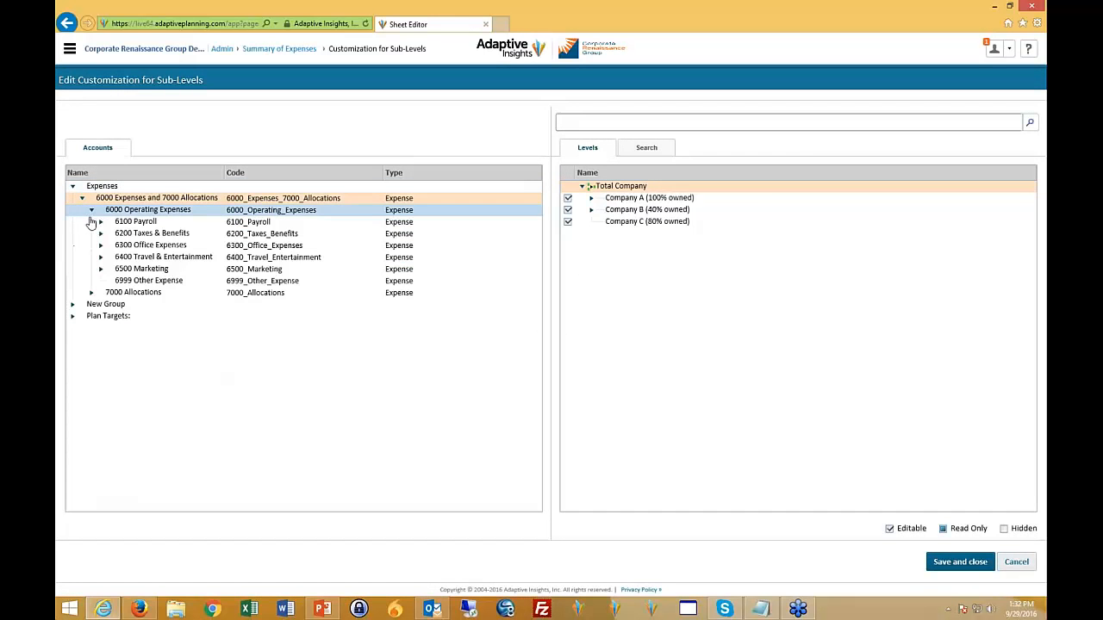
click(93, 293)
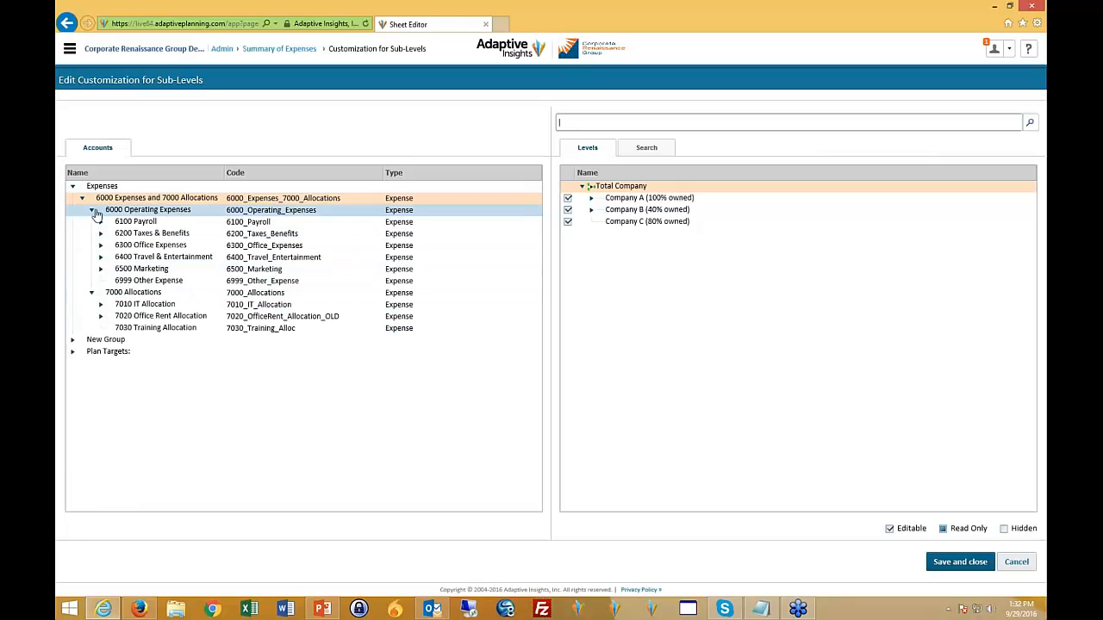
click(100, 223)
click(101, 282)
click(166, 329)
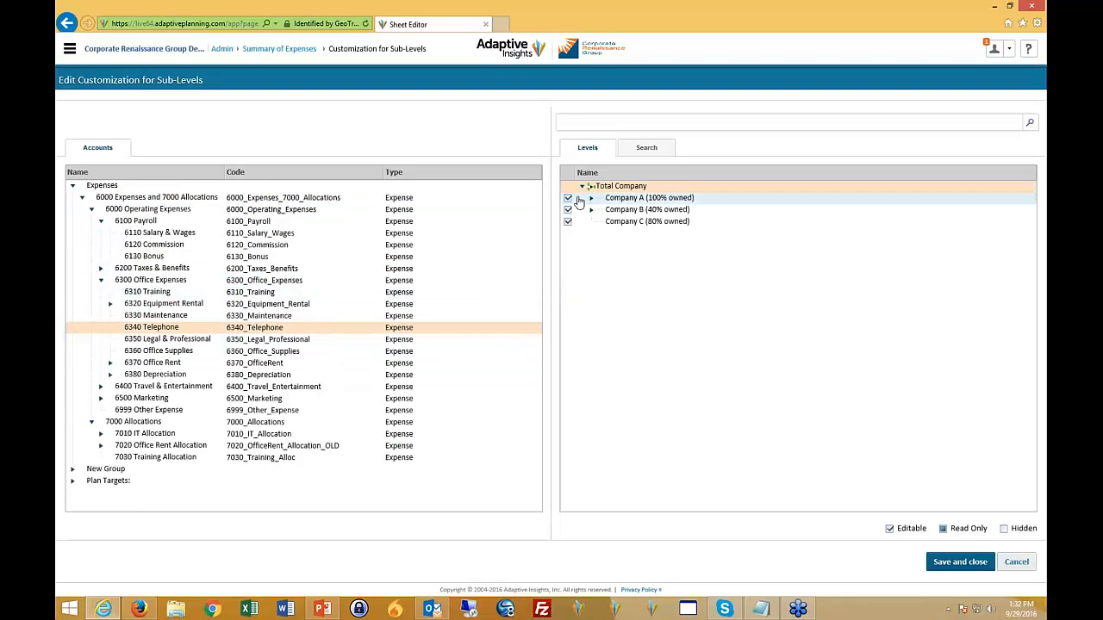
- Try setting 6340 Telephone to read-only for Company A and hidden for its Operations levels and Company B's Product Management level
click(591, 198)
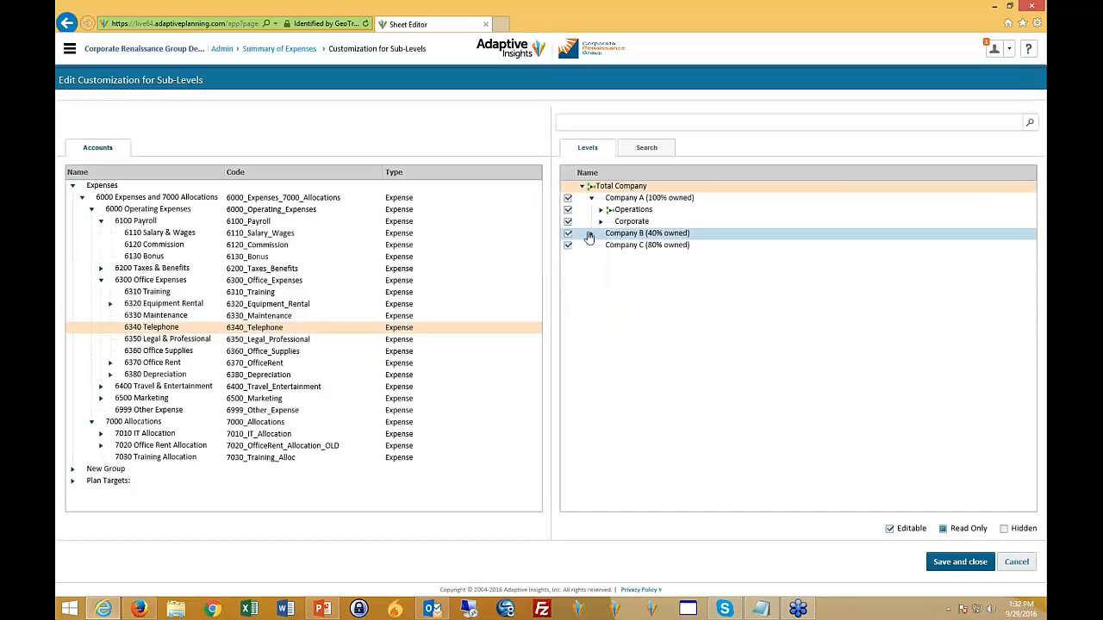
click(589, 234)
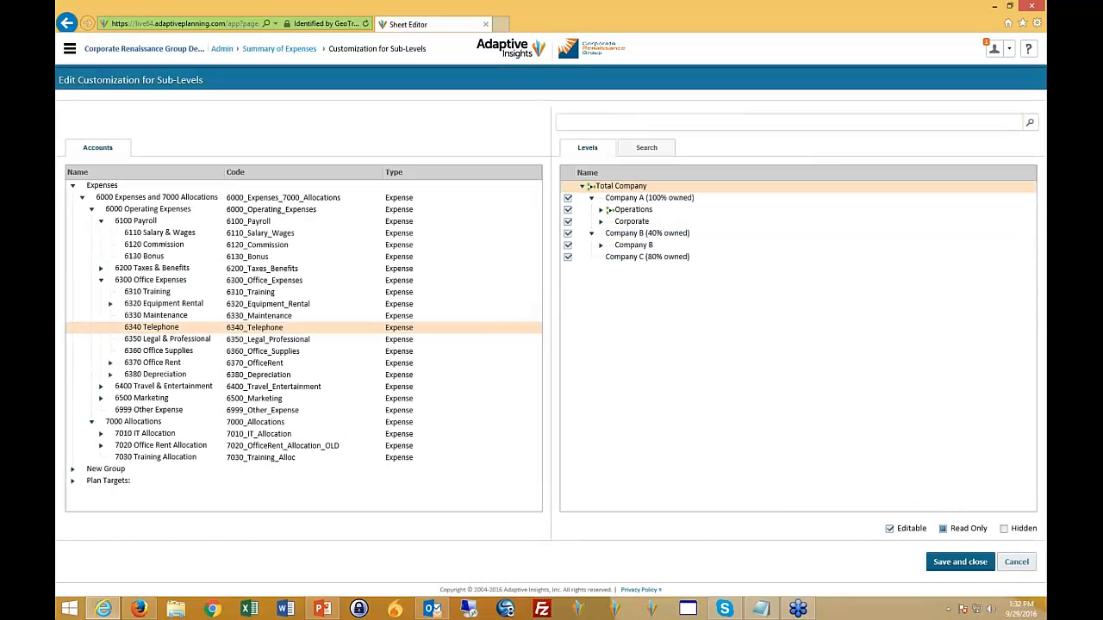
click(601, 212)
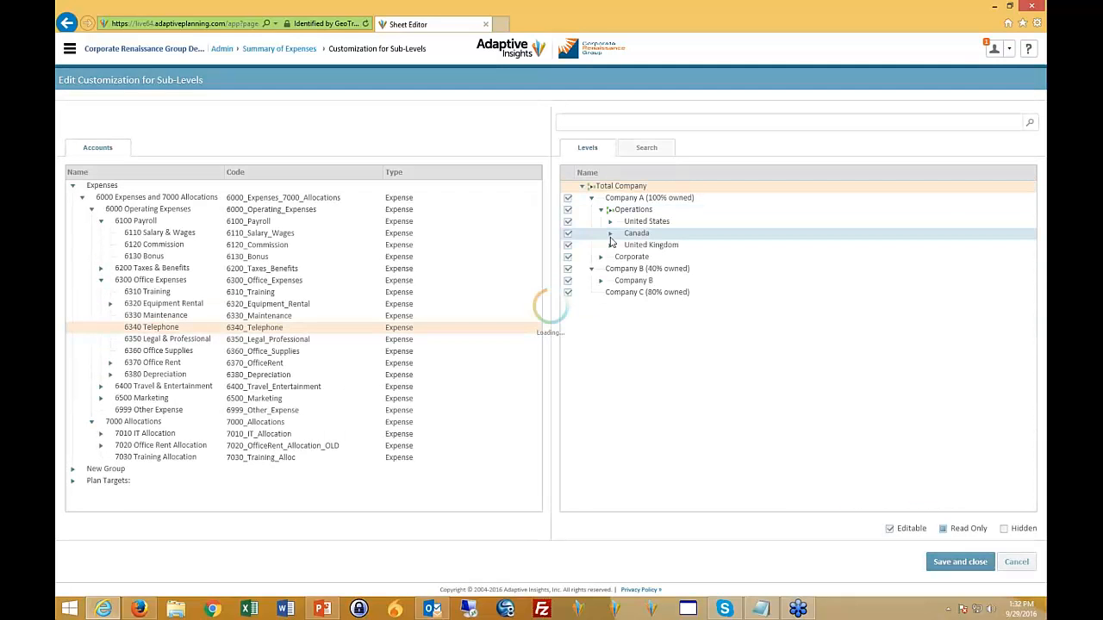
click(610, 223)
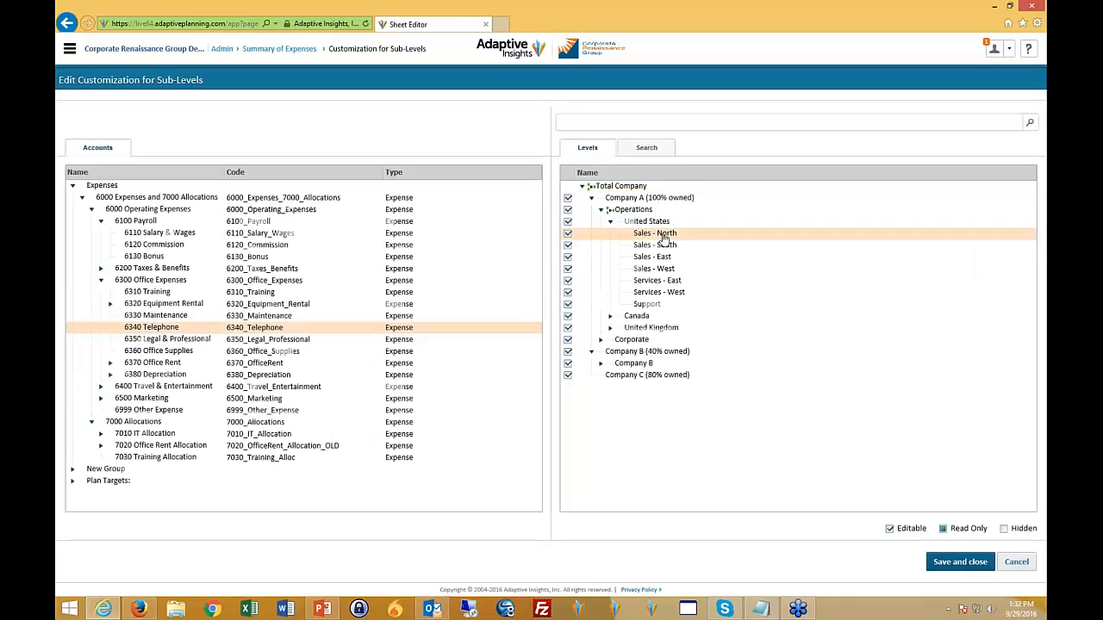
click(568, 197)
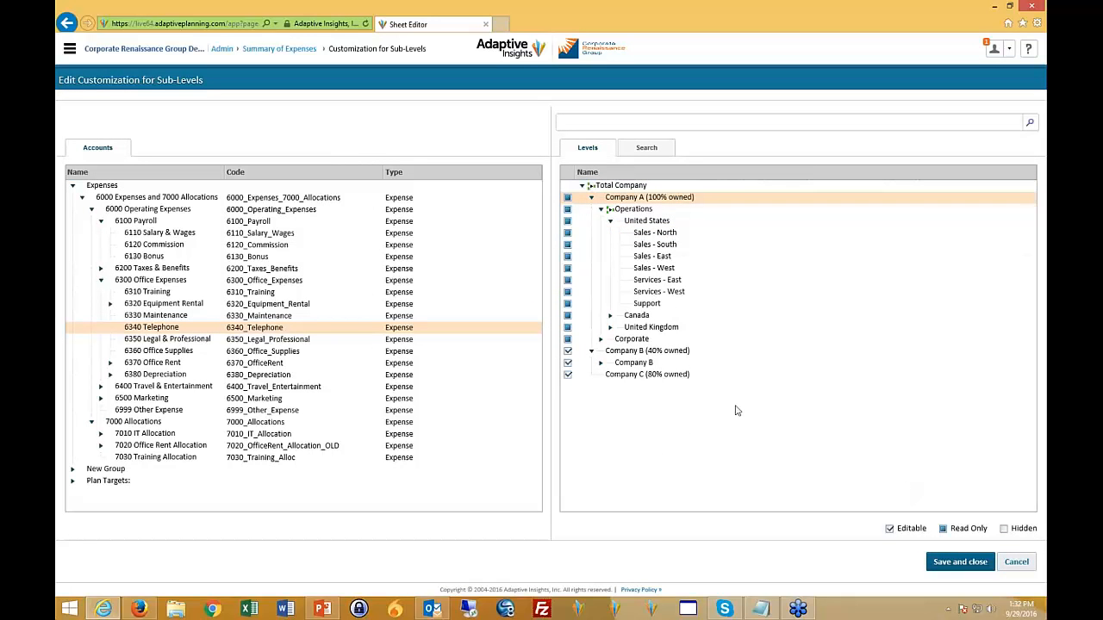
click(568, 209)
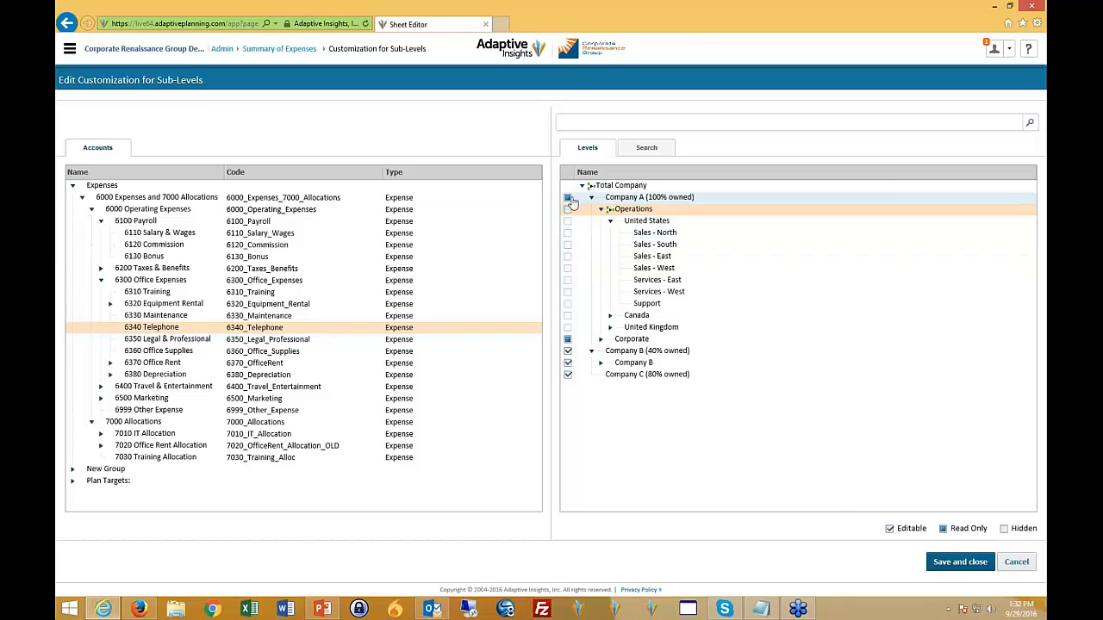
click(568, 340)
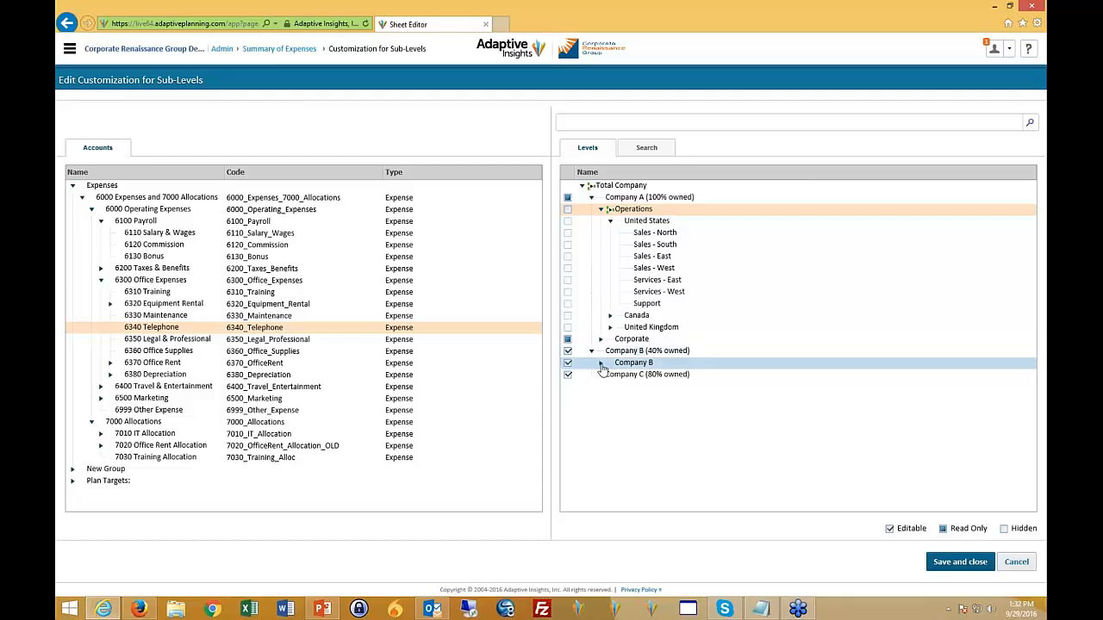
click(600, 363)
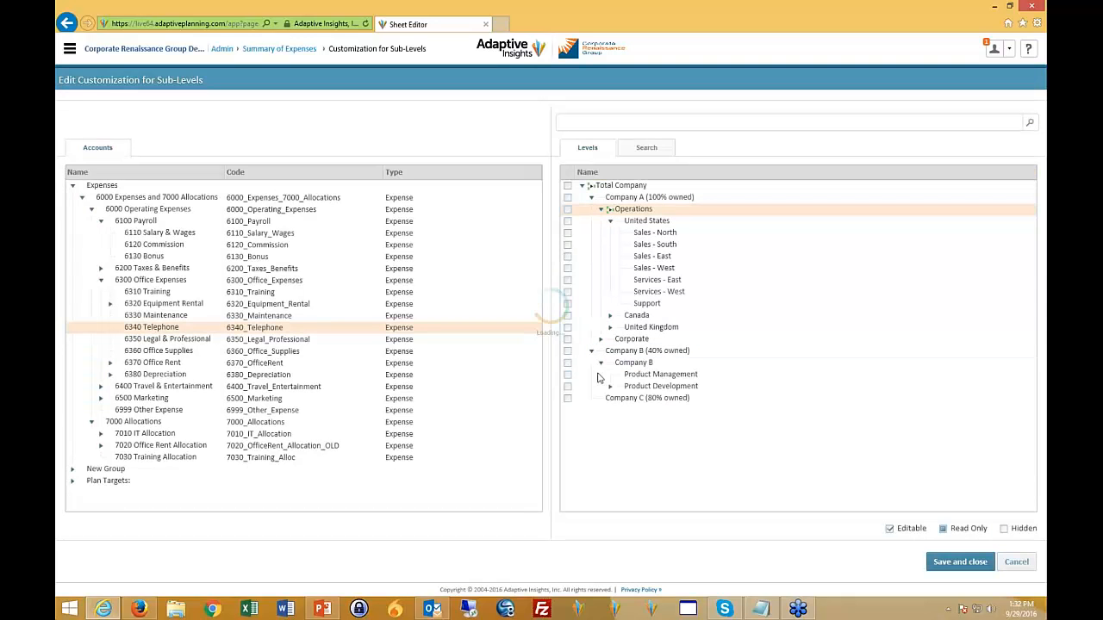
click(569, 376)
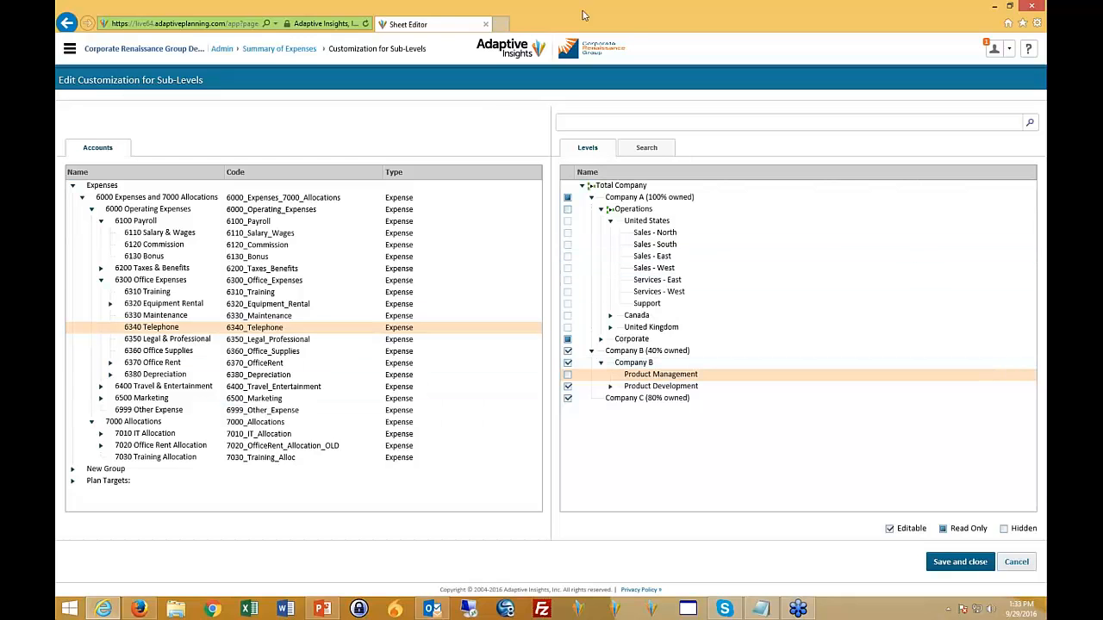
- Leave the Expenses sub-level customization without saving, exit sheet management, and open the organization structure administration
click(282, 49)
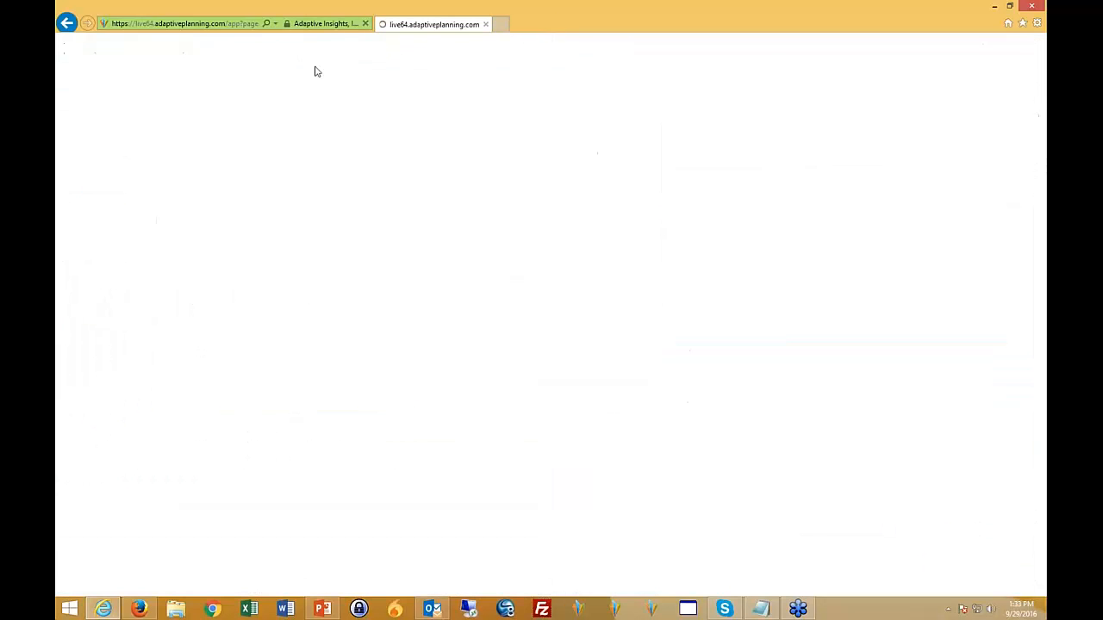
click(103, 195)
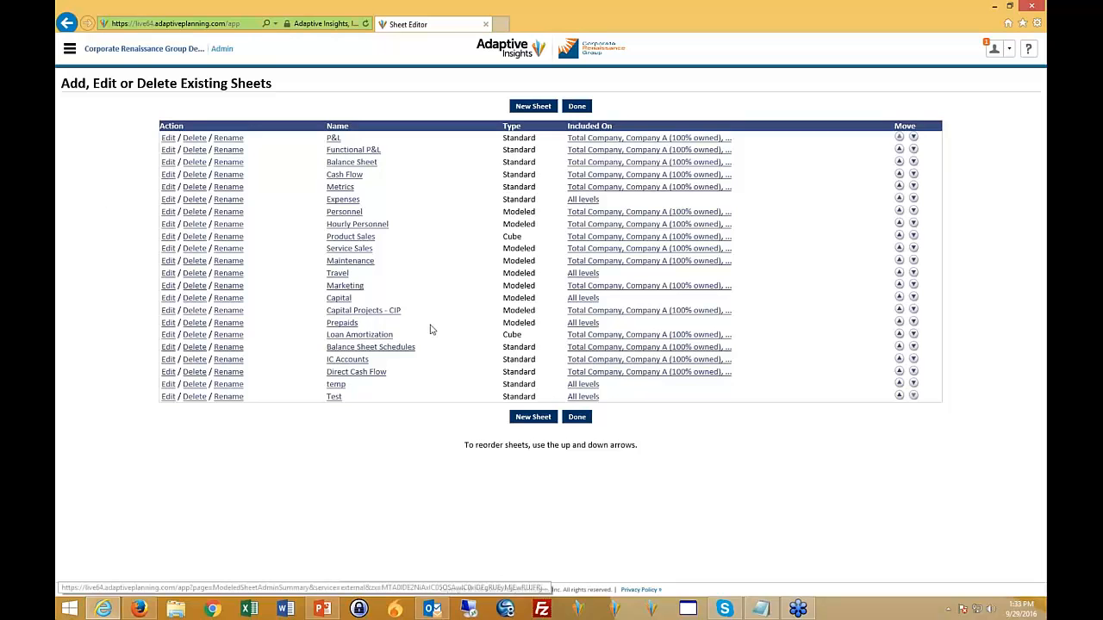
click(576, 417)
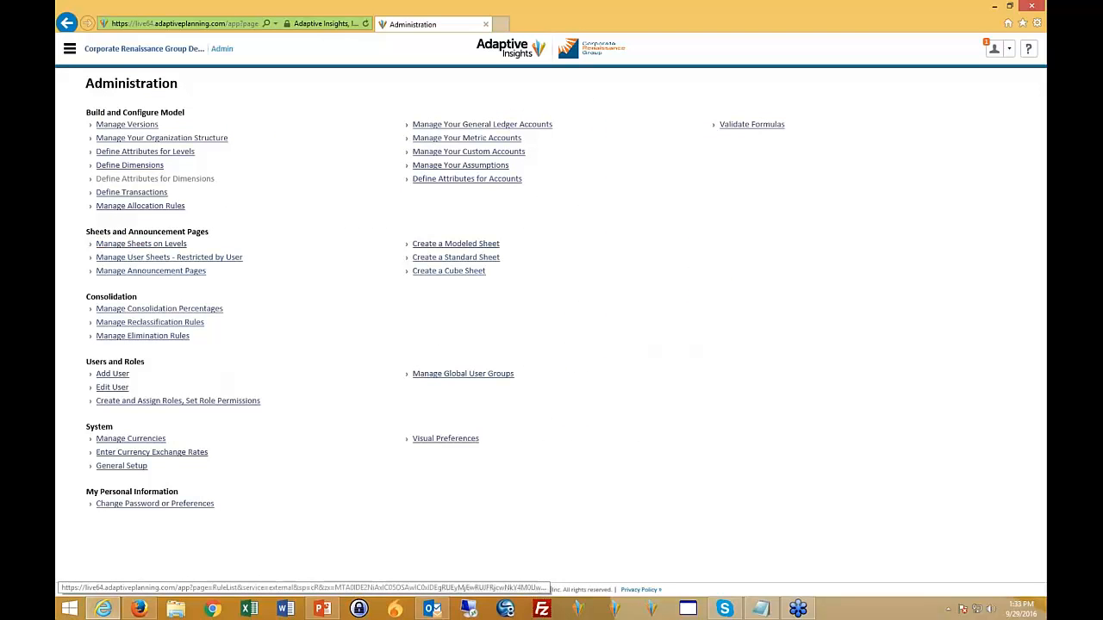
click(169, 141)
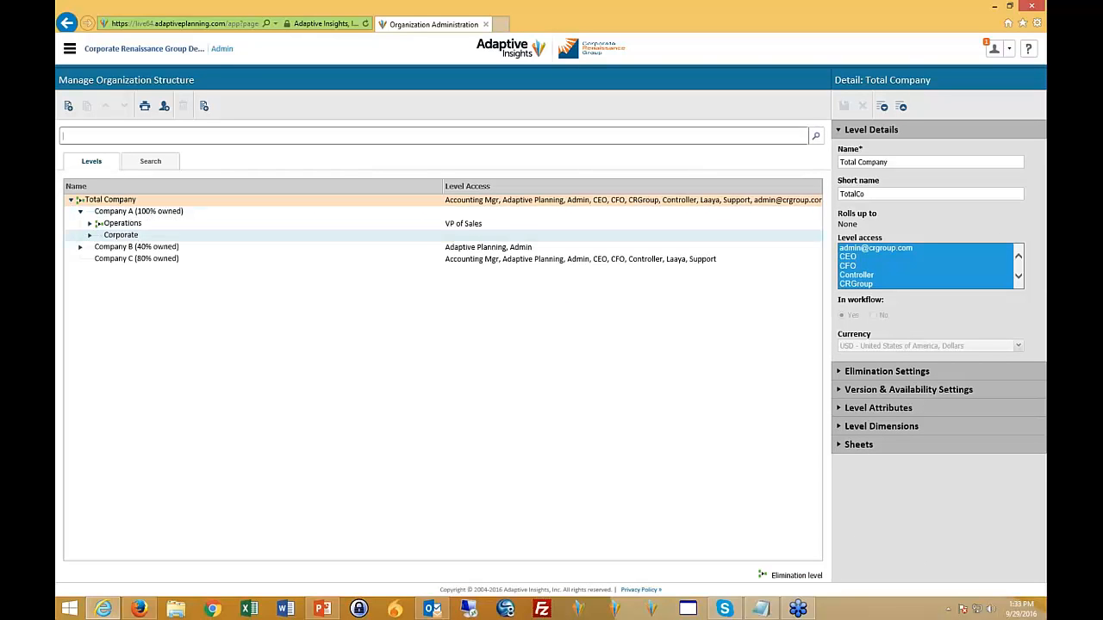
- Expand the Company B, Corporate and Canada levels and review the details of Sales - Canada and Total Company
click(80, 247)
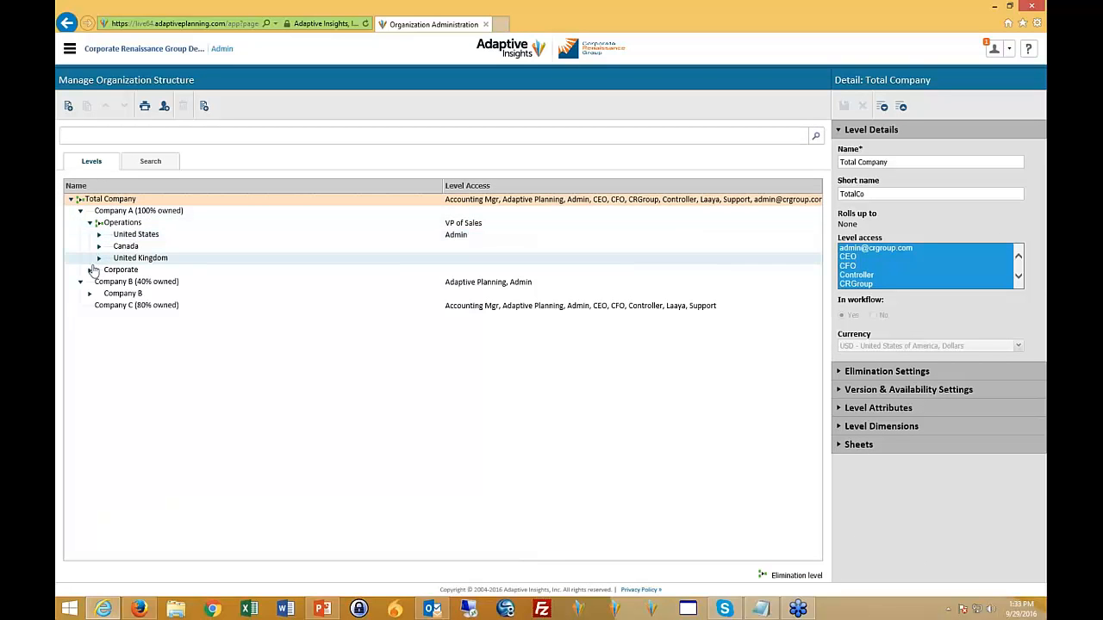
click(90, 269)
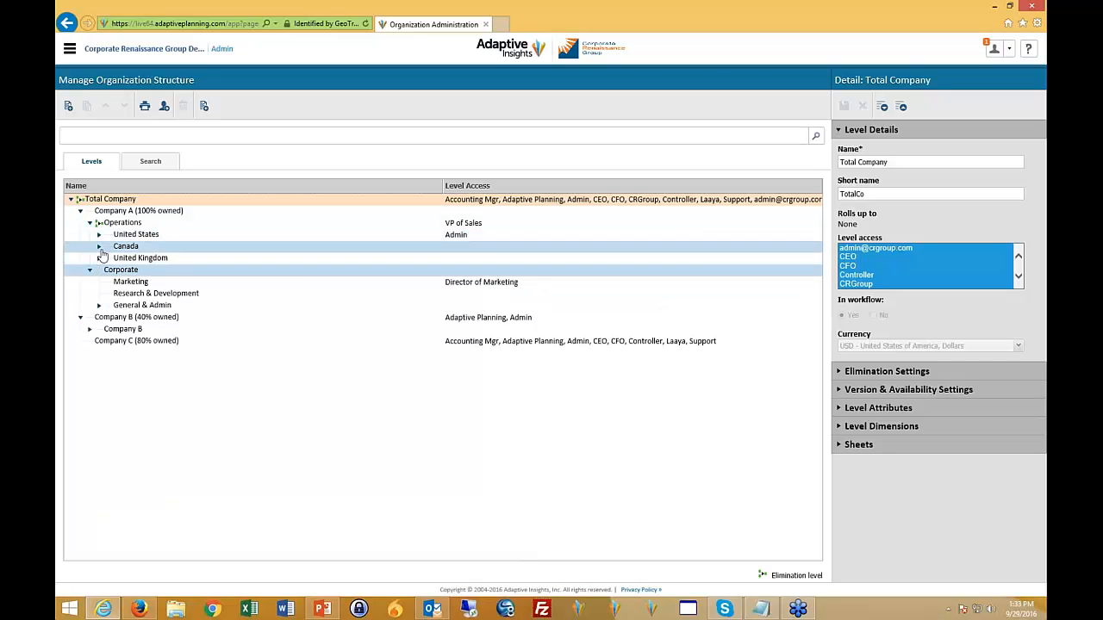
click(99, 246)
click(128, 257)
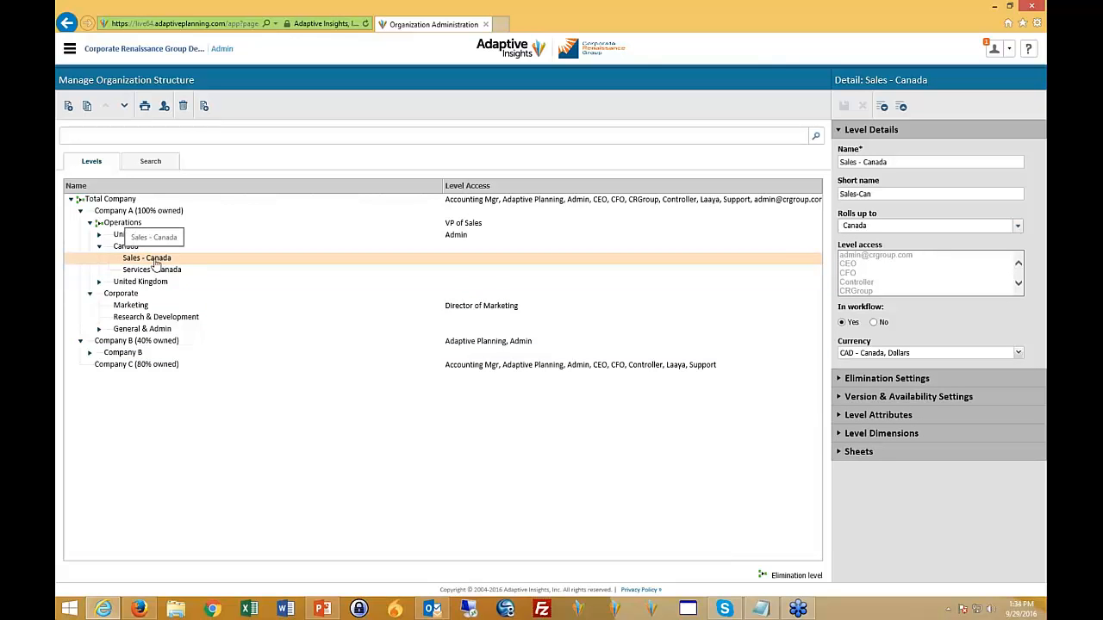
click(104, 202)
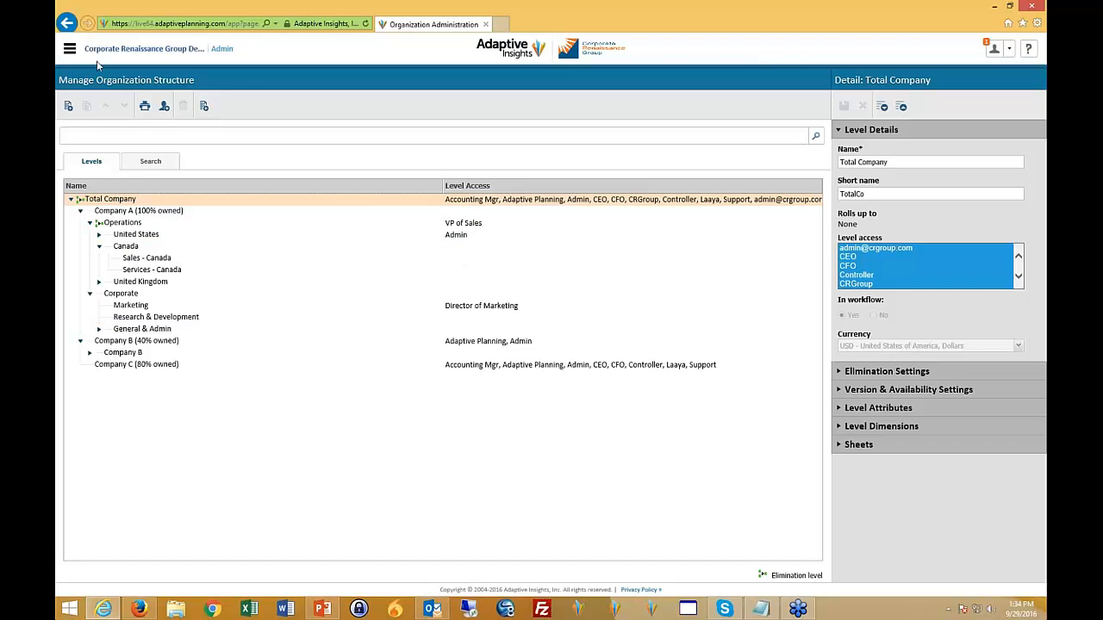
- Leave the organization structure and return to the Expenses sheet
click(70, 49)
click(86, 97)
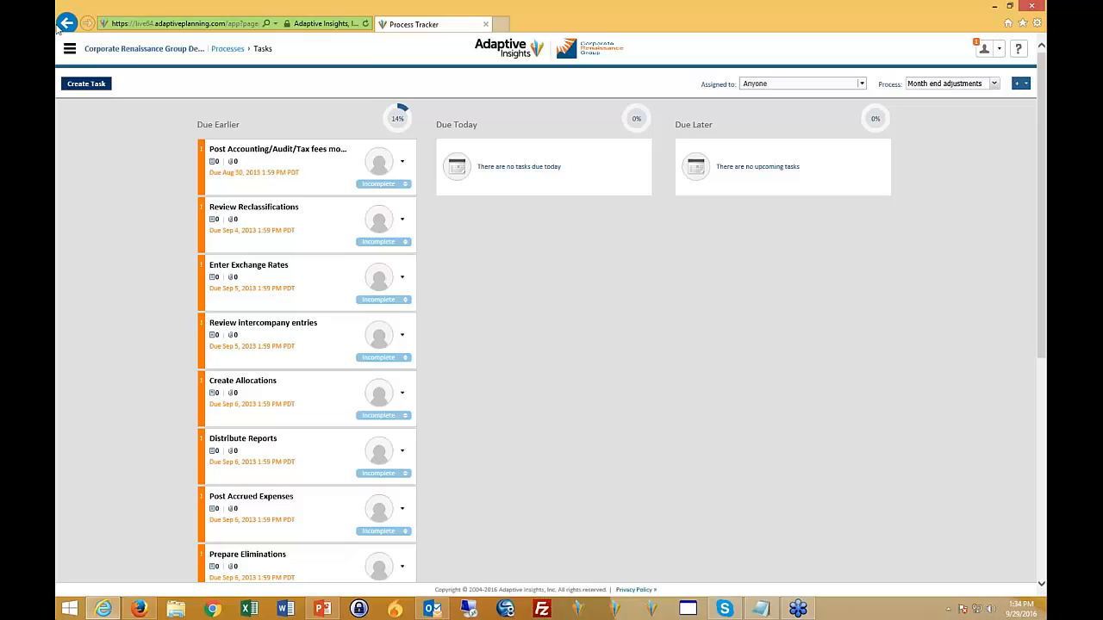
click(70, 48)
click(95, 121)
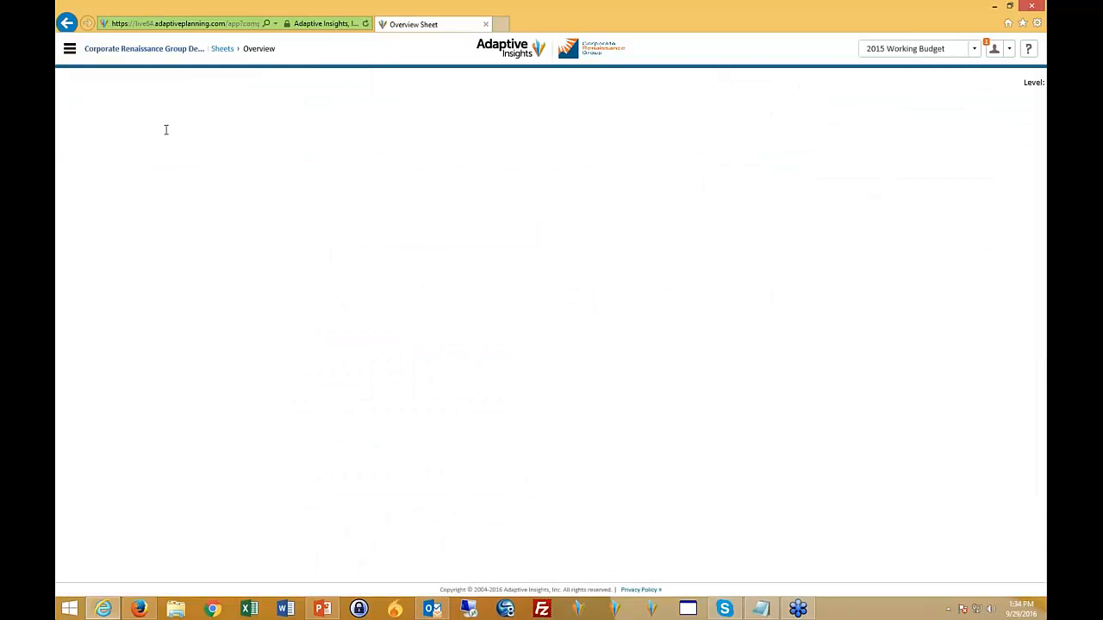
click(86, 110)
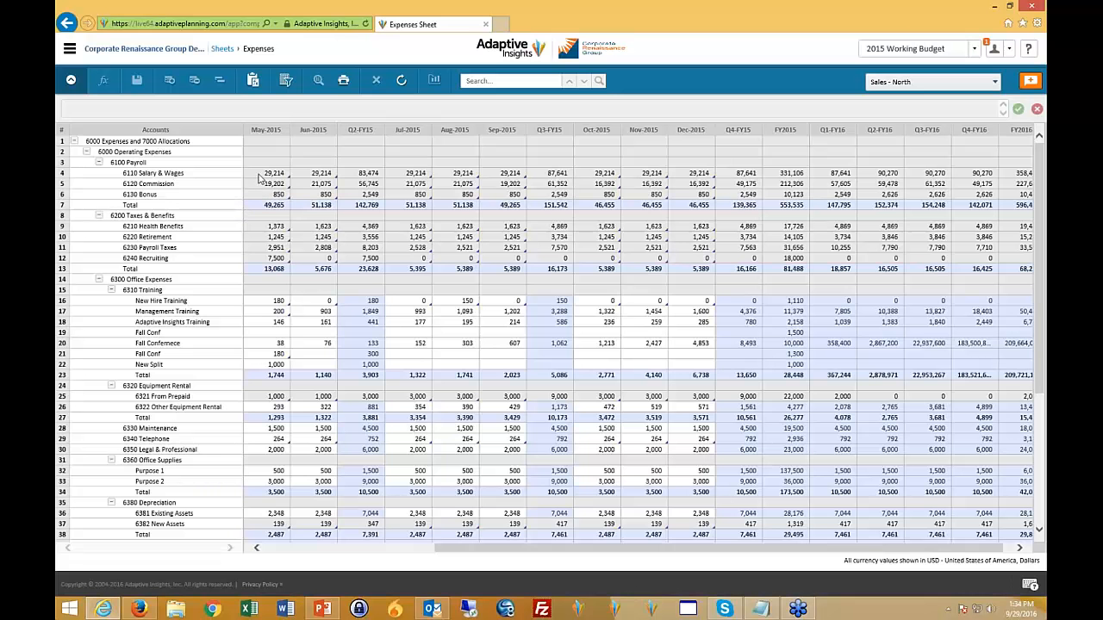
- Try to explore the May-2015 cell of 6110 Salary & Wages
click(273, 176)
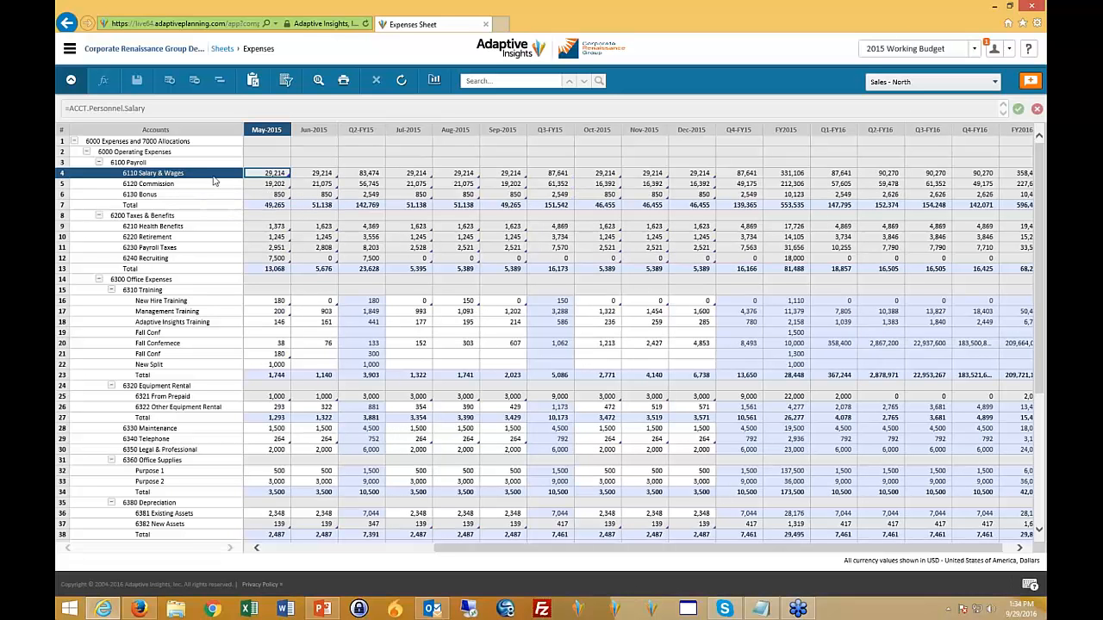
right_click(275, 176)
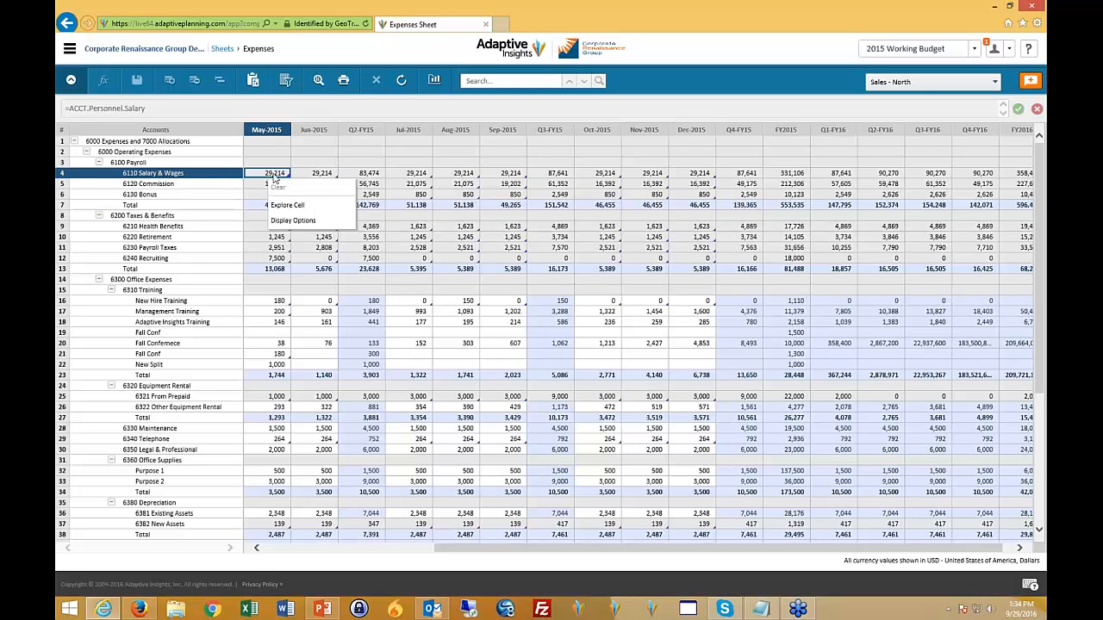
click(310, 211)
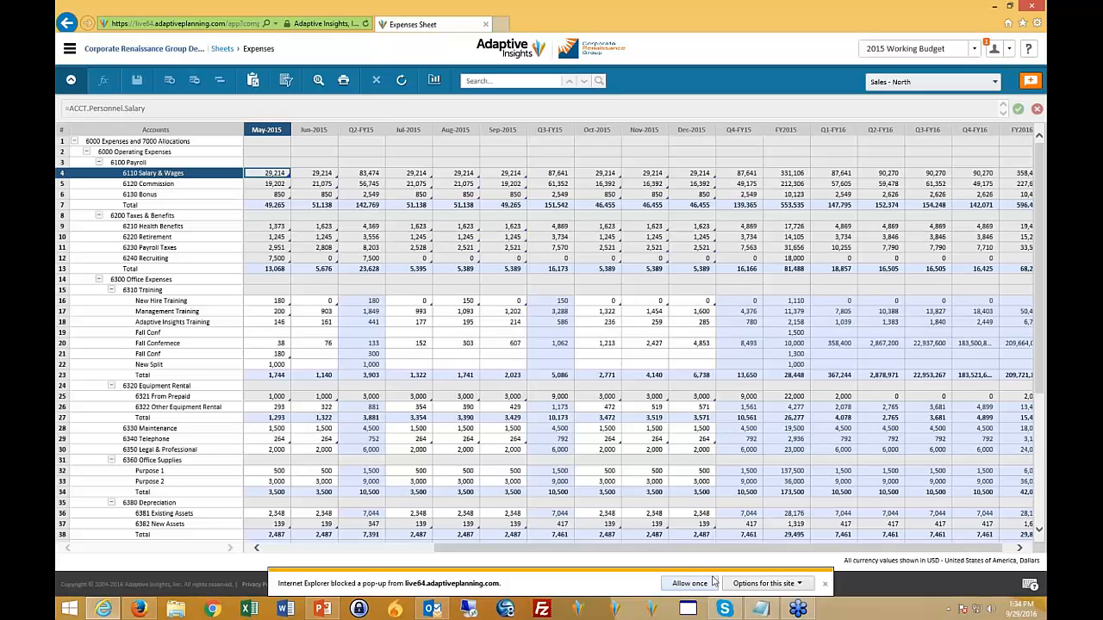
- Allow the blocked pop-up and set the browser to always allow pop-ups from live64.adaptiveplanning.com
click(705, 584)
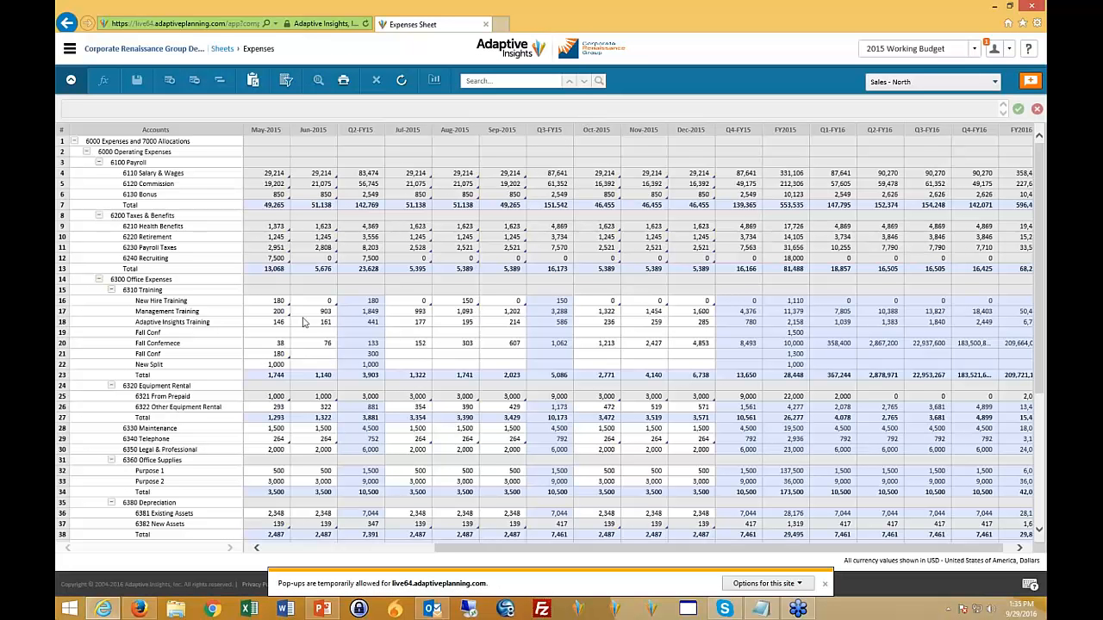
click(767, 585)
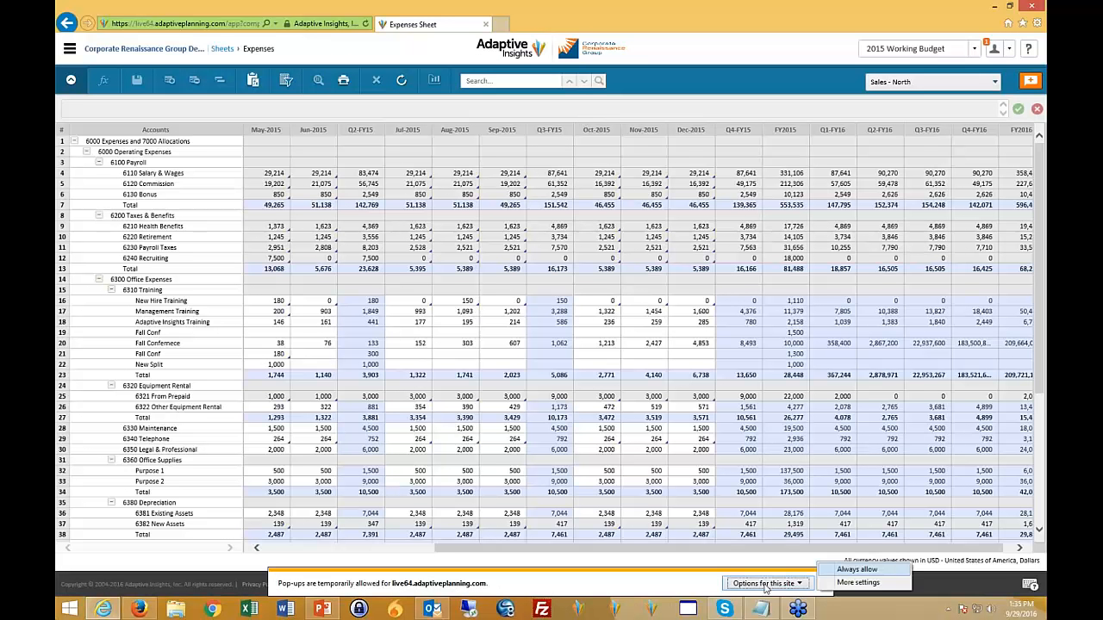
click(845, 566)
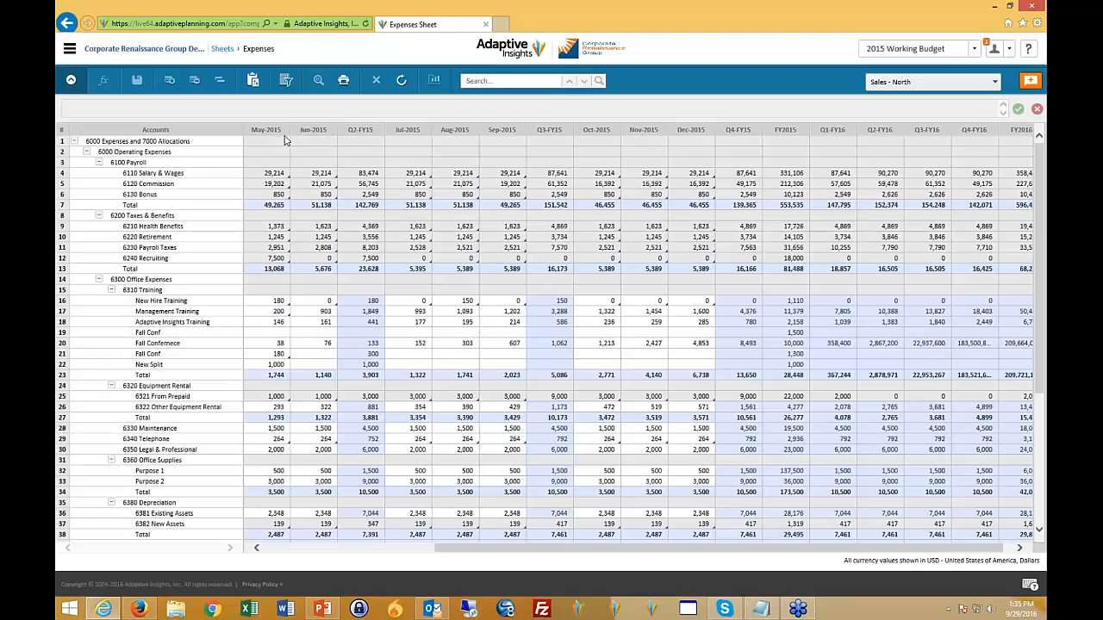
- Open the May-2015 cell of 6110 Salary & Wages in the Cell Explorer and move its window clear of the explored cell
right_click(267, 173)
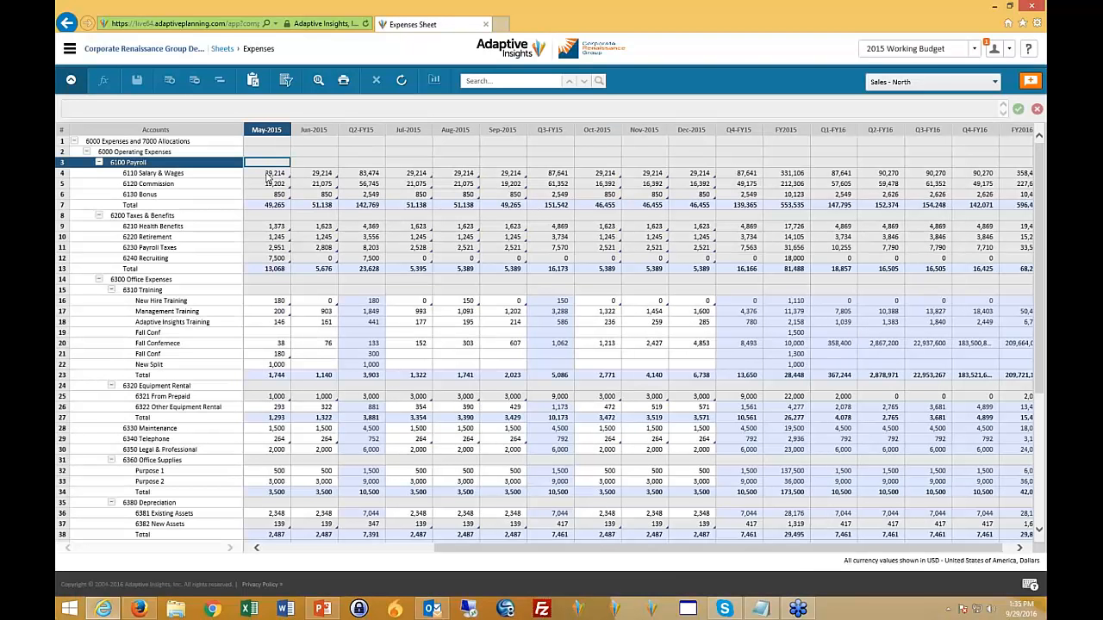
click(292, 208)
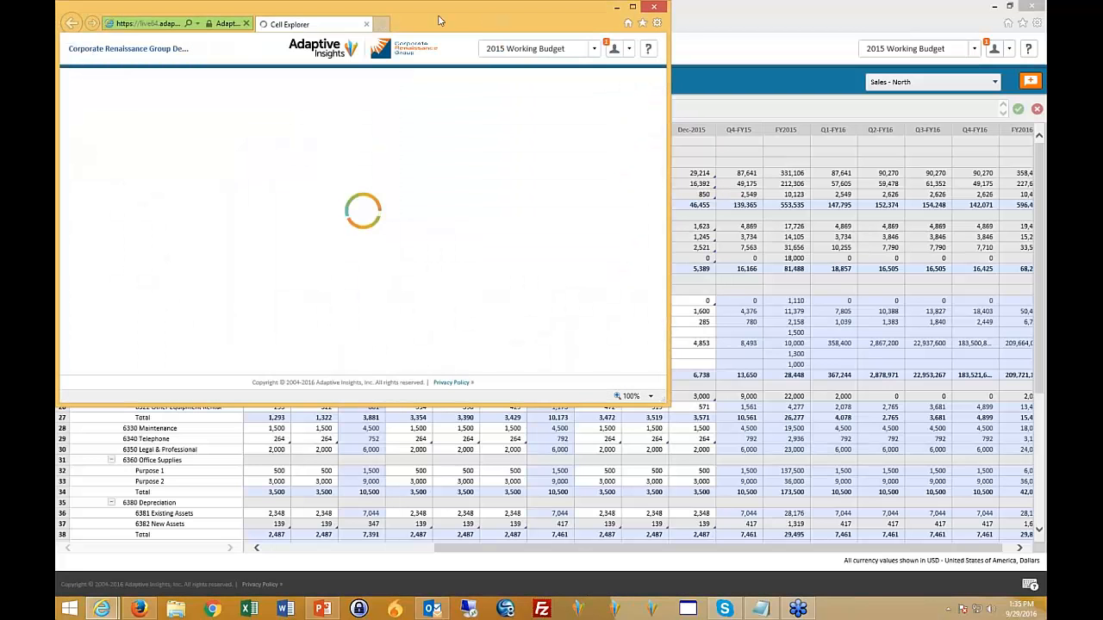
drag(435, 15, 783, 110)
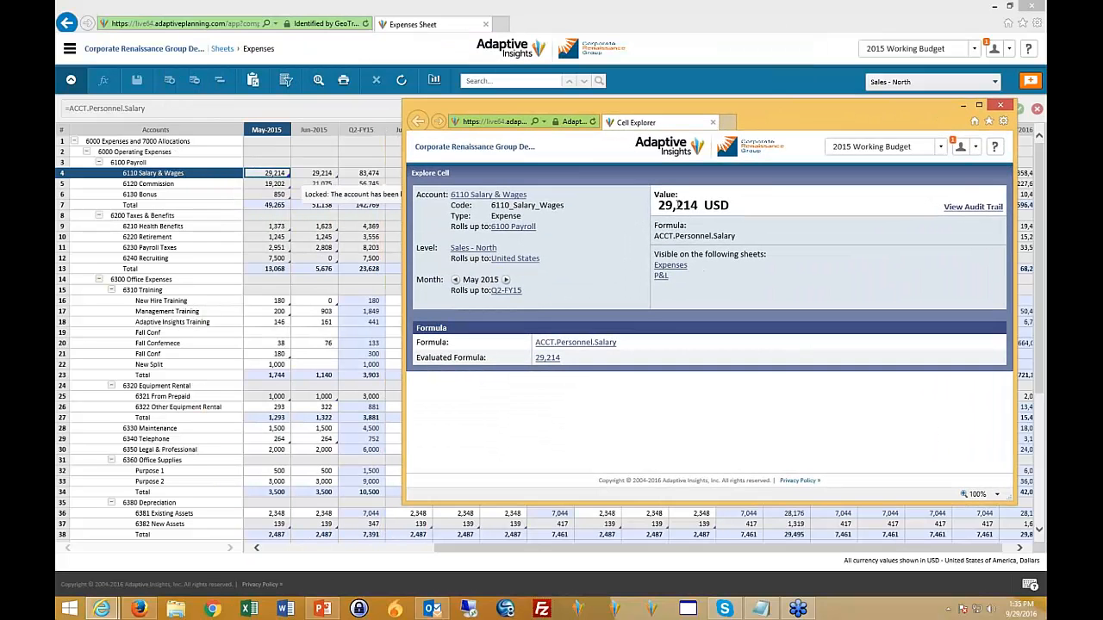
- View the explored cell's audit trail, and drill into its salary formula to examine the contributing personnel rows
click(974, 208)
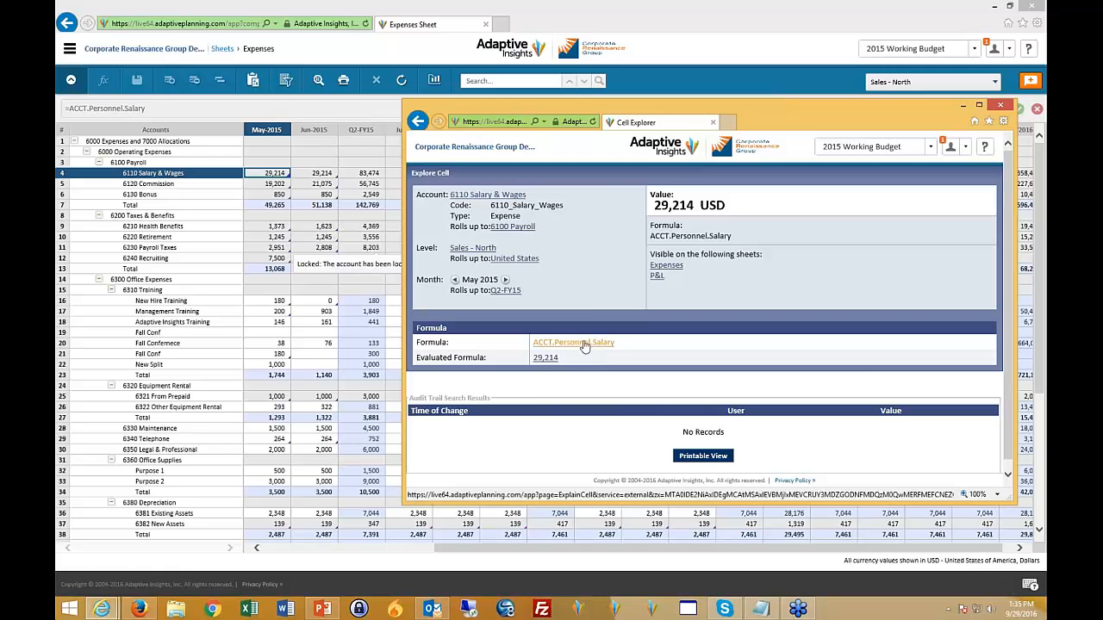
click(545, 360)
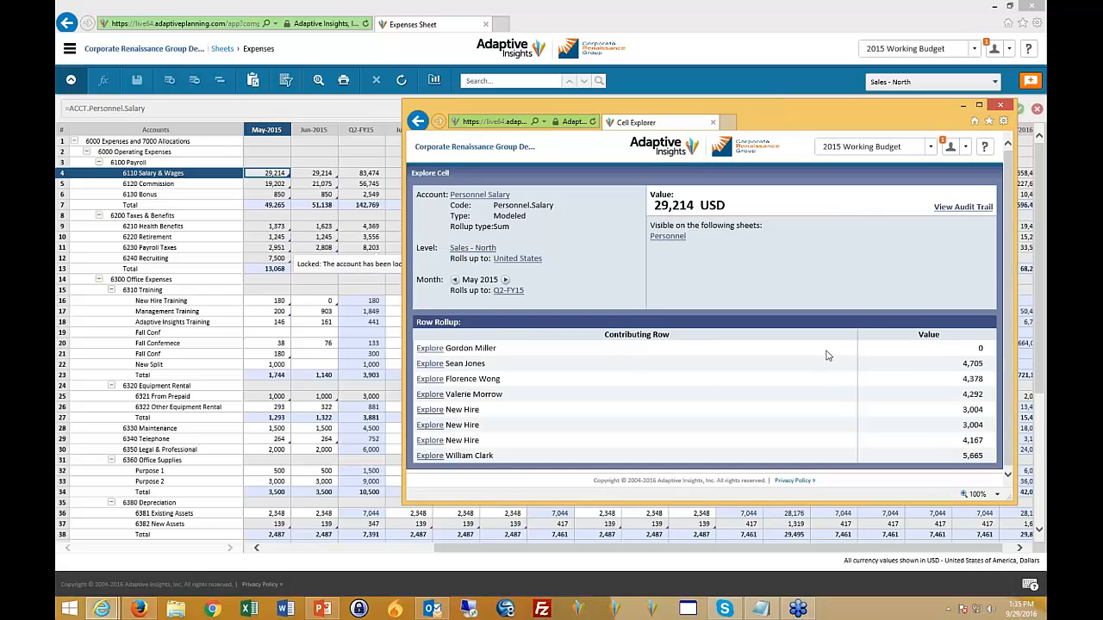
scroll(513, 377, down, 1)
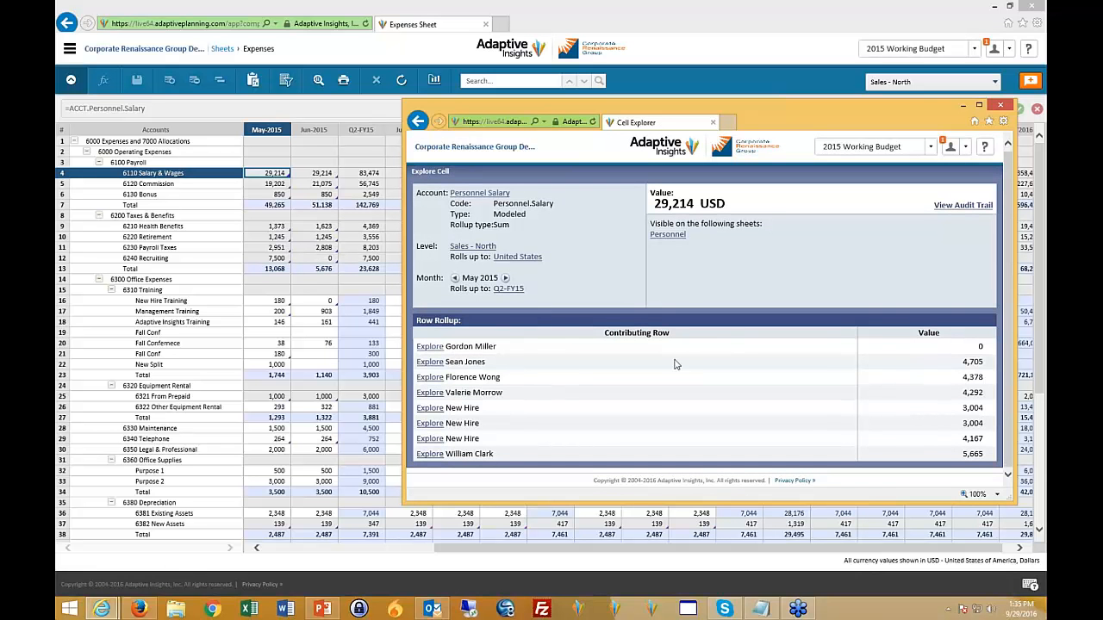
- Explore the second contributing personnel row of the salary value, return to the account's cell details, and close the Cell Explorer
click(430, 365)
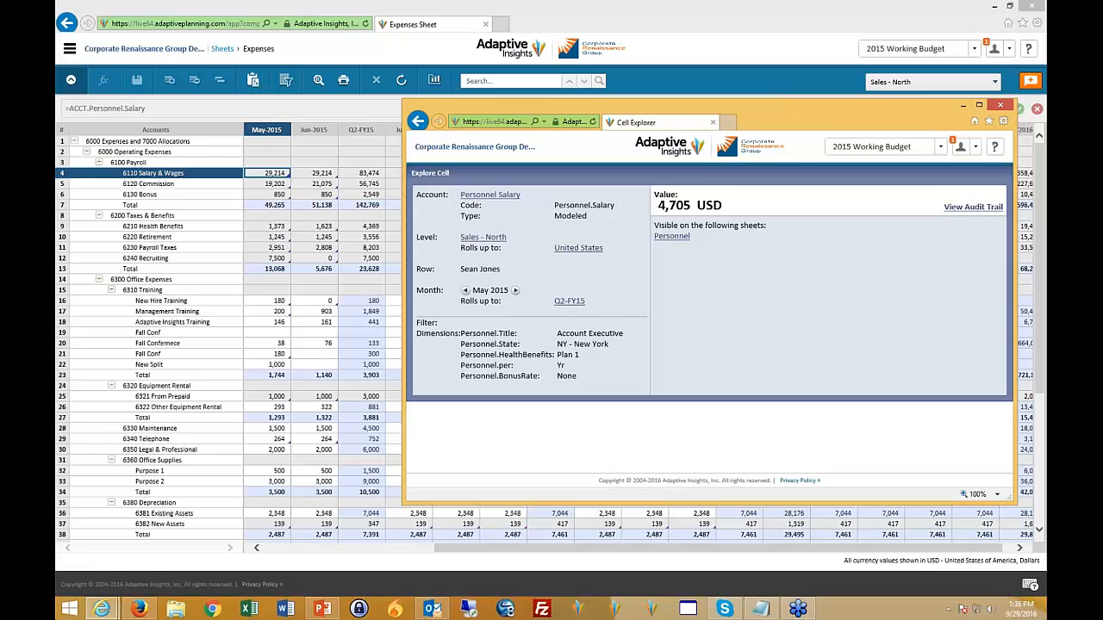
click(420, 123)
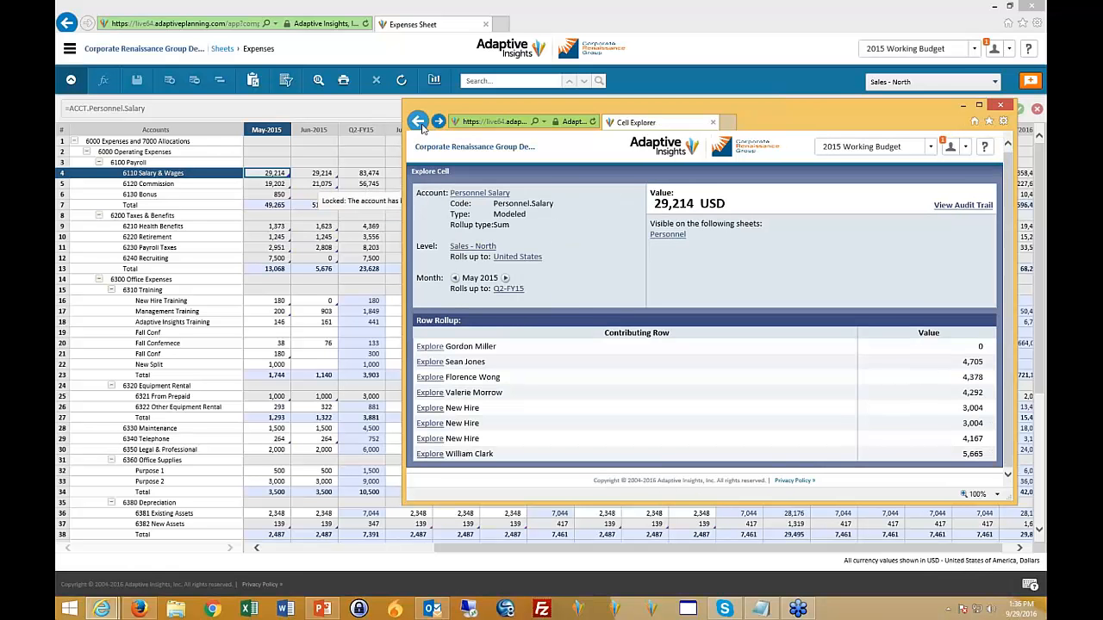
click(420, 123)
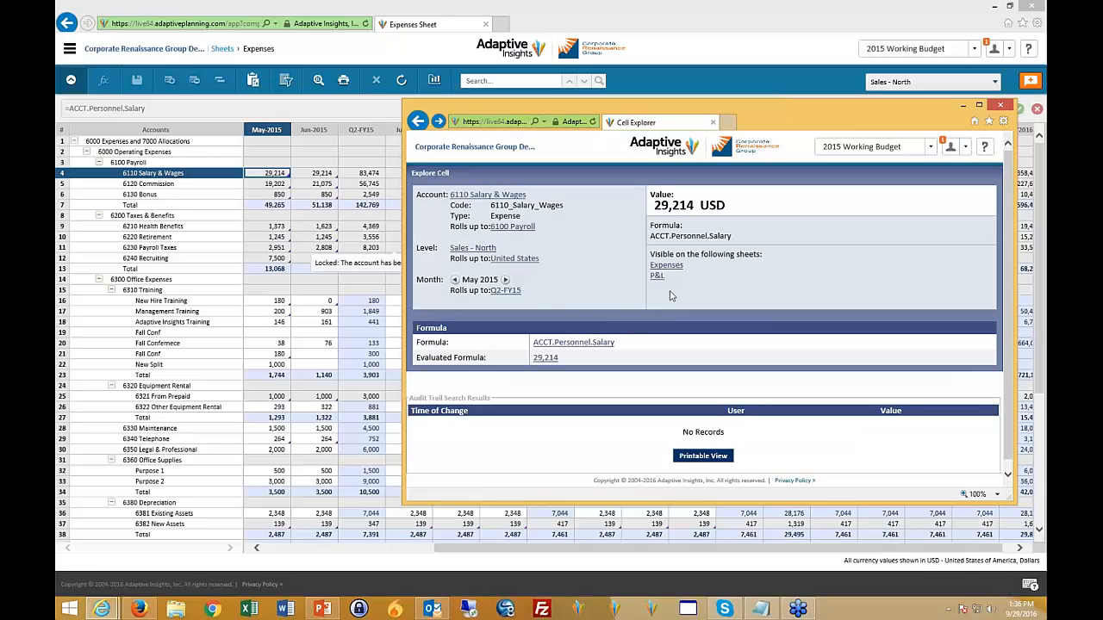
click(1001, 107)
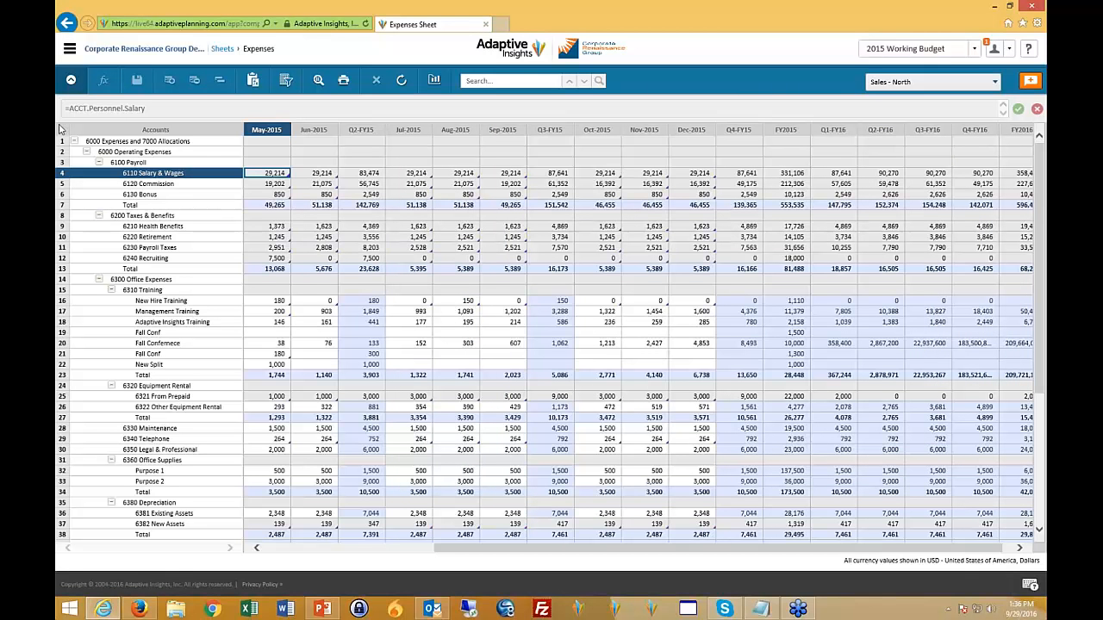
- Open the Personnel sheet and widen its Title, Comments and Level columns so their entries are fully readable
click(69, 54)
click(255, 164)
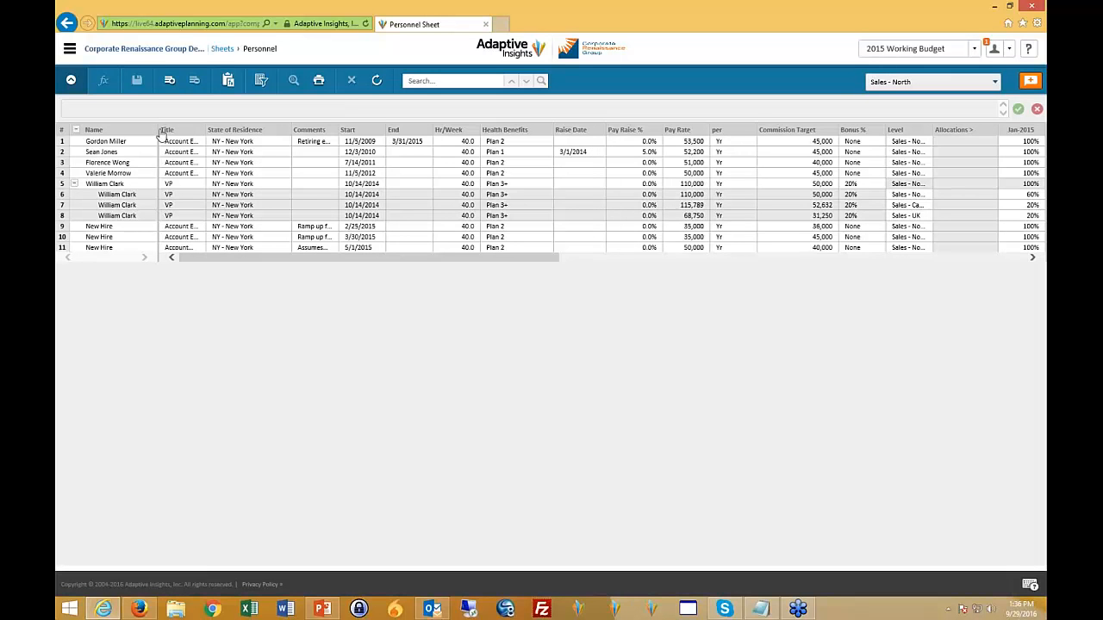
drag(158, 129, 311, 129)
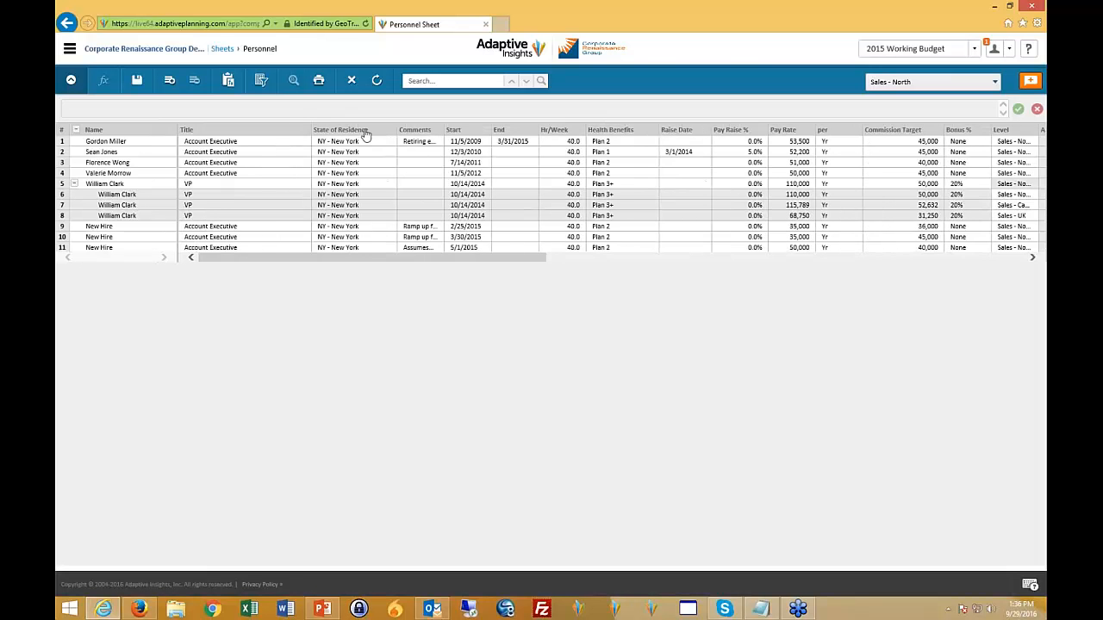
drag(444, 129, 521, 130)
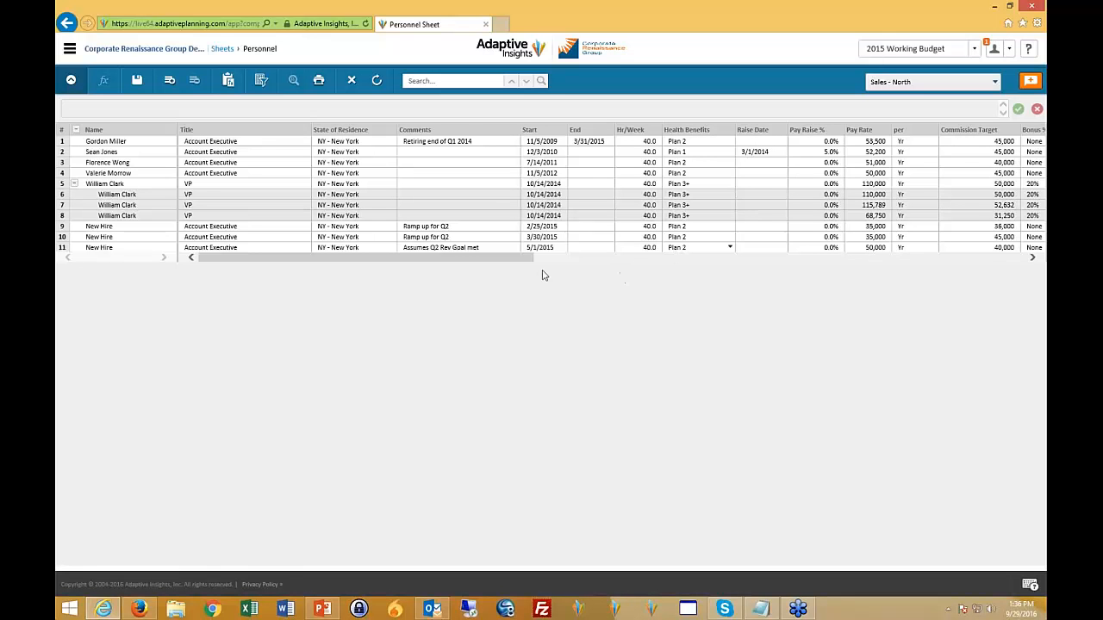
drag(524, 258, 636, 279)
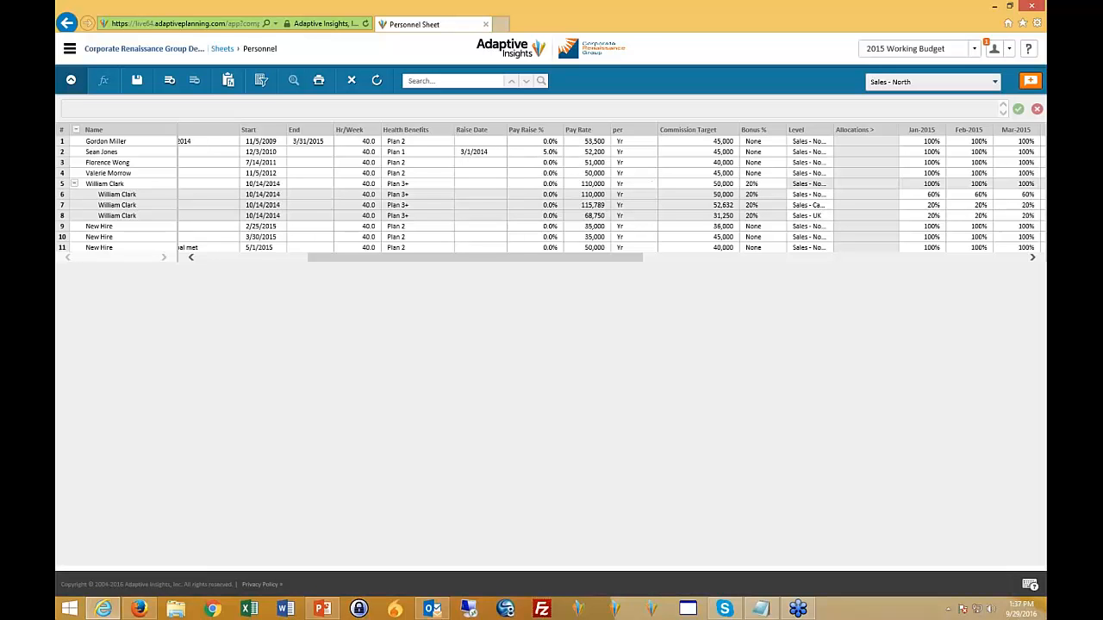
drag(606, 259, 768, 267)
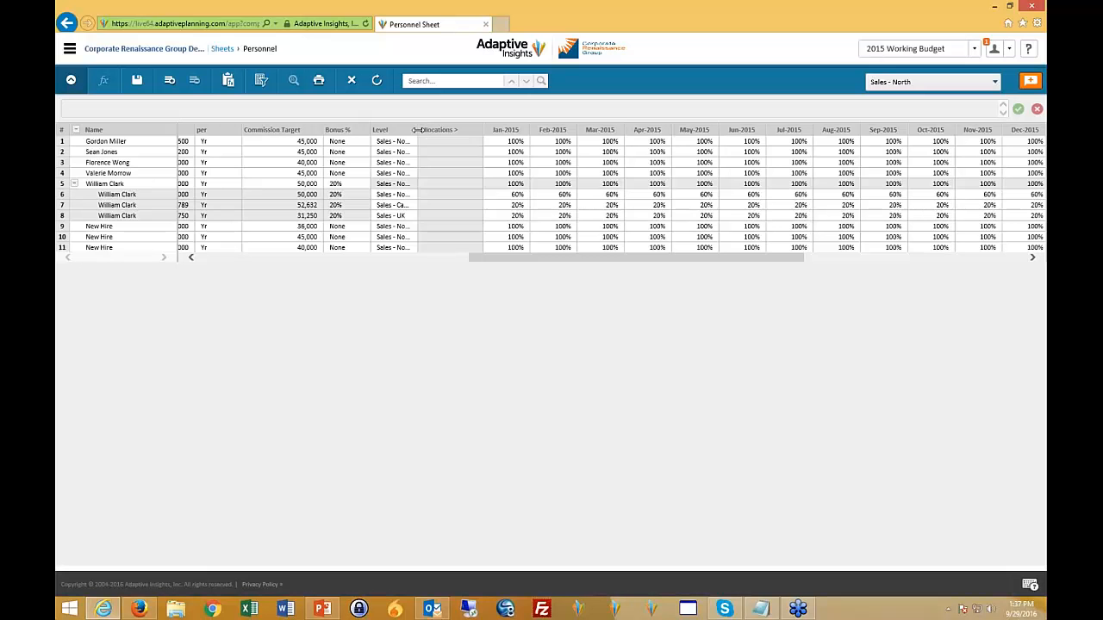
drag(417, 129, 473, 129)
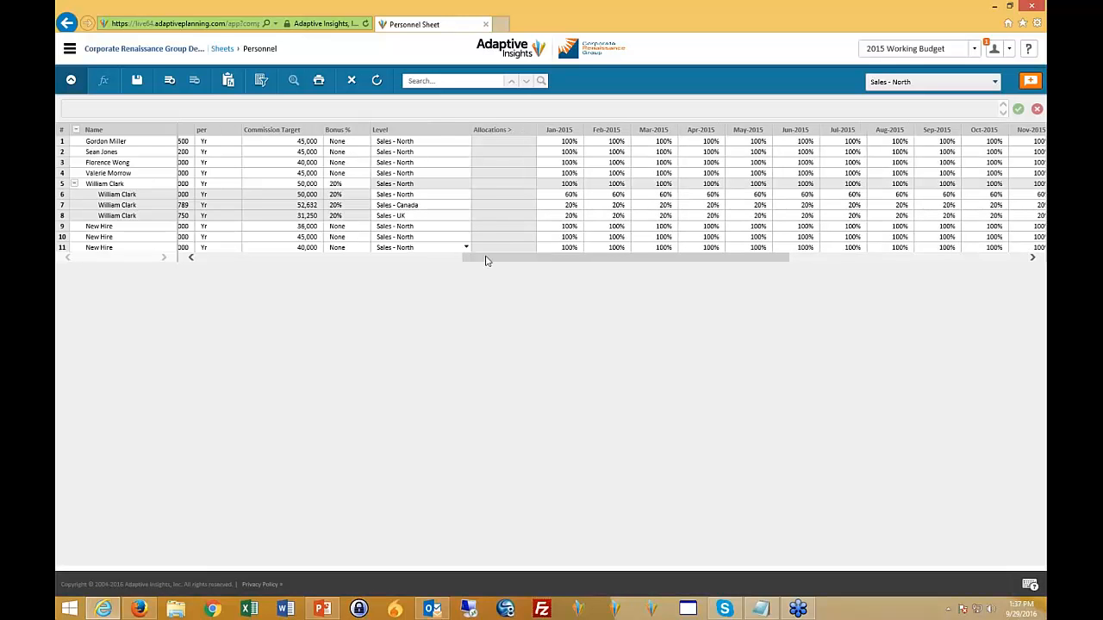
- Examine the fields of the VP's first split row, from the title across to the monthly allocation percentages
drag(475, 261, 119, 234)
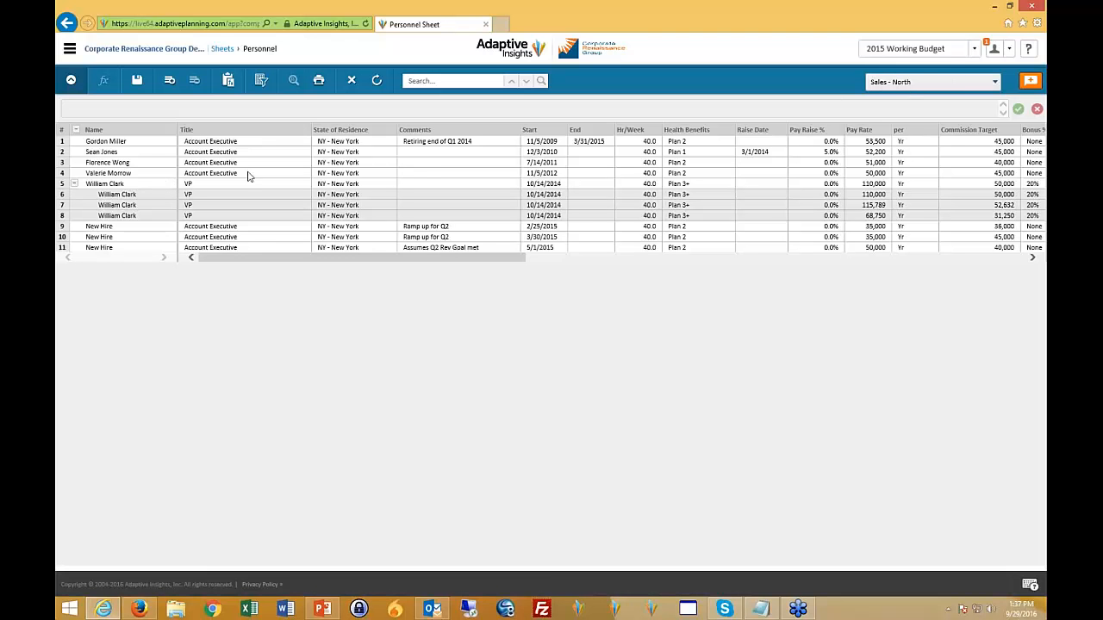
click(240, 197)
key(Left)
key(Right)
key(Right)
key(Right)
key(Right)
key(Right)
key(Right)
key(Right)
key(Right)
key(Right)
key(Right)
key(Right)
key(Right)
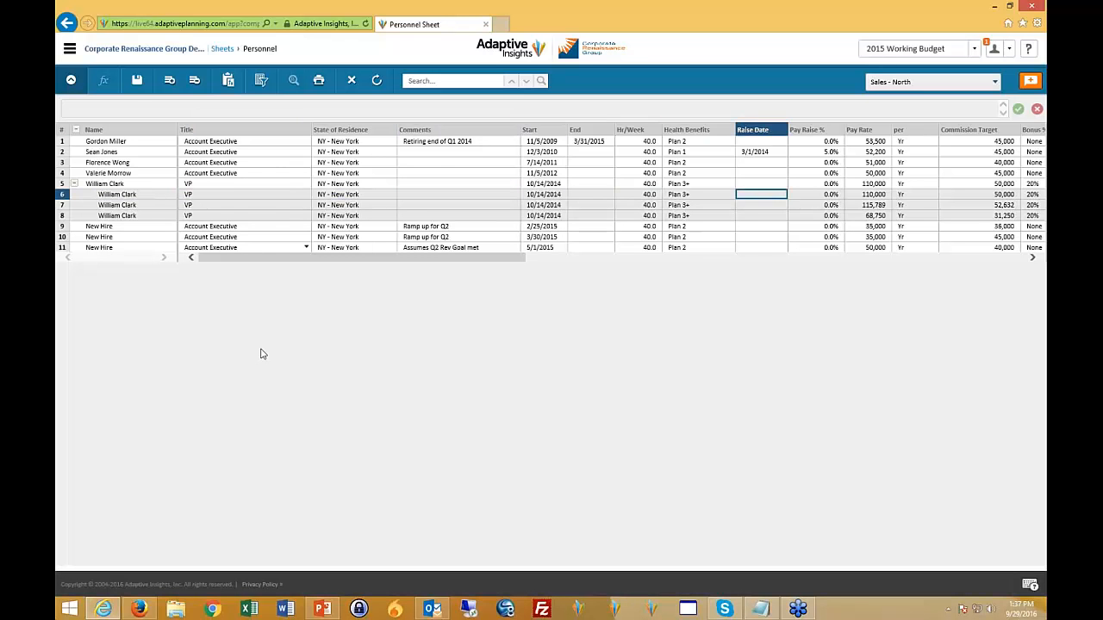
key(Right)
key(Right)
key(Right)
key(Right)
key(Right)
key(Left)
key(Left)
key(Left)
key(Left)
key(Right)
key(Right)
key(Right)
key(Right)
key(Right)
key(Right)
key(Left)
key(Left)
key(Left)
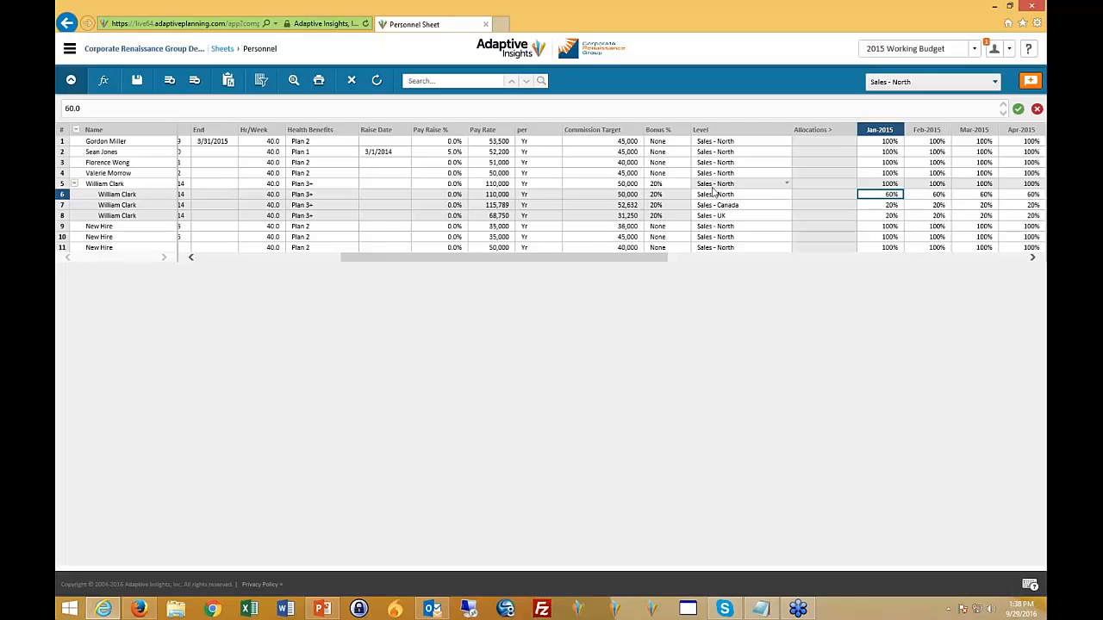
- Check the levels and Jan-2015 allocation percentages of the VP's split rows, and return to the sheet's first columns
click(744, 194)
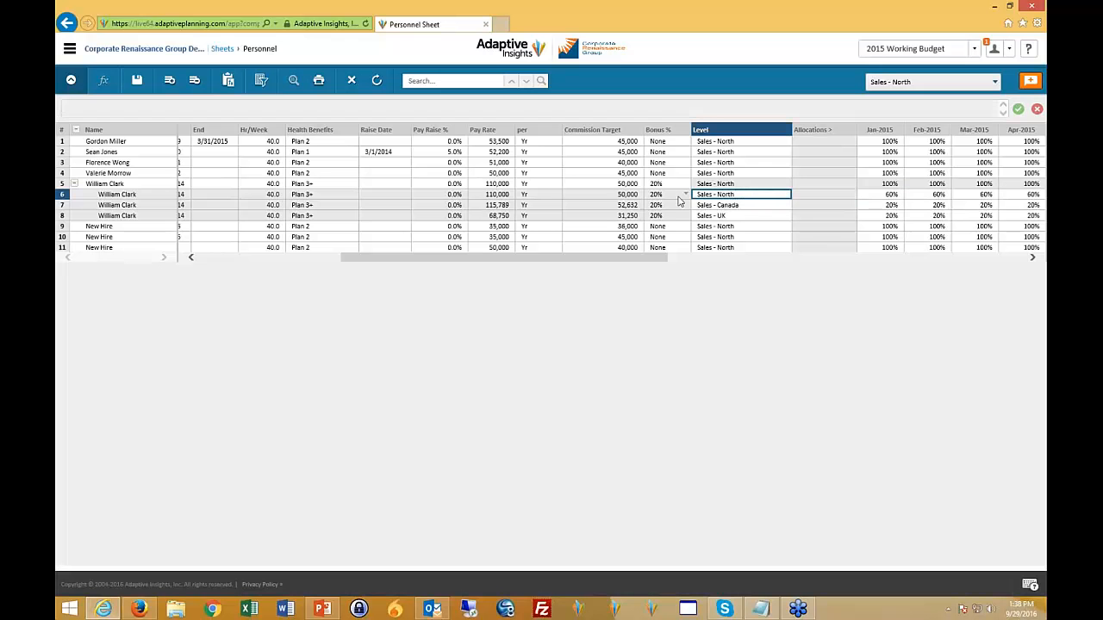
click(766, 206)
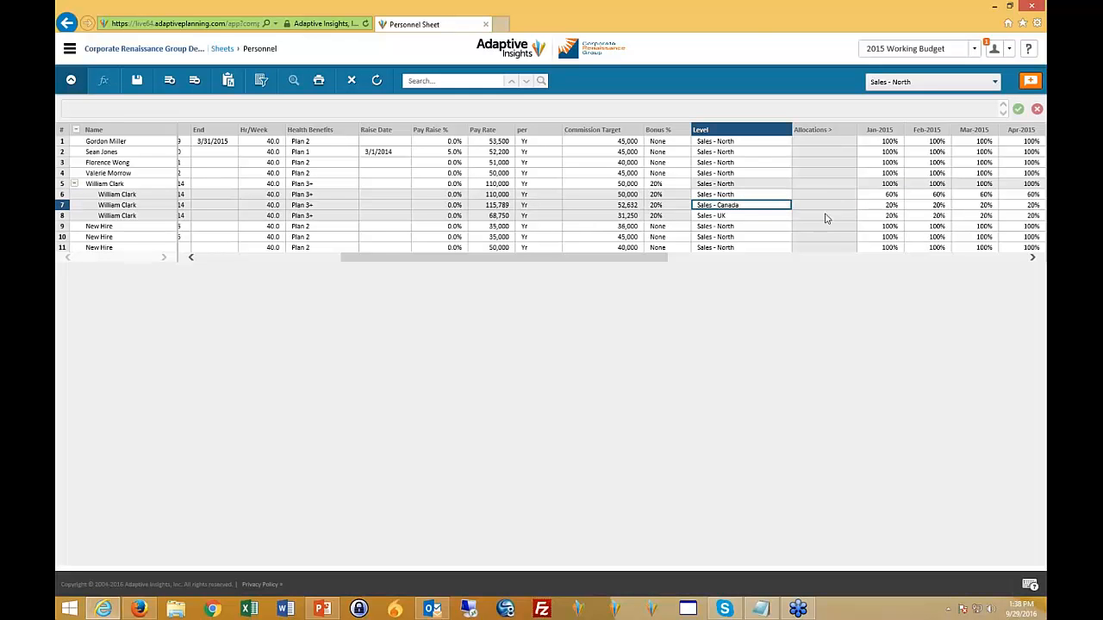
drag(884, 197, 898, 211)
drag(659, 262, 827, 263)
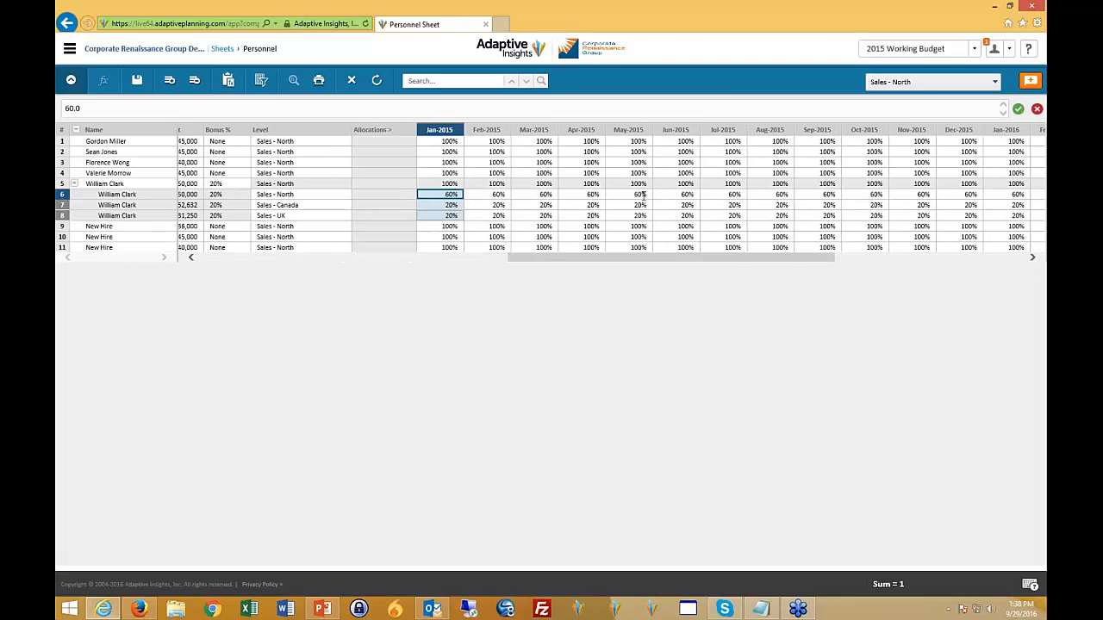
mouse_move(447, 194)
mouse_down()
mouse_move(542, 199)
mouse_move(447, 197)
mouse_up()
drag(531, 258, 93, 272)
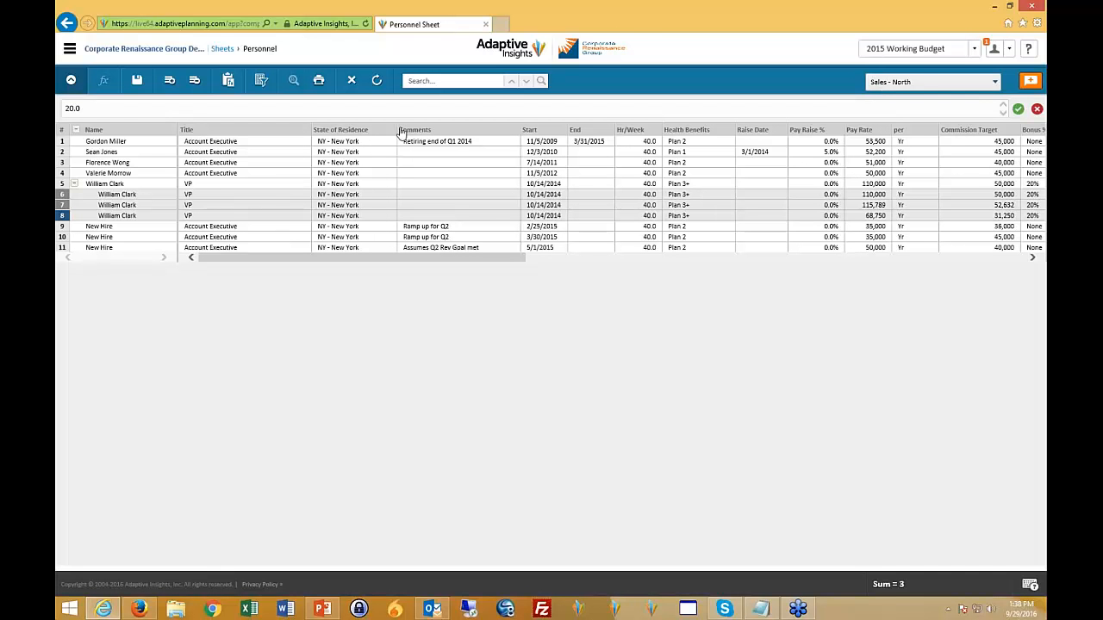
drag(384, 261, 298, 261)
- Leave the Personnel sheet without saving and open the Product Sales sheet
click(223, 49)
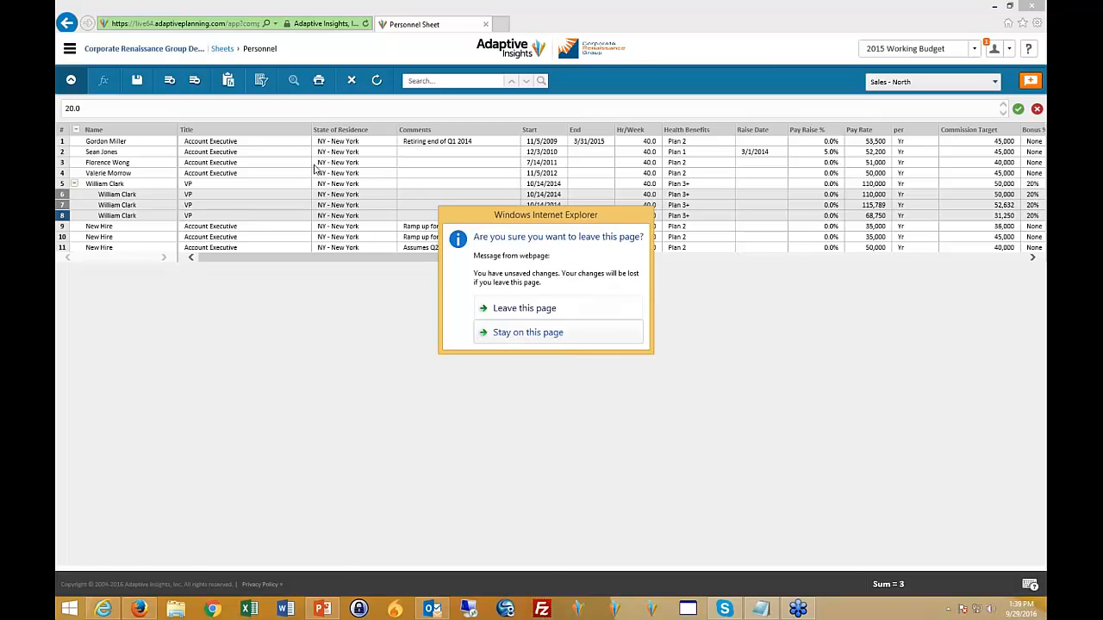
click(506, 310)
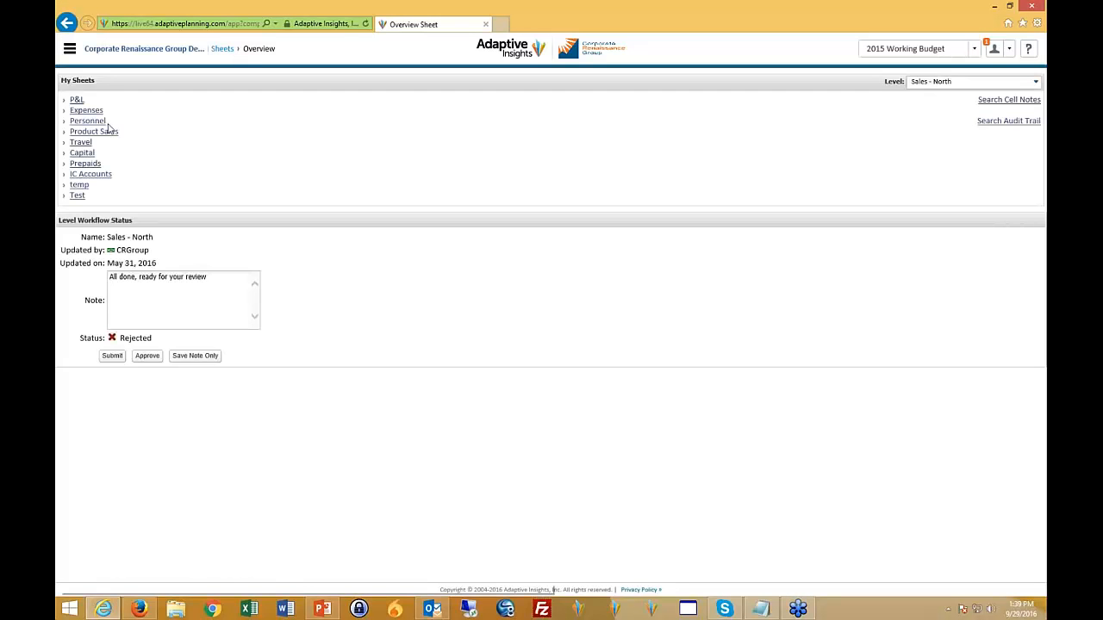
click(89, 133)
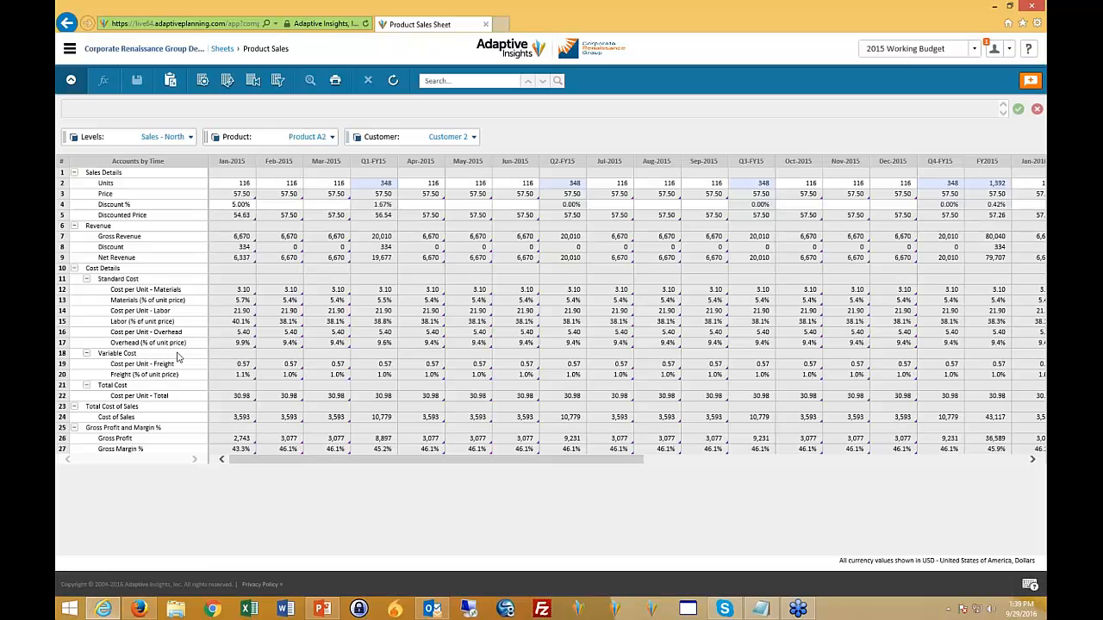
- Look at the Levels and Product filter choices of the Product Sales sheet without changing the selections
click(191, 140)
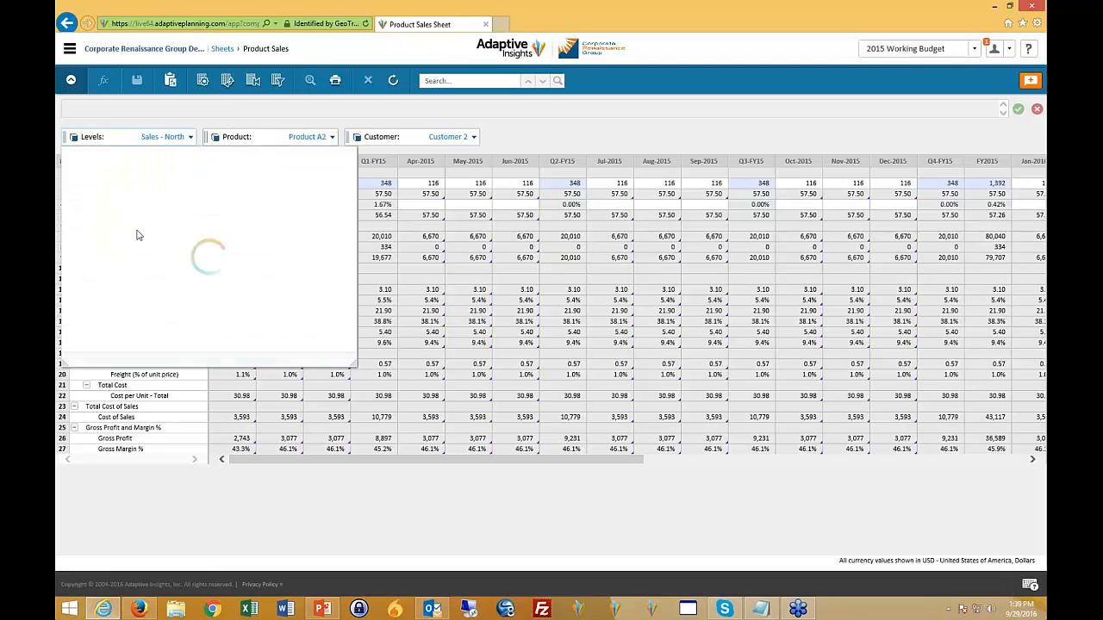
click(150, 273)
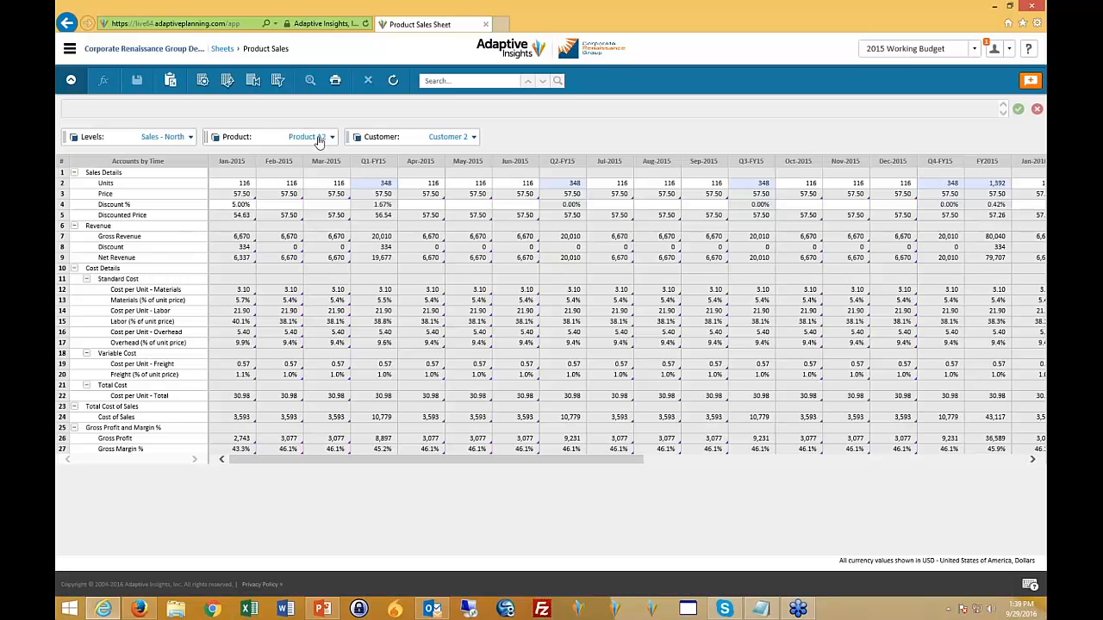
click(333, 138)
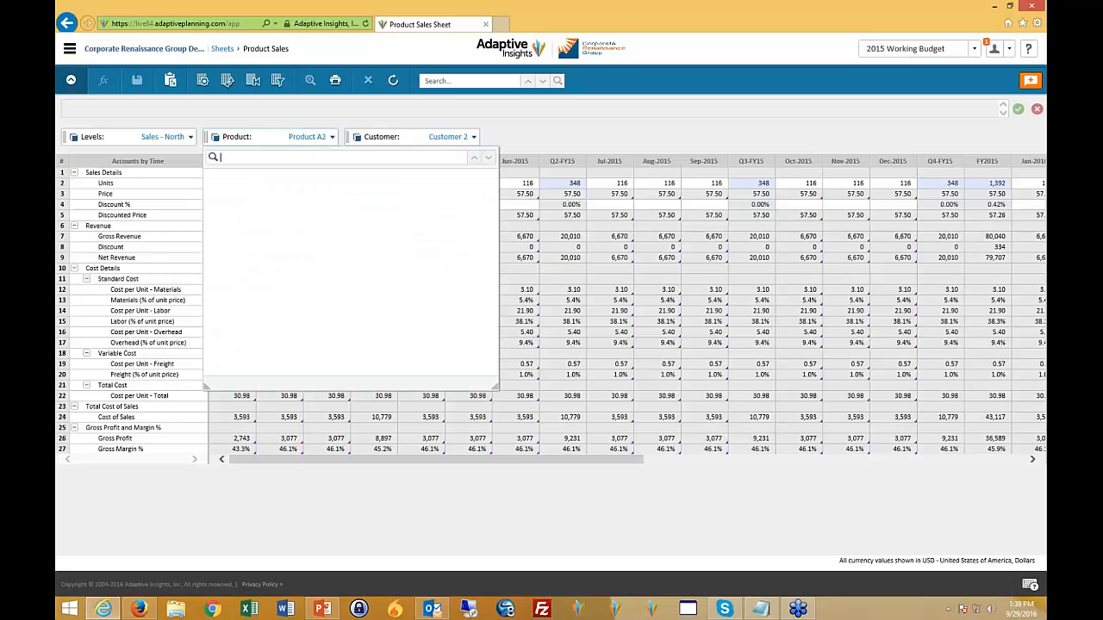
click(488, 138)
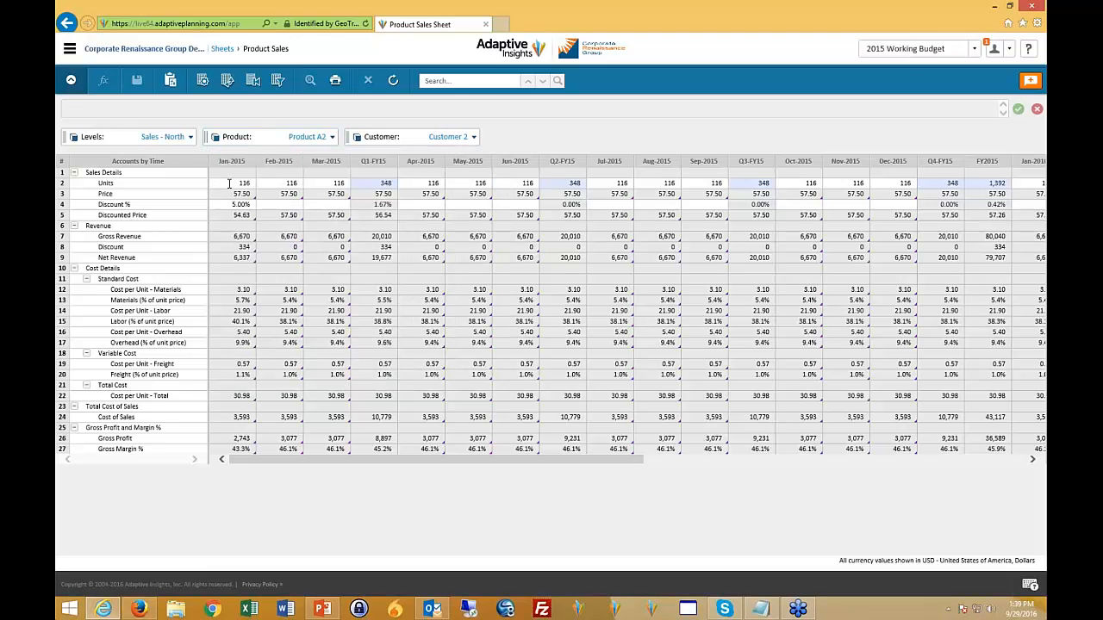
- Inspect the Jan-2015 Units, Price formula and Discount % cells, and view the periods through FY2016
click(230, 184)
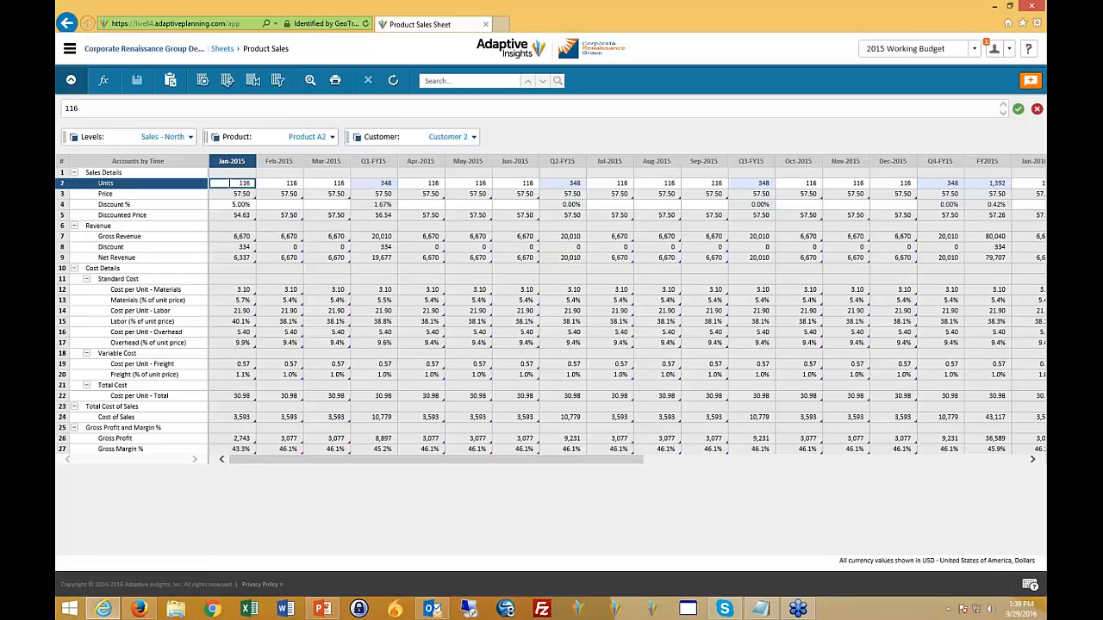
click(239, 194)
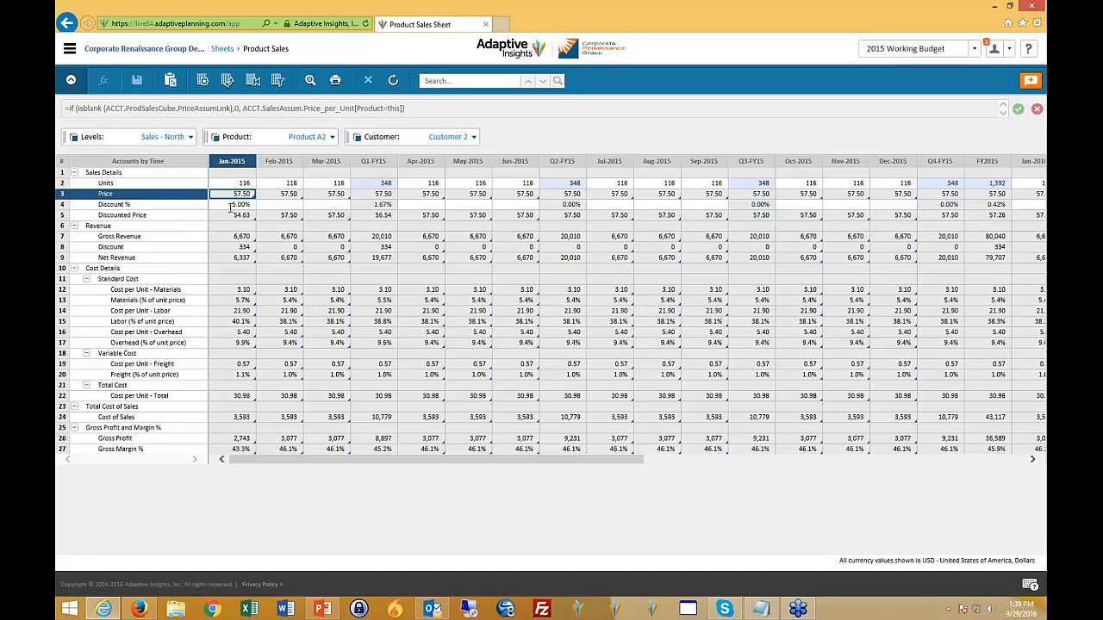
click(237, 204)
key(Right)
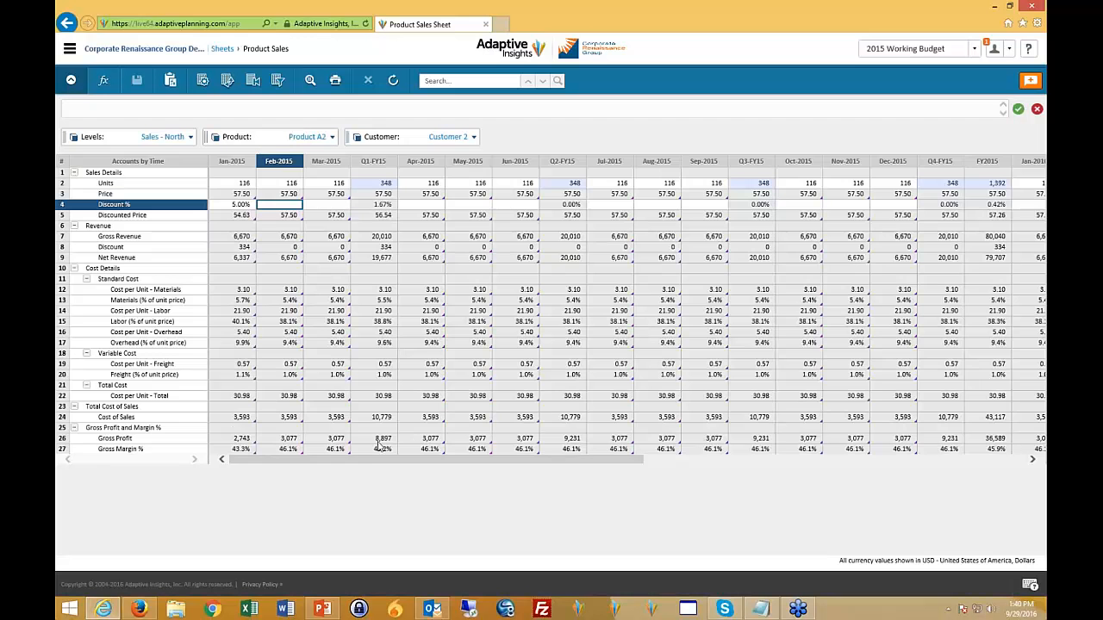
drag(370, 465, 803, 468)
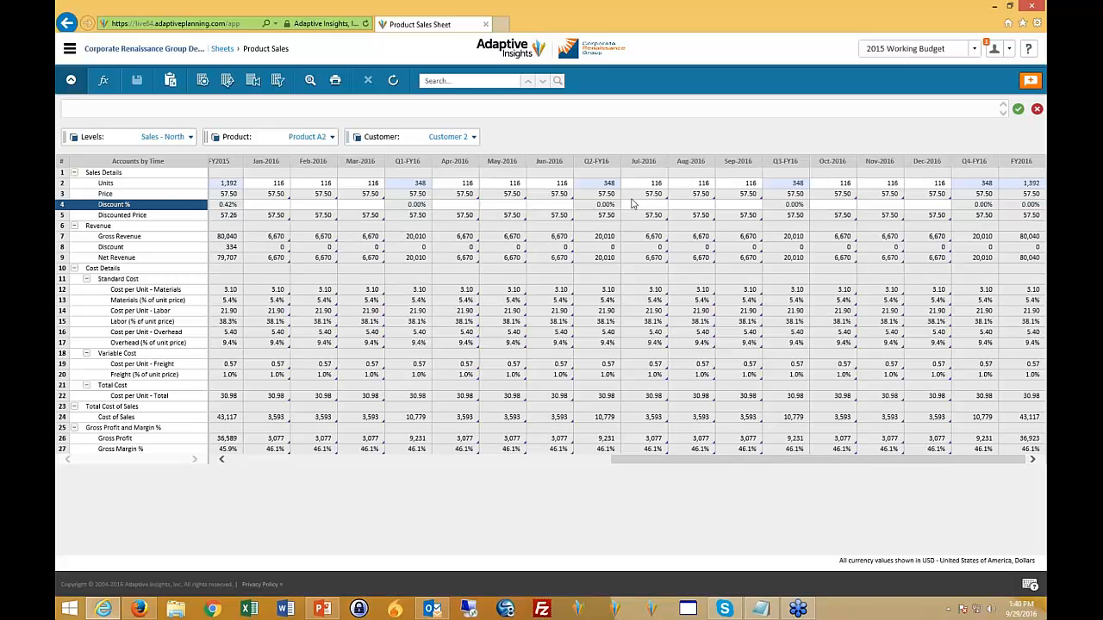
- Switch the Product Sales sheet to the 2015 Q1 Forecast version and view its monthly columns
click(973, 50)
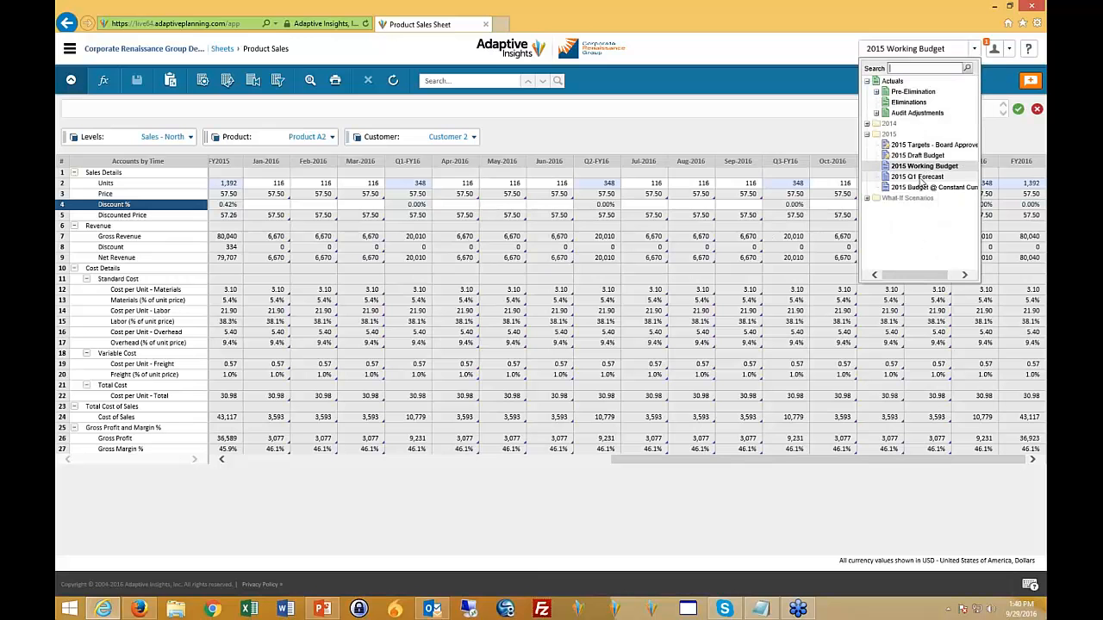
click(920, 179)
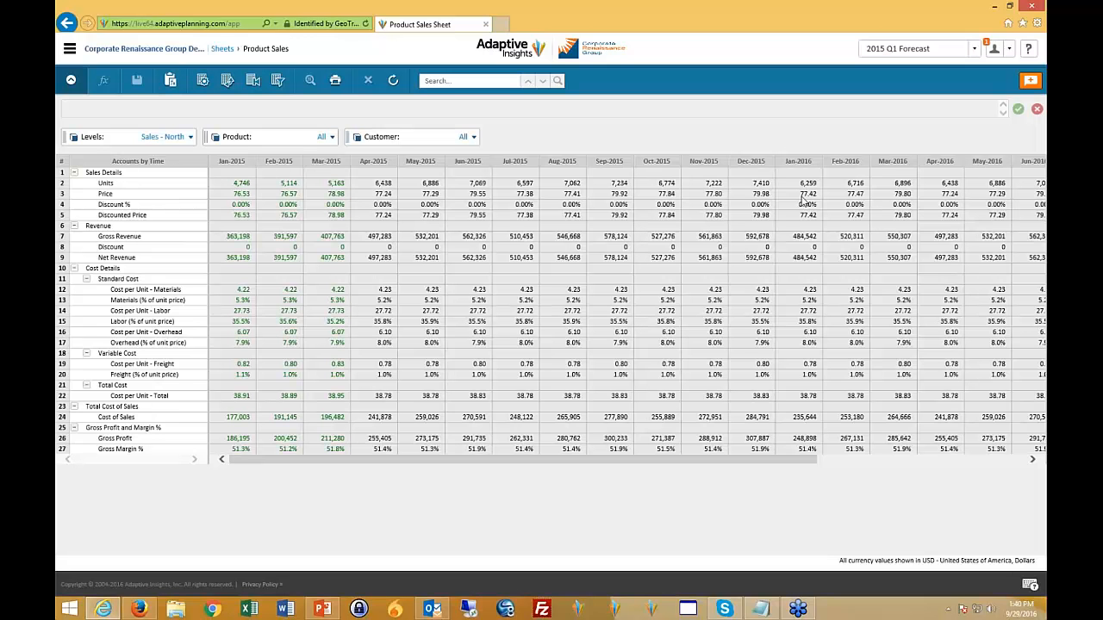
drag(790, 466, 825, 464)
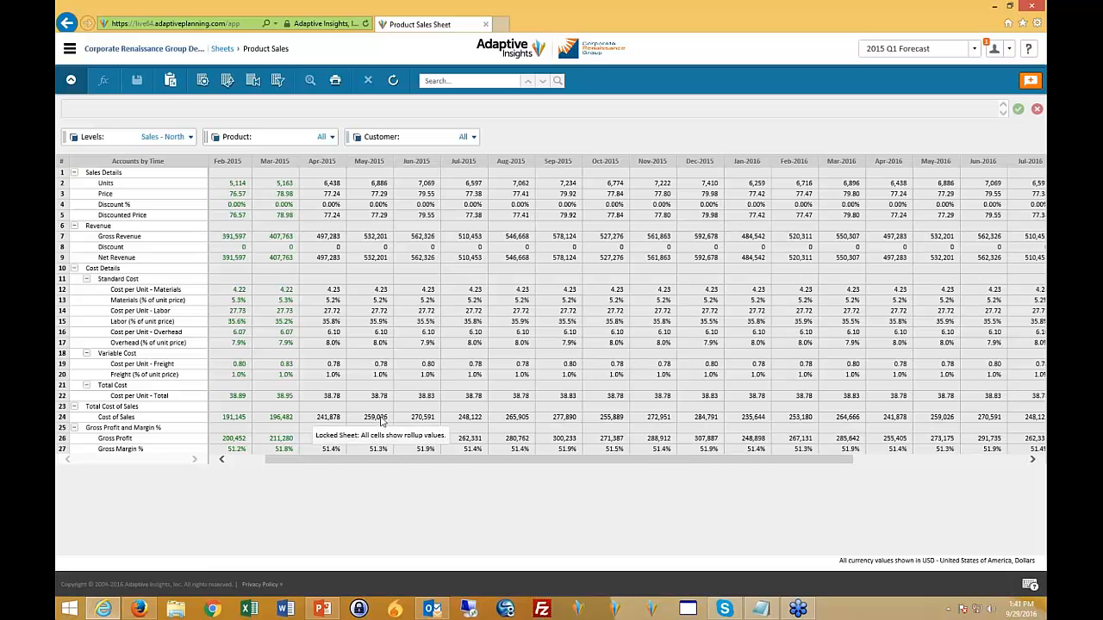
- Leave the Product Sales sheet and open the Import Data page of the Integration area
click(222, 49)
click(73, 52)
click(86, 362)
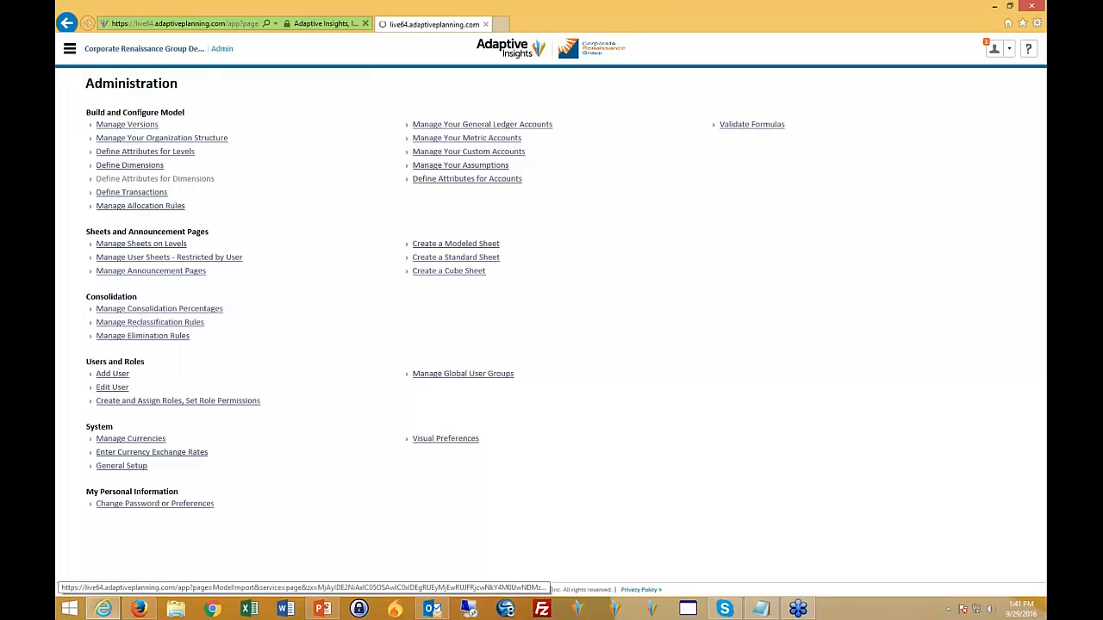
- Set up a spreadsheet plan import for the 2015 Working Budget version into the Personnel sheet
click(70, 48)
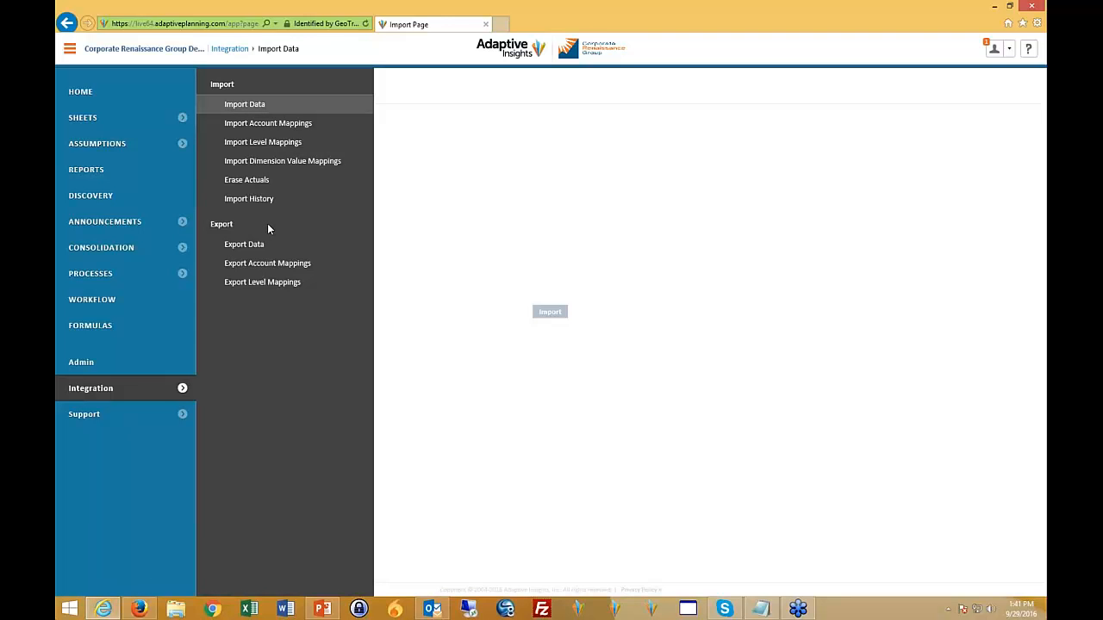
click(245, 104)
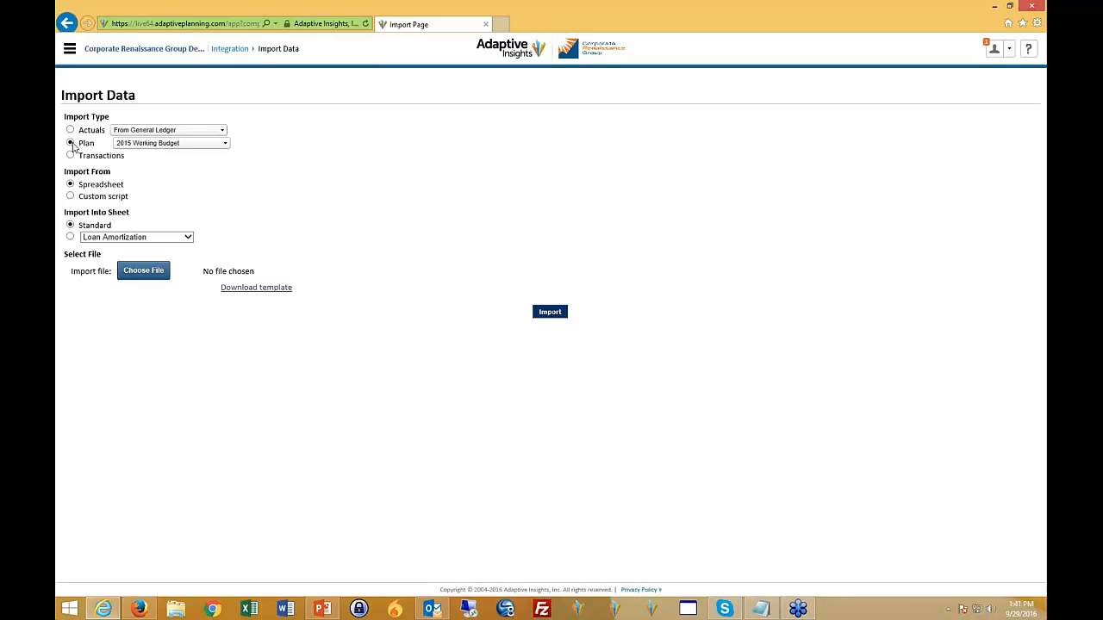
click(220, 147)
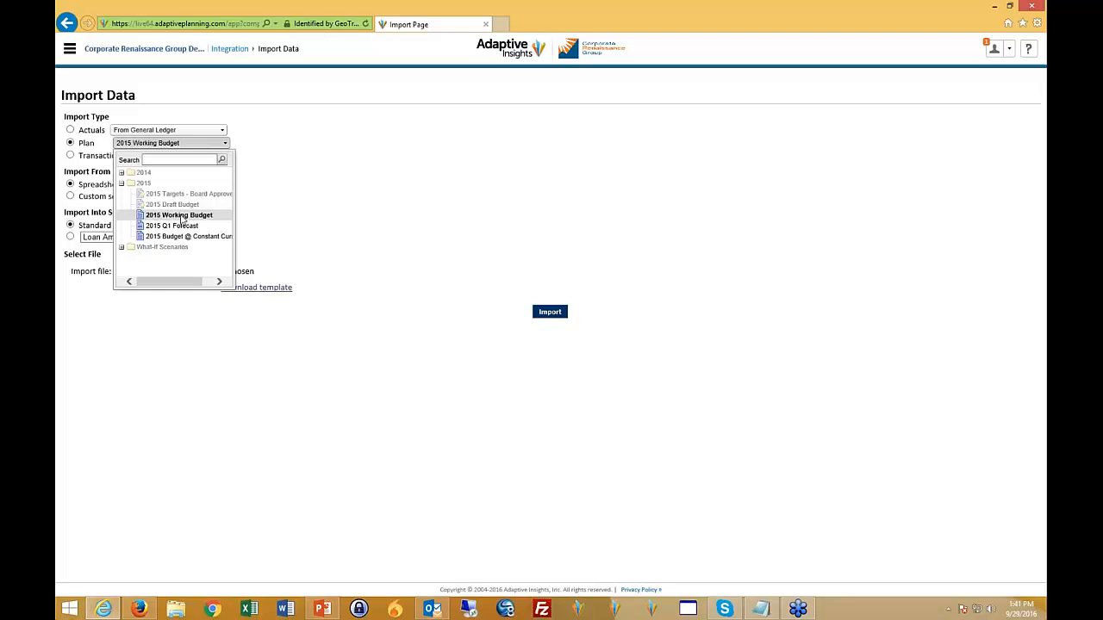
click(182, 215)
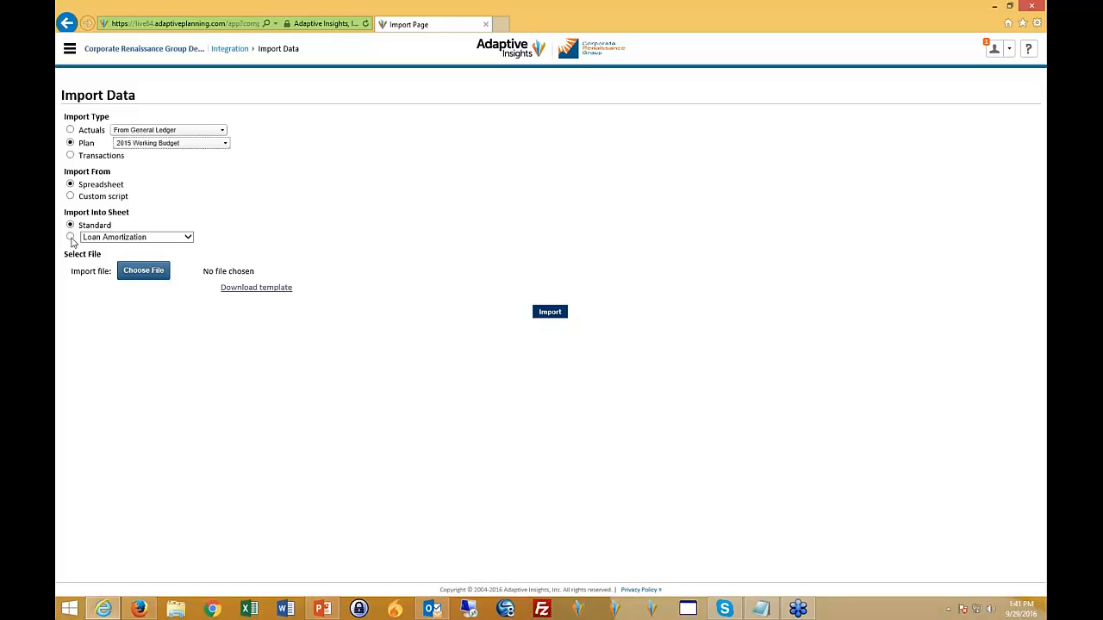
click(189, 238)
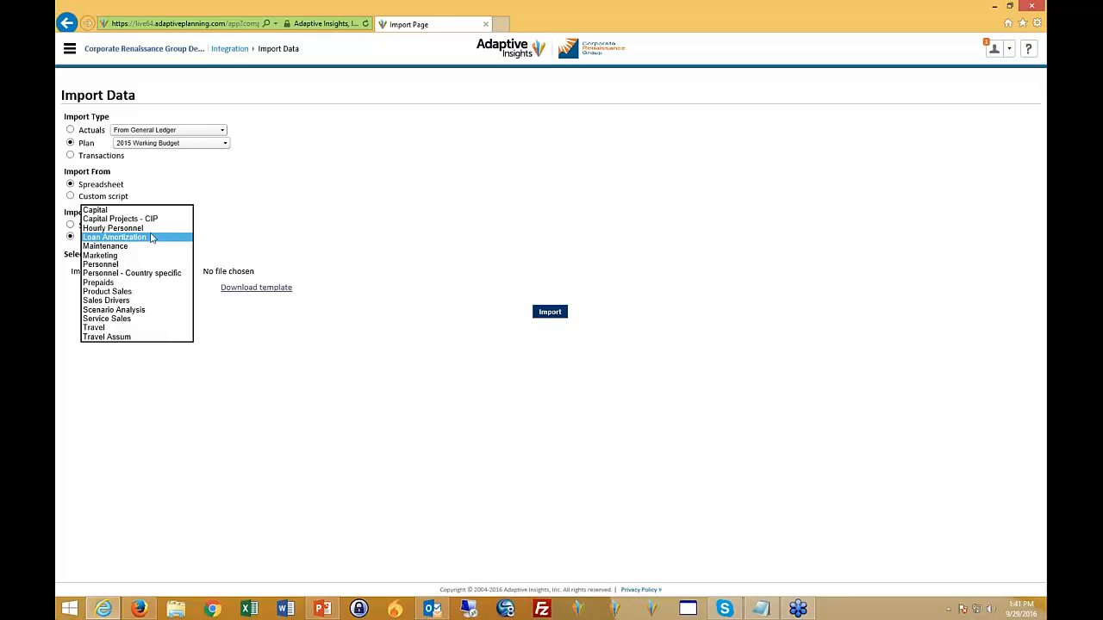
click(164, 265)
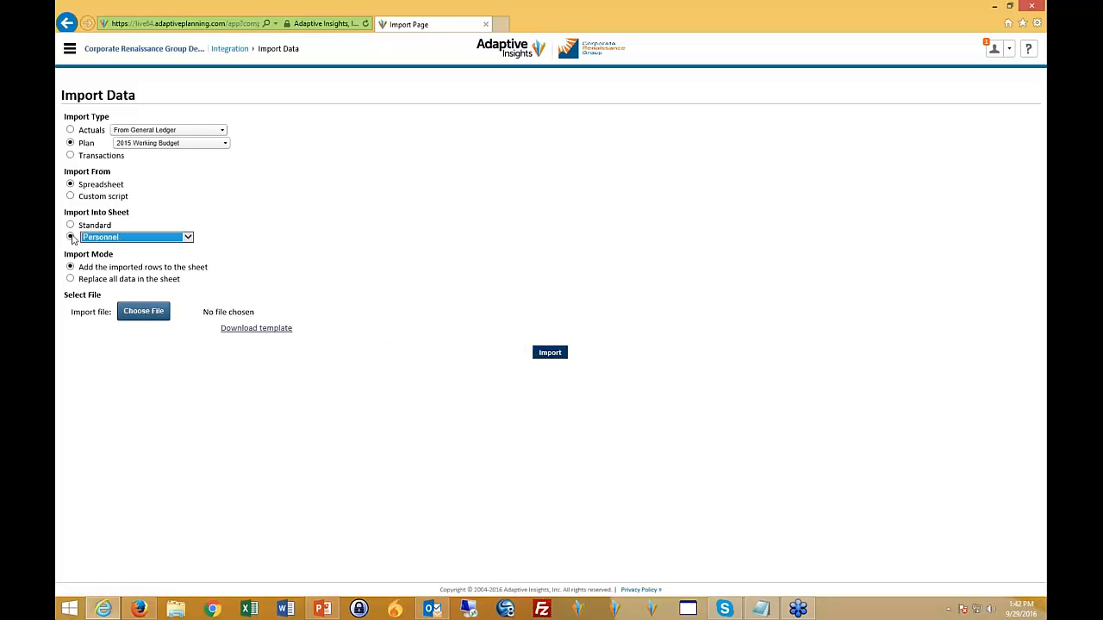
- Download the Personnel import template, open it in Excel with editing enabled, and show its Personnel worksheet
click(246, 330)
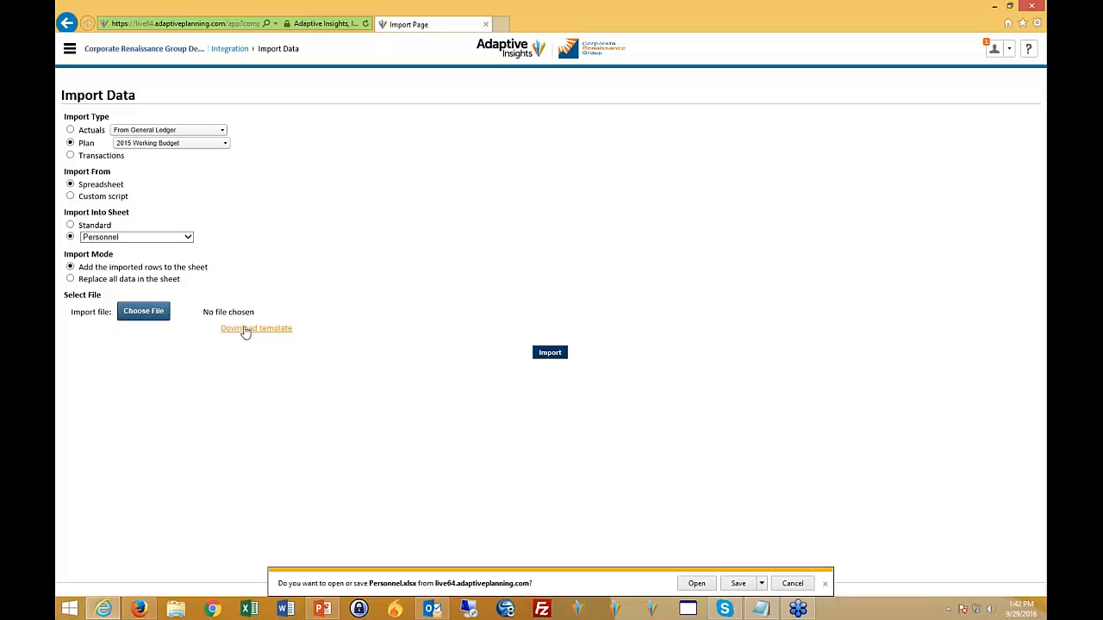
click(698, 584)
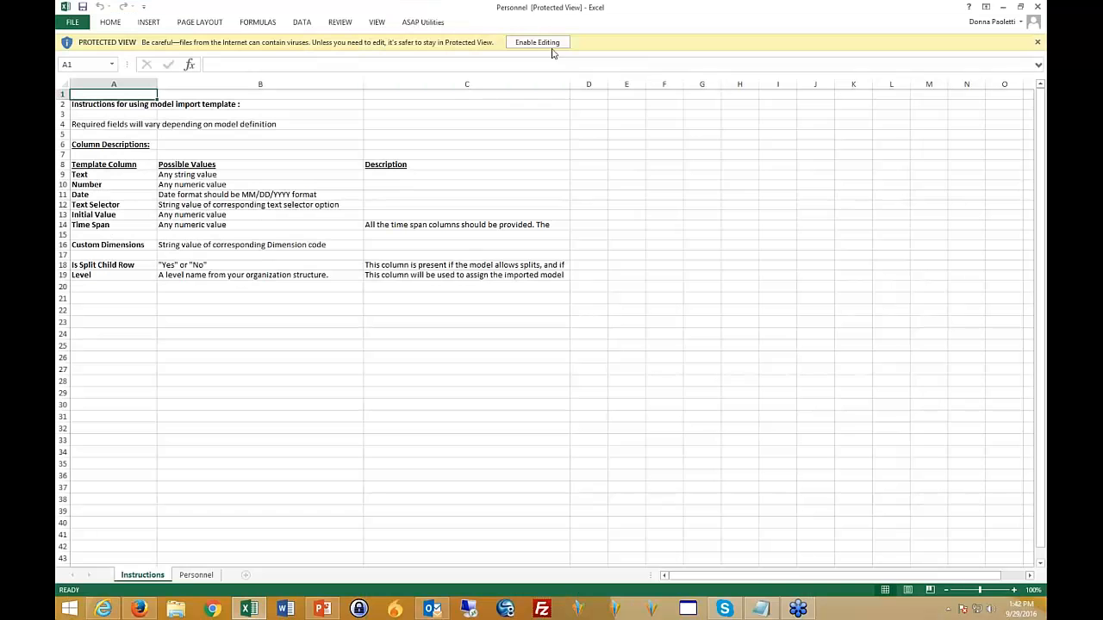
click(543, 45)
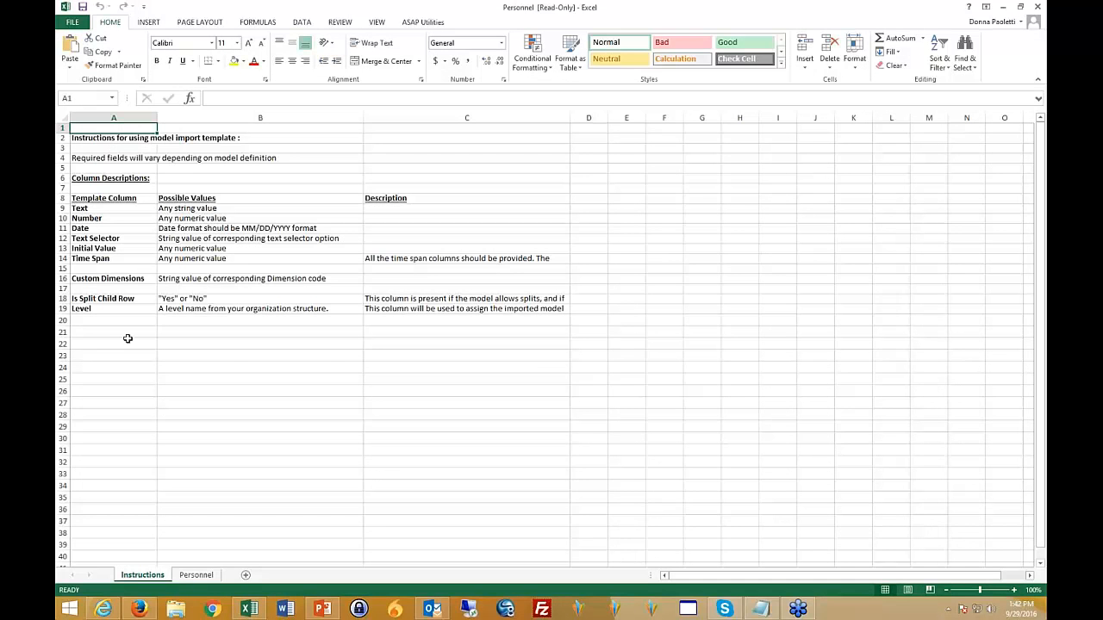
click(200, 578)
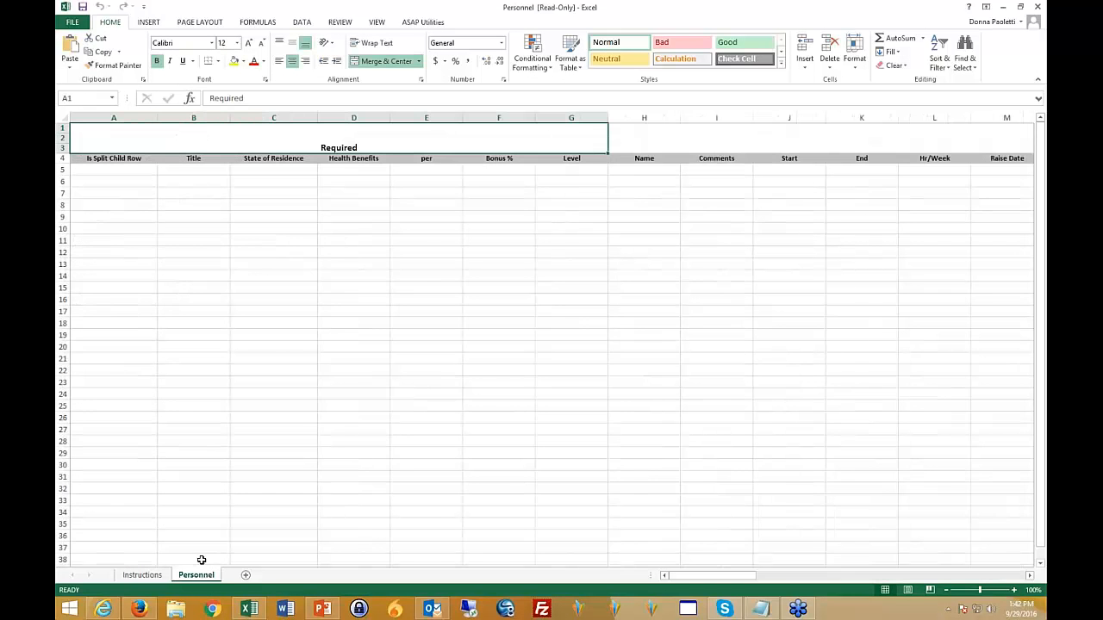
- Examine the Required column headers in row 4 of the Personnel template, from Is Split Child Row through Level
click(166, 184)
key(Up)
key(Up)
key(Left)
key(Up)
key(Down)
key(Right)
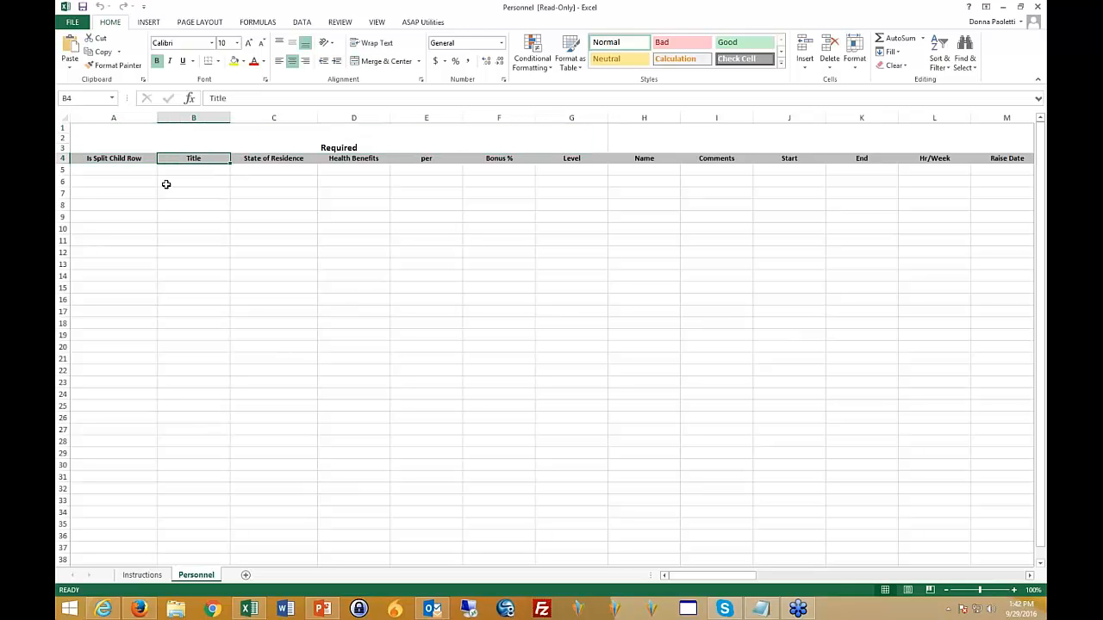
key(Left)
key(Right)
key(Right)
key(Right)
key(Left)
key(Right)
key(Right)
key(Right)
key(Right)
key(Right)
key(Right)
key(Right)
key(Left)
- Look through the remaining row 4 headers, including the Optional monthly columns up to Aug-2015
key(Left)
key(Left)
key(Left)
key(Left)
key(Left)
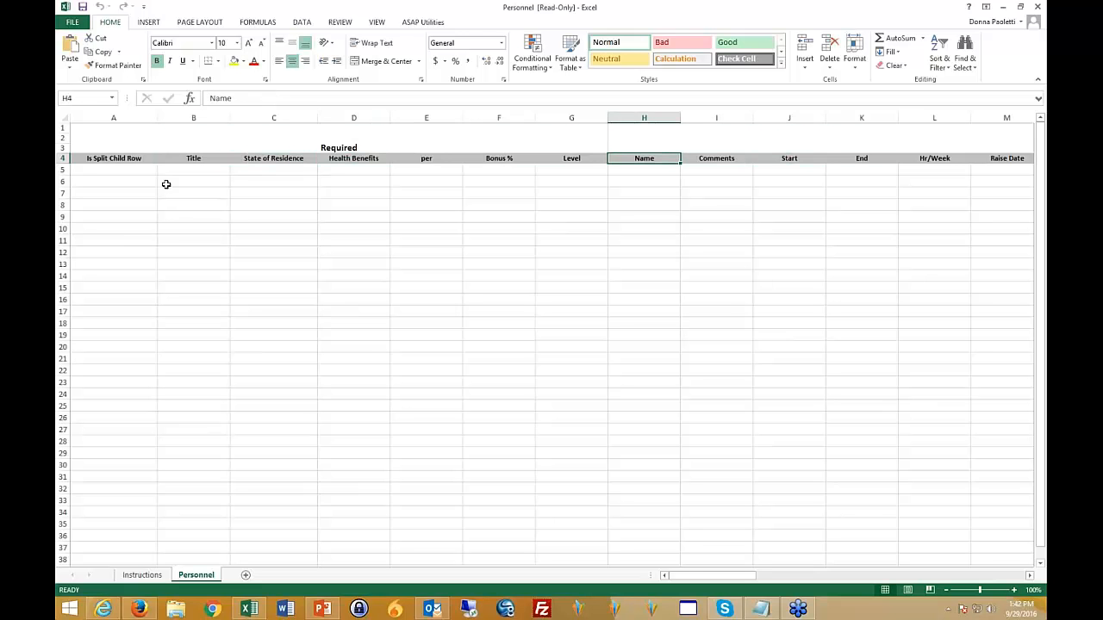
key(Left)
key(Right)
key(Right)
key(Right)
key(Right)
key(Right)
key(Right)
key(Right)
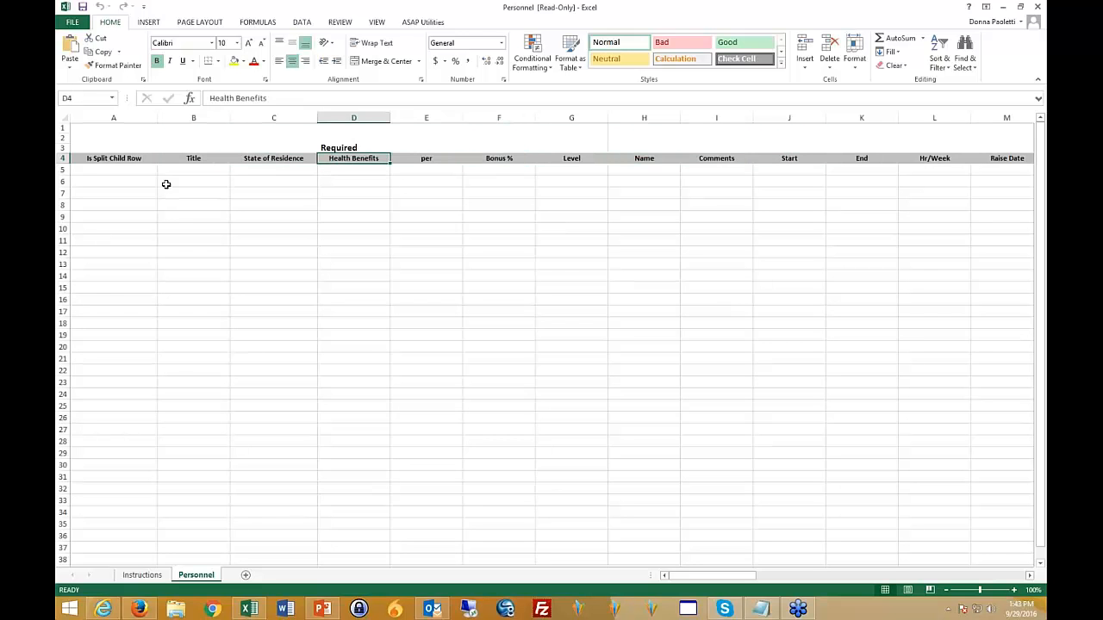
key(Right)
key(Right)
key(Right)
key(Right)
key(Right)
key(Right)
key(Right)
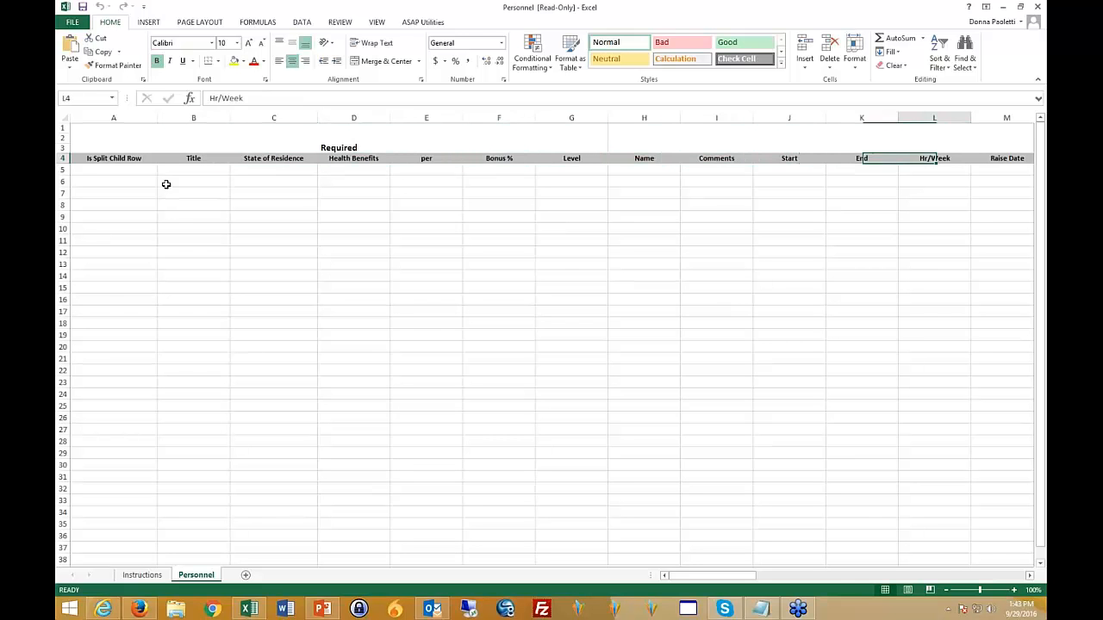
key(Right)
key(Right)
key(Right)
key(Right)
key(Right)
key(Right)
key(Right)
key(Right)
key(Right)
key(Right)
key(Right)
key(Right)
key(Right)
key(Right)
key(Right)
key(Right)
key(Right)
key(Right)
key(Right)
key(Right)
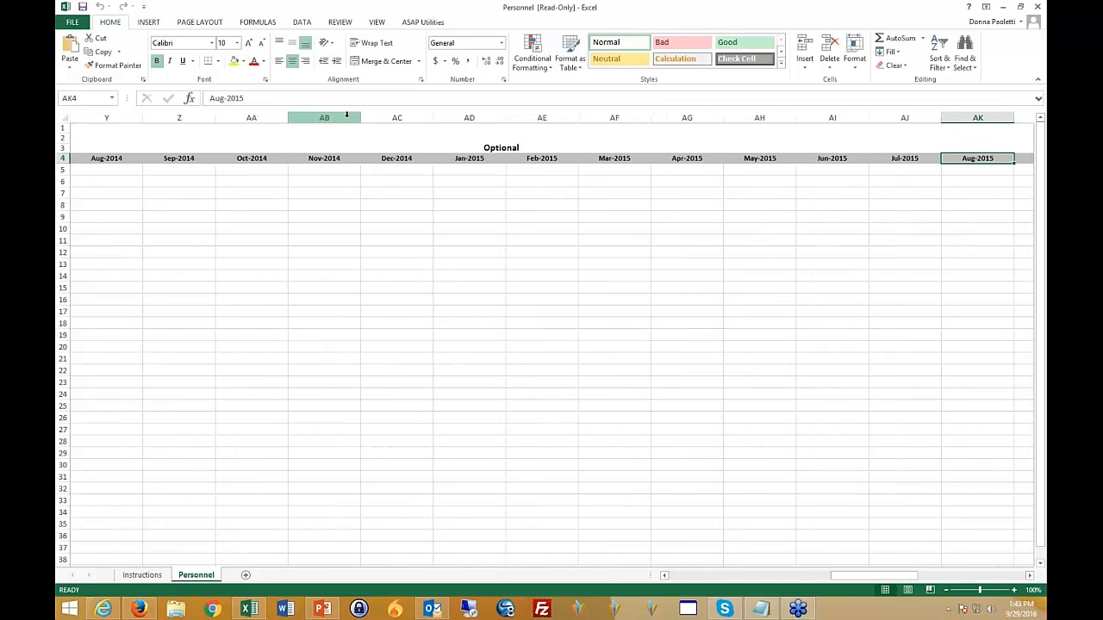
- Inspect the blank entry cells under the Dec-2014 and Jan-2015 columns of the template
drag(399, 158, 504, 216)
click(463, 180)
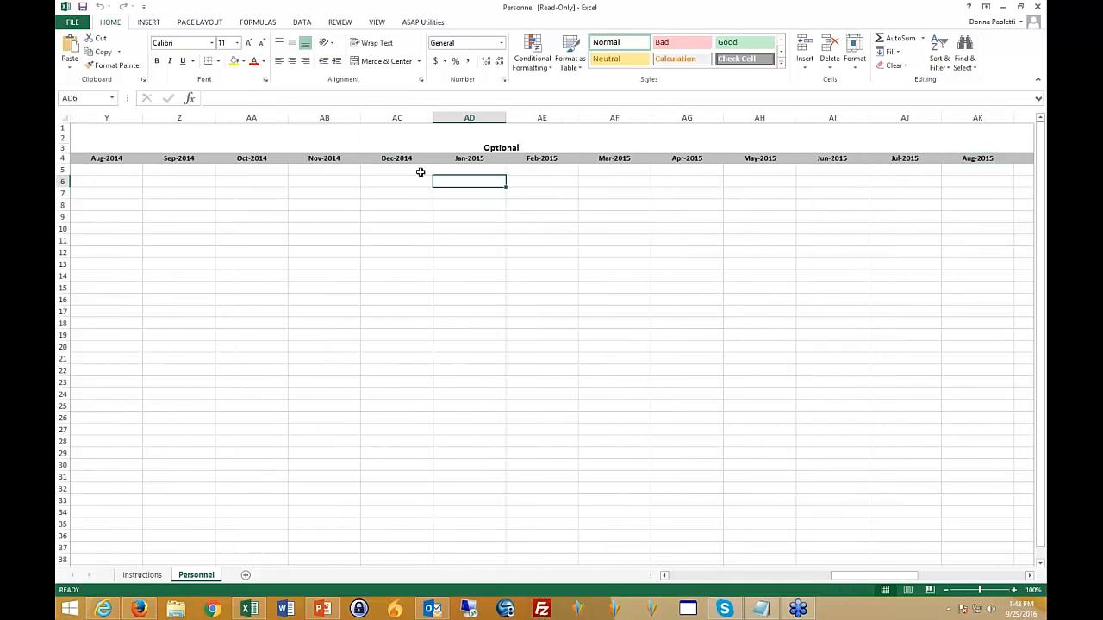
click(387, 171)
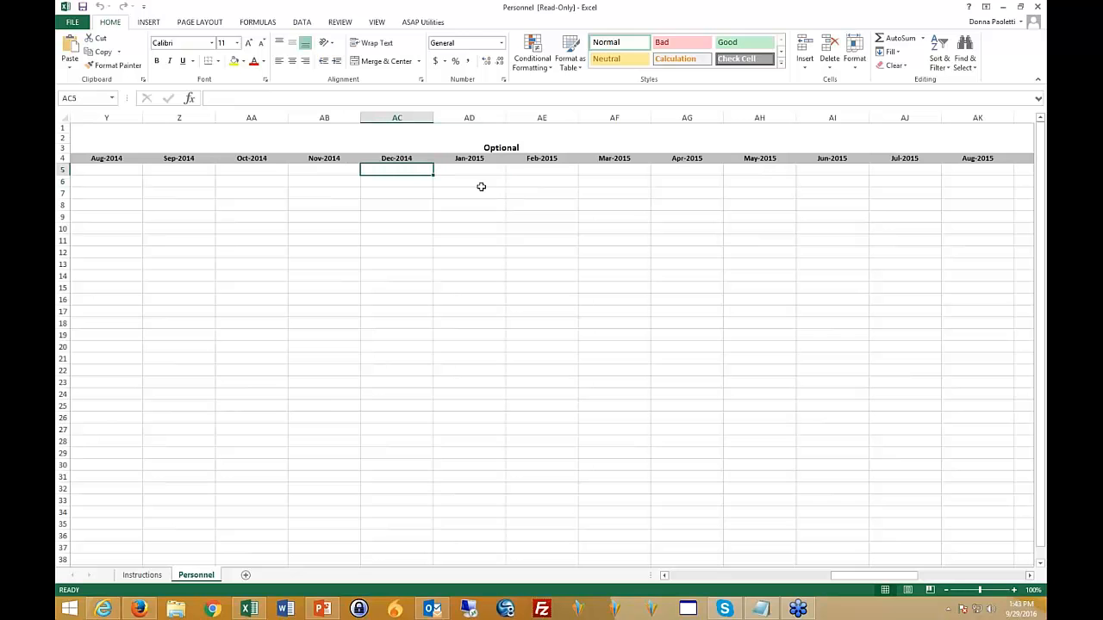
click(411, 191)
drag(393, 205, 399, 232)
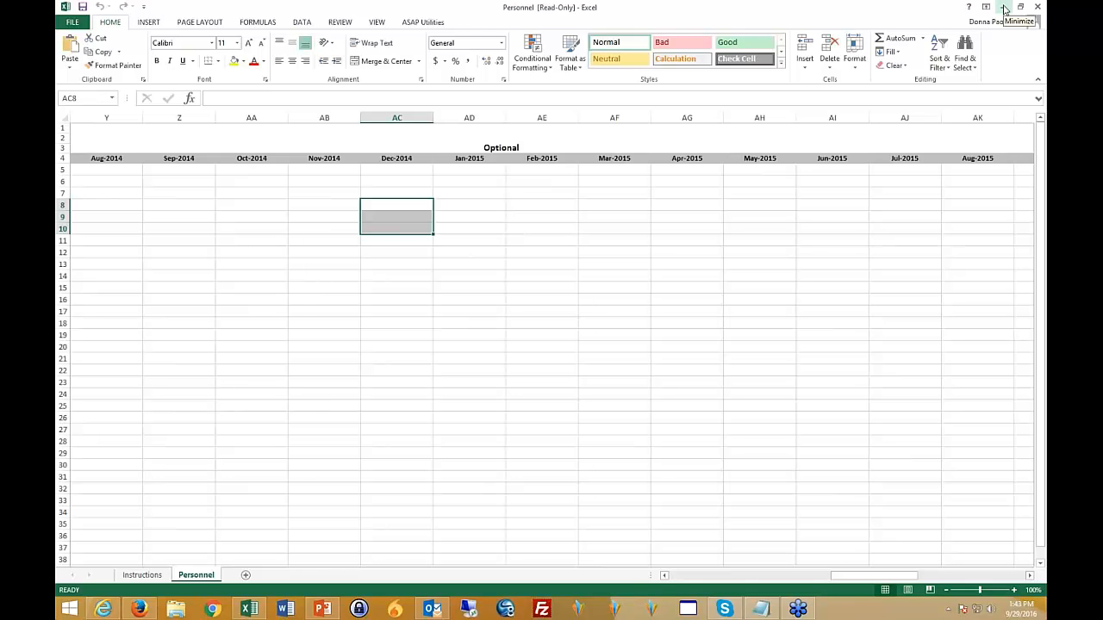
- Go back to the template's first column and close the workbook to return to the Import Data page
click(422, 210)
key(Left)
key(Left)
key(Left)
key(Left)
key(Left)
key(Left)
key(Left)
key(Left)
key(Left)
key(Left)
key(Left)
key(Left)
key(Left)
key(Left)
key(Left)
key(Left)
key(Left)
key(Left)
key(Left)
key(Left)
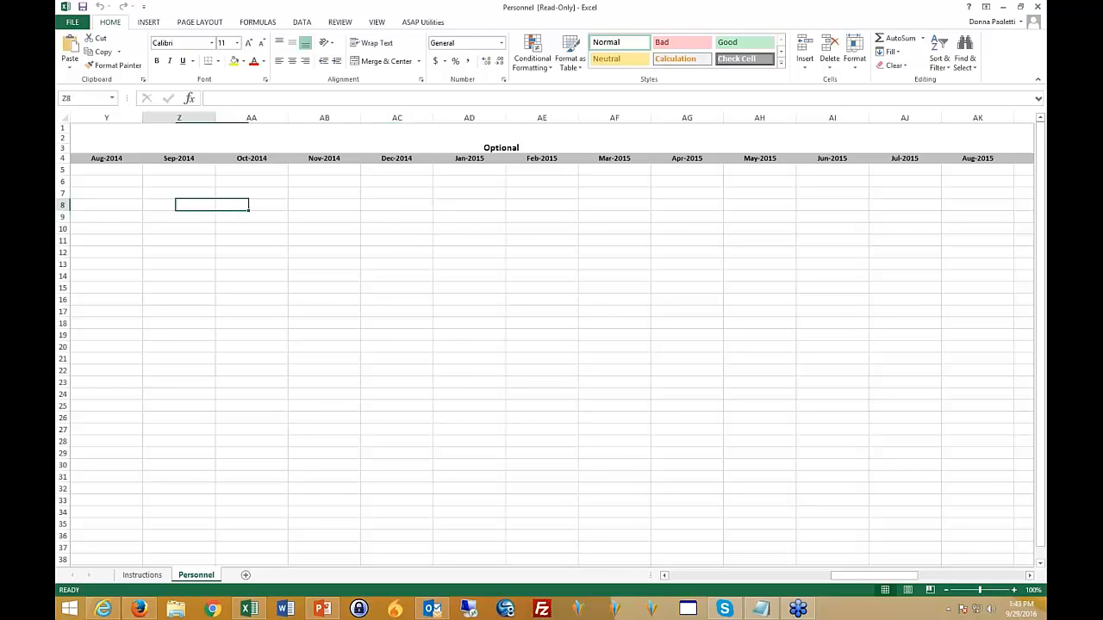
key(Left)
key(Left)
key(Left)
key(Left)
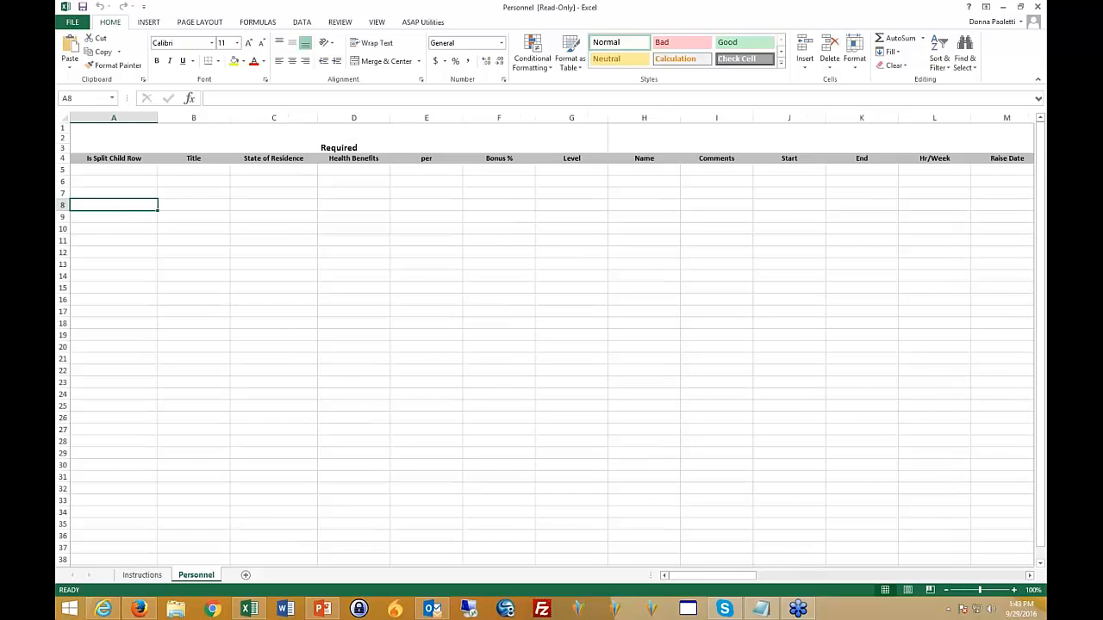
click(1038, 8)
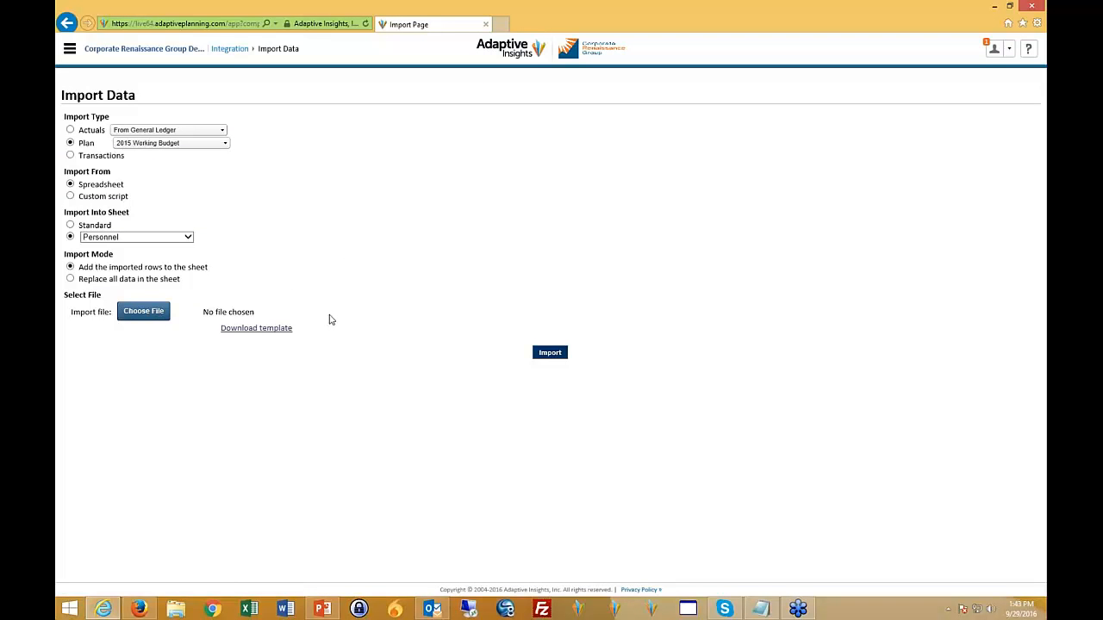
- Visit the Administration page and open the Expenses sheet in the 2015 Working Budget version
click(71, 52)
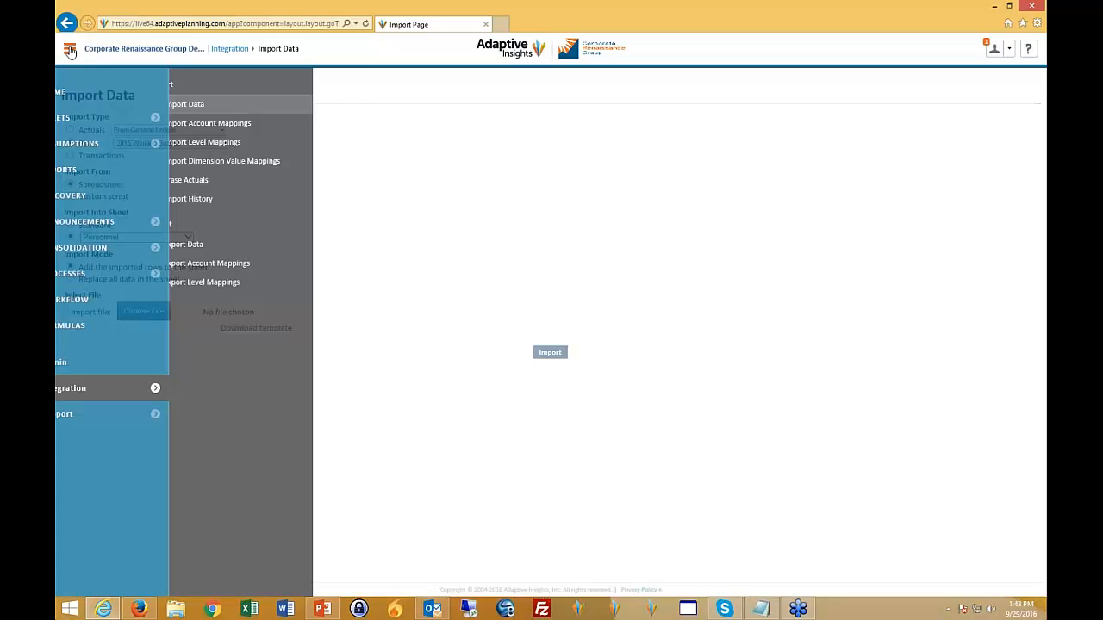
click(85, 362)
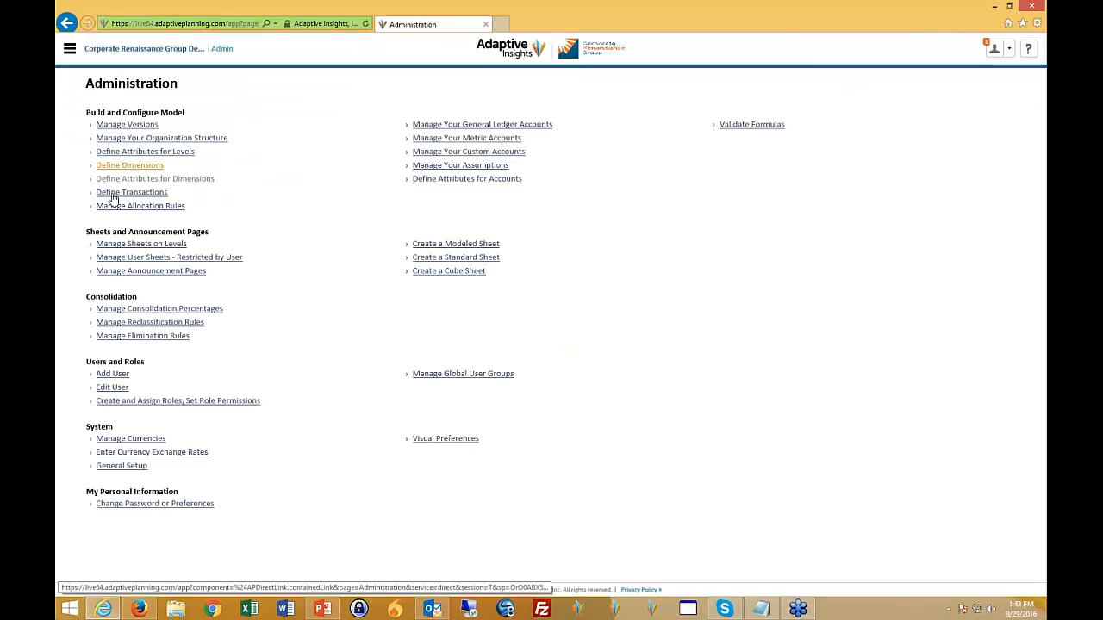
click(70, 48)
click(178, 120)
click(256, 144)
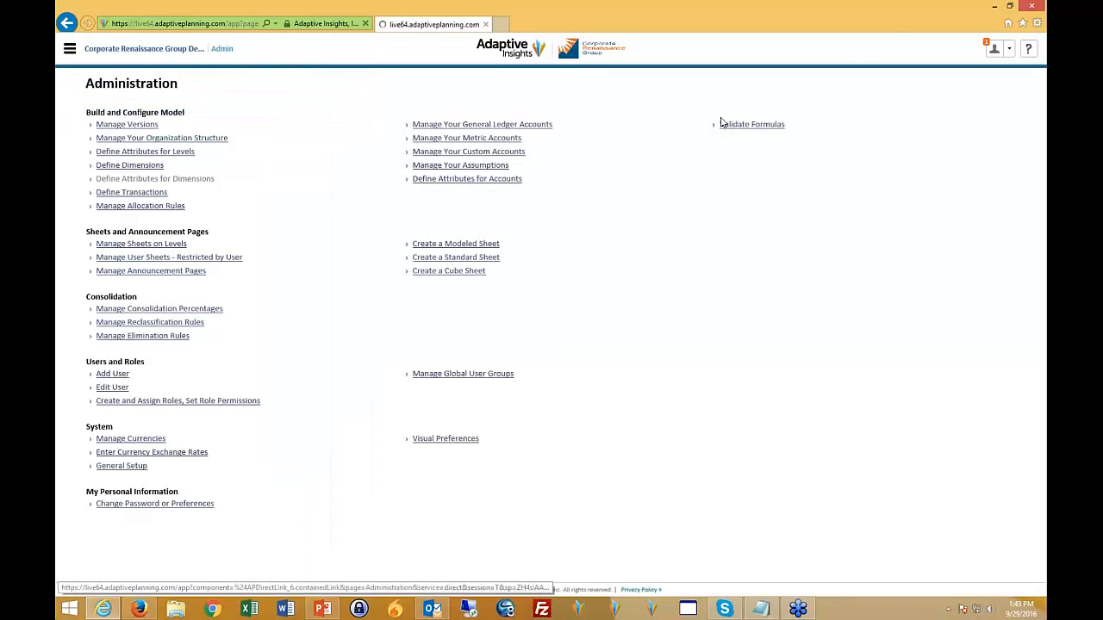
click(913, 48)
click(922, 167)
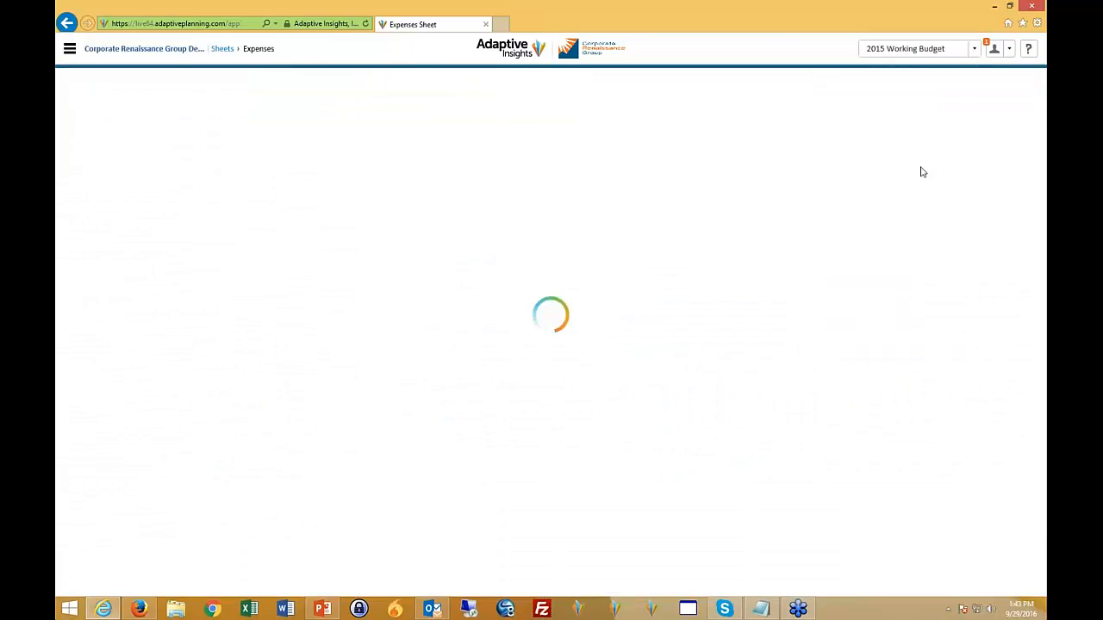
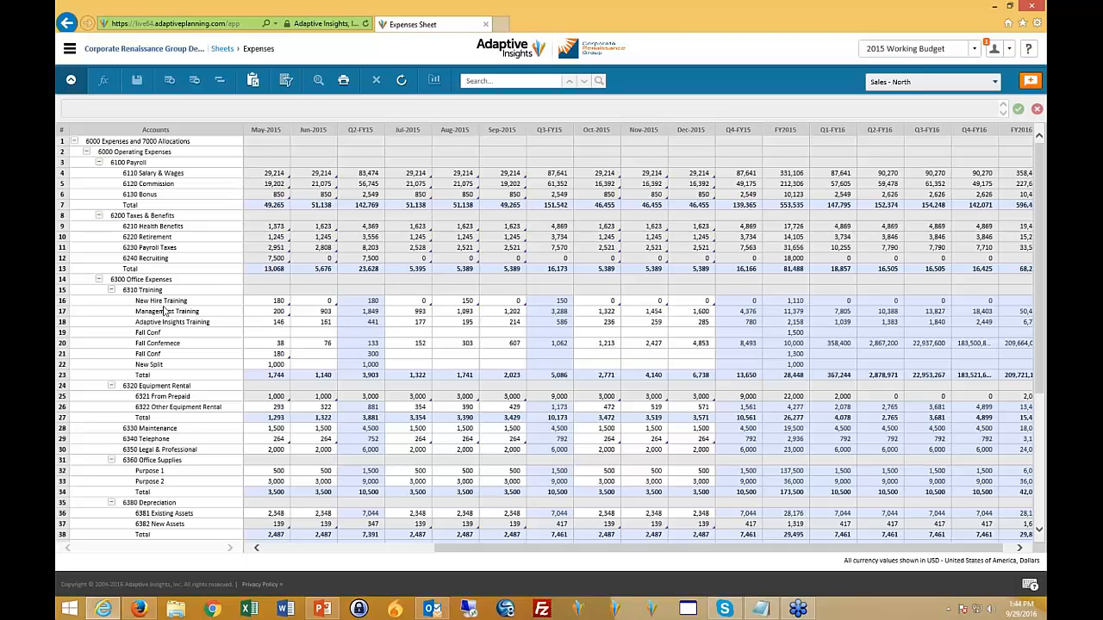
- Show the formula behind the May-2015 Management Training value and open the Reports page
click(280, 312)
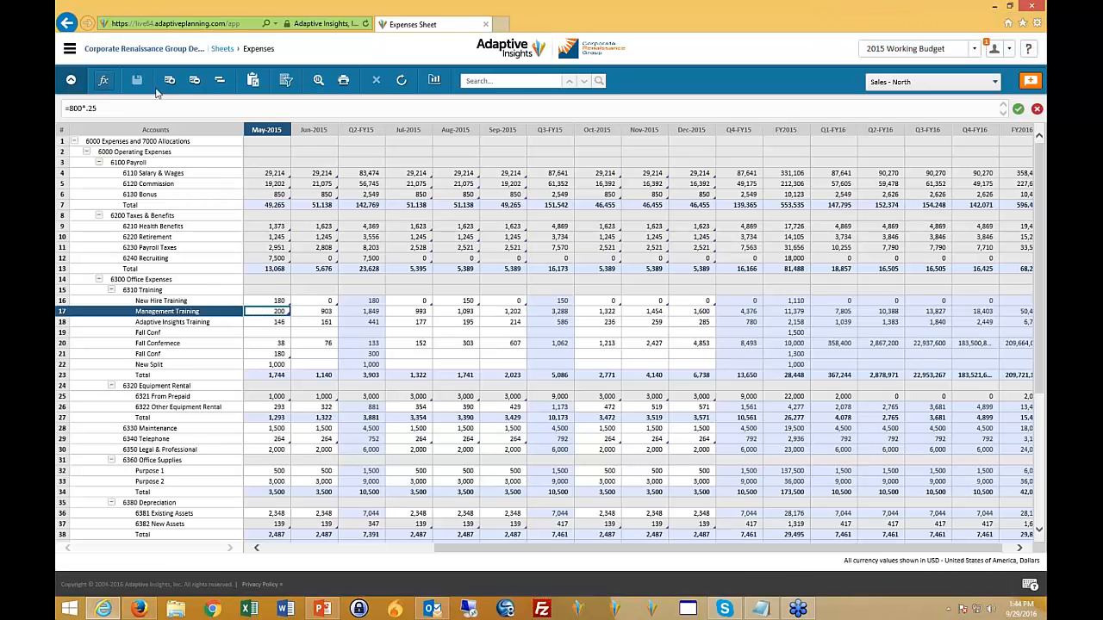
click(69, 51)
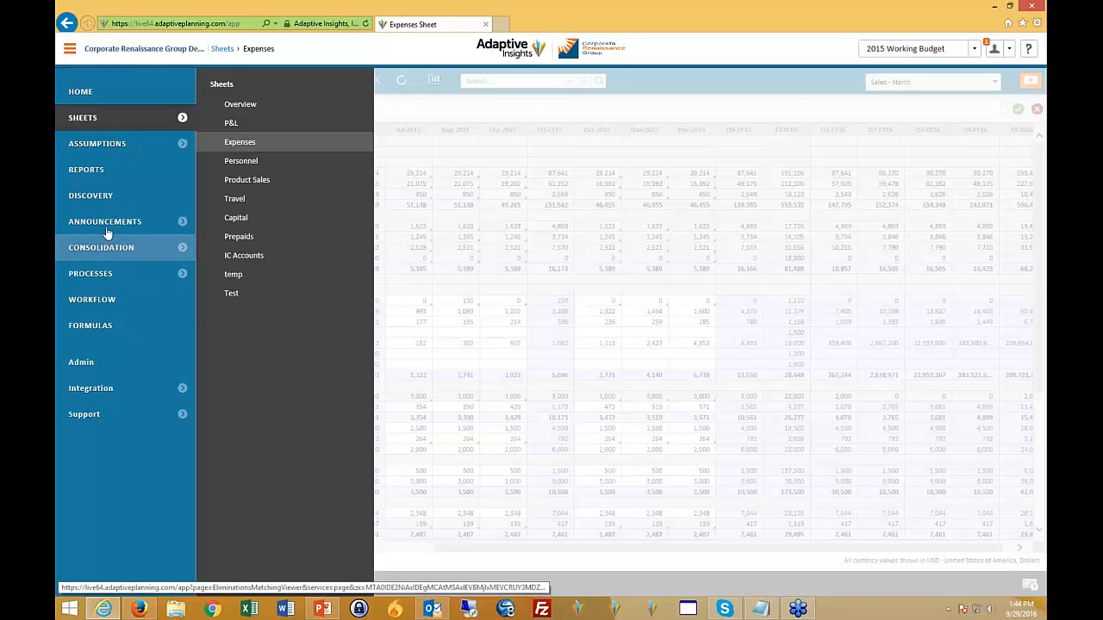
click(84, 172)
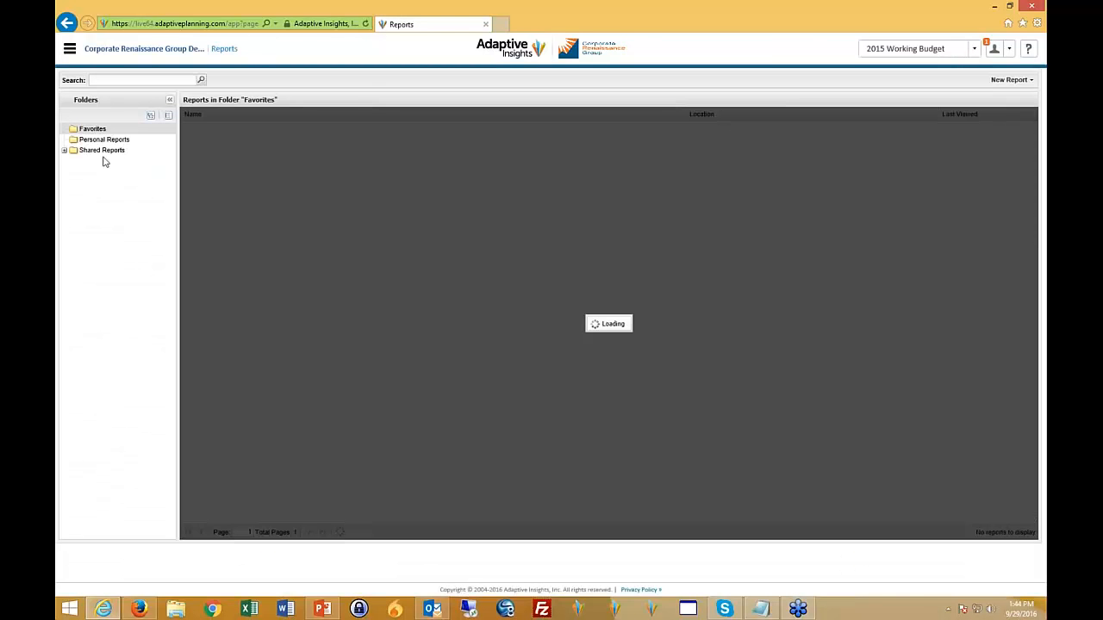
- Open the Expense Variance Analysis - Prior Year Actual vs Current Budget report from the Variance Analysis folder in Shared Reports
click(83, 151)
click(64, 152)
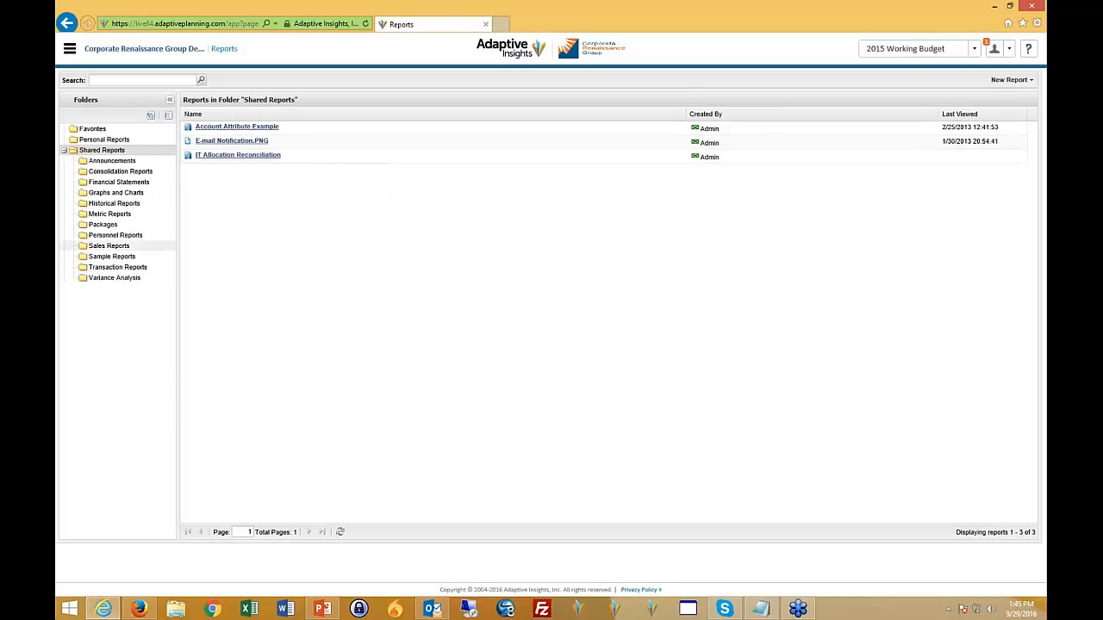
click(121, 278)
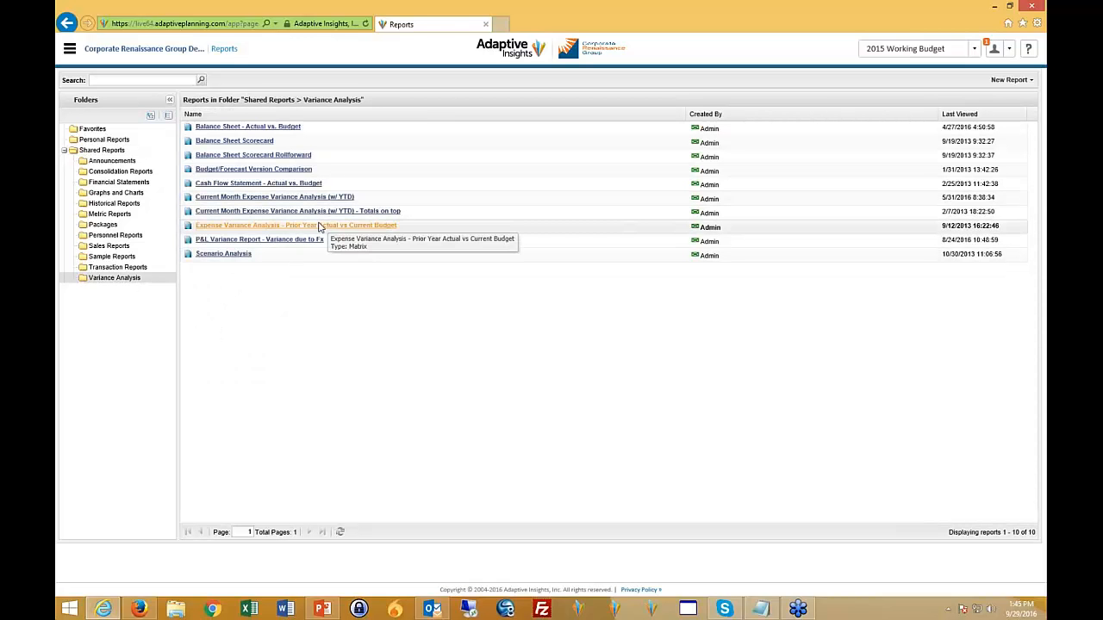
click(326, 225)
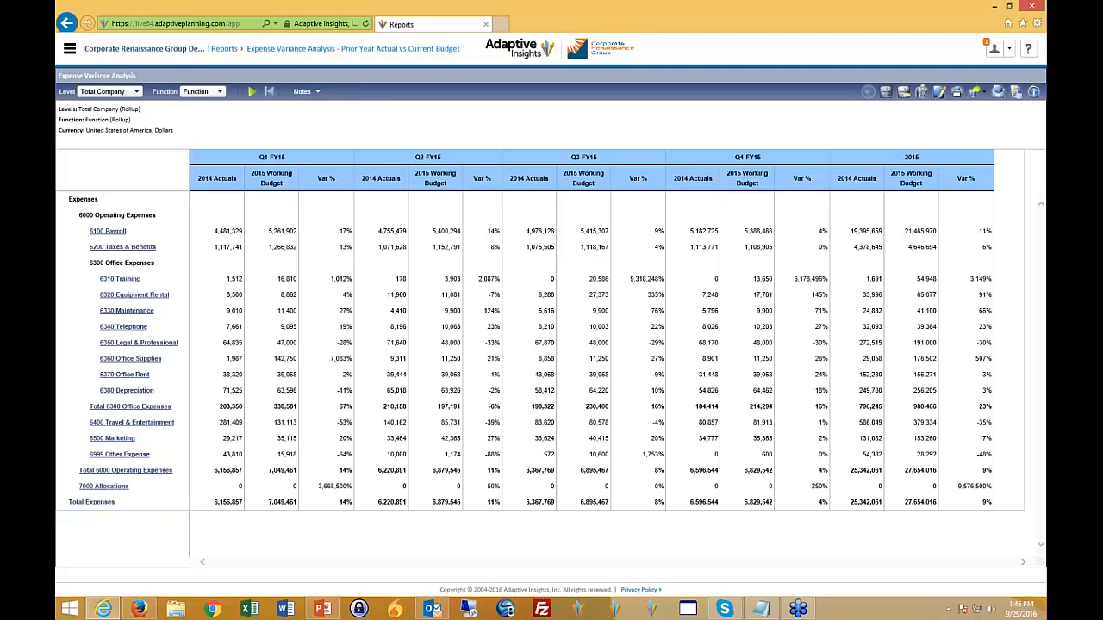
- Rerun the expense variance report for the Sales - North level
click(136, 91)
click(138, 154)
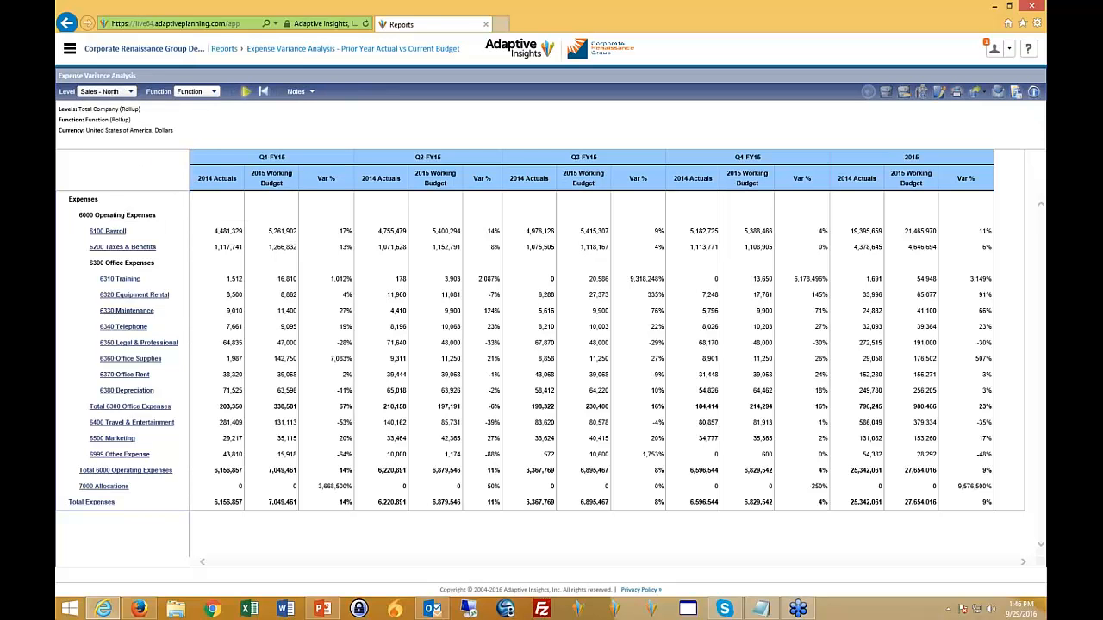
click(246, 93)
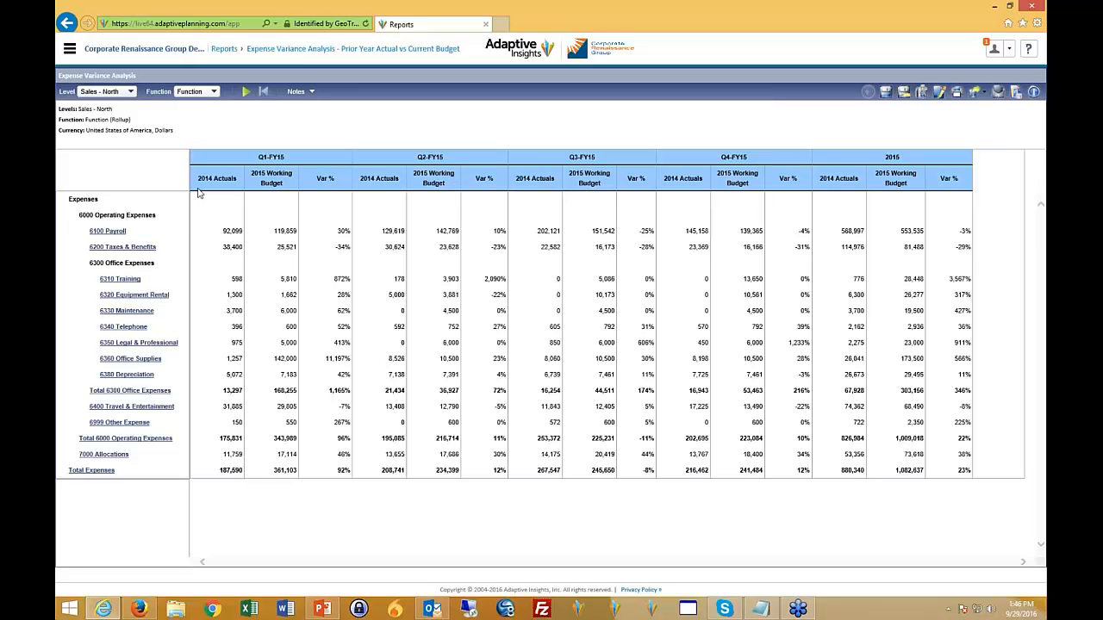
- Return to the Reports page and start a new Matrix report
click(70, 48)
click(105, 171)
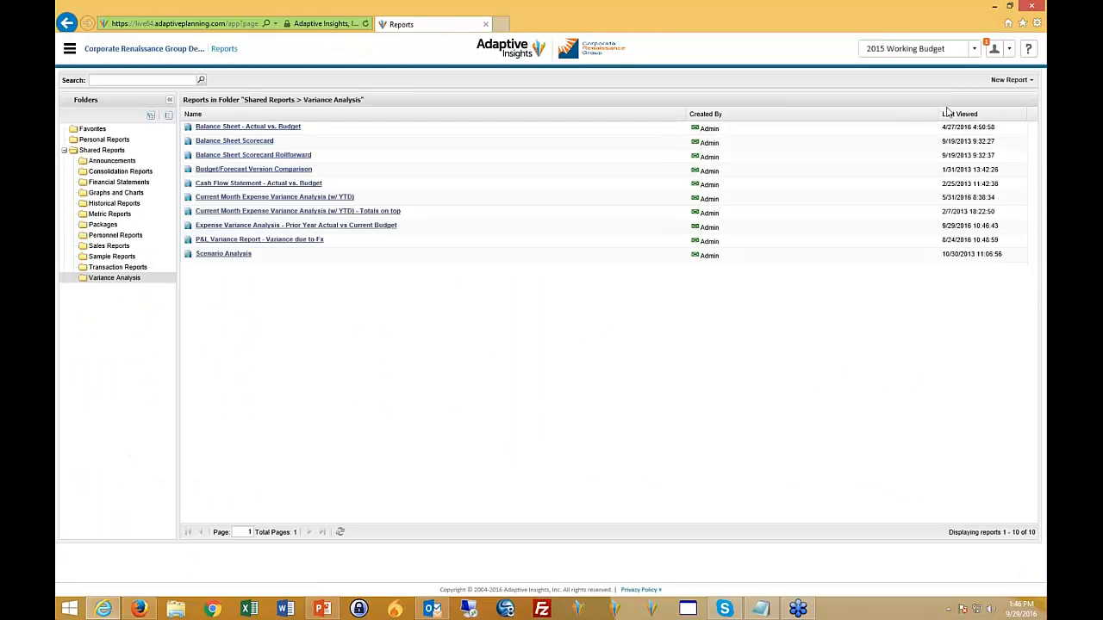
click(1008, 79)
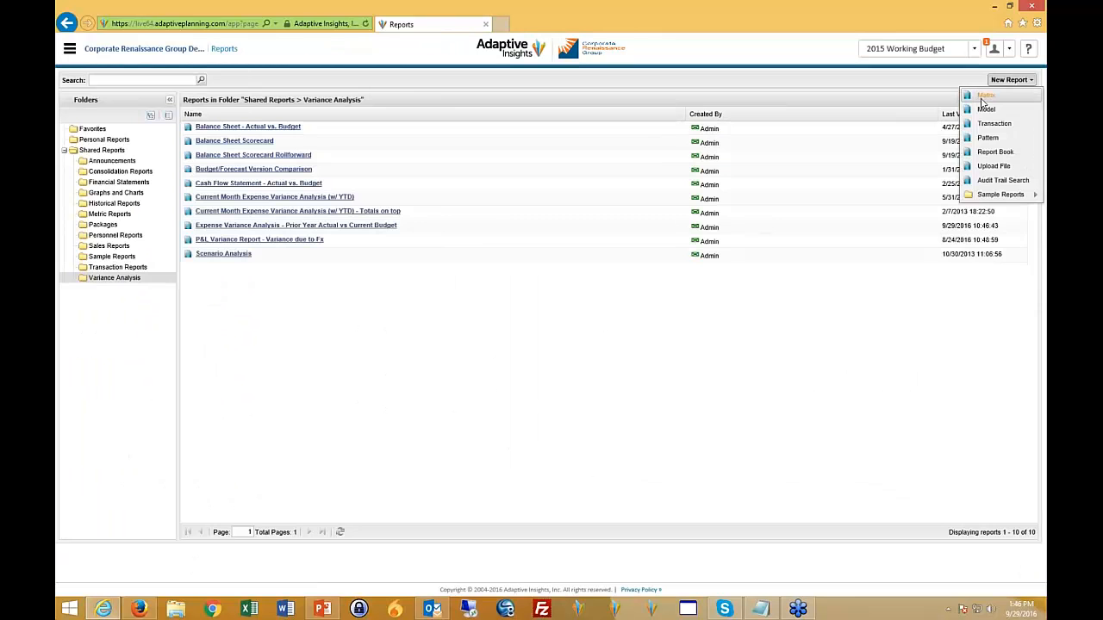
click(984, 97)
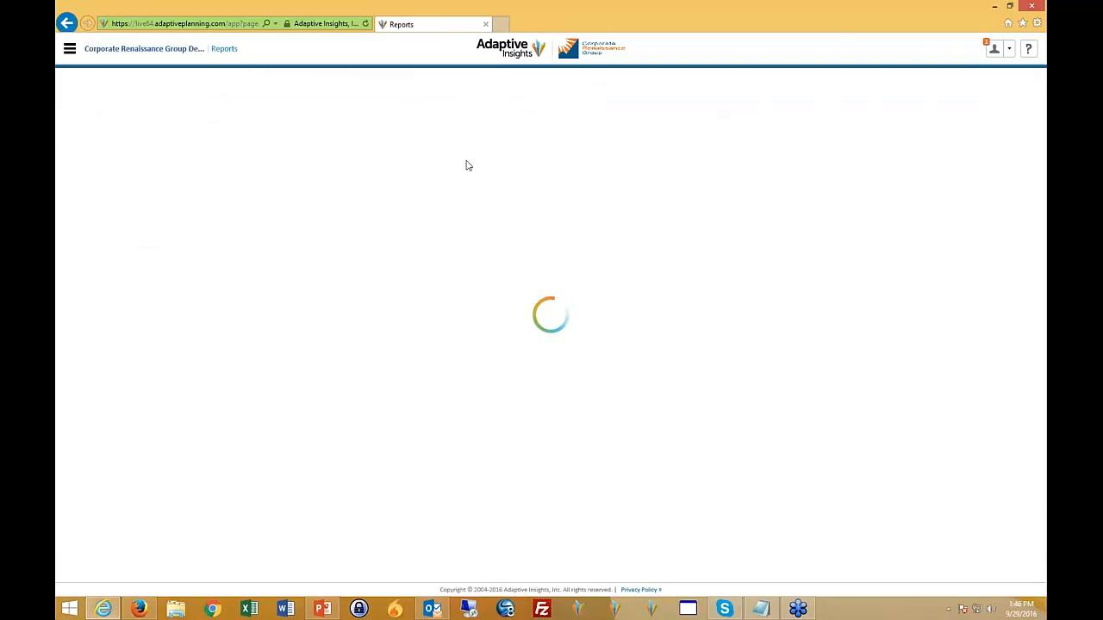
- Add the GL account 6000 Operating Expenses, found within 6000 Expenses and 7000 Allocations, to the report rows
click(106, 132)
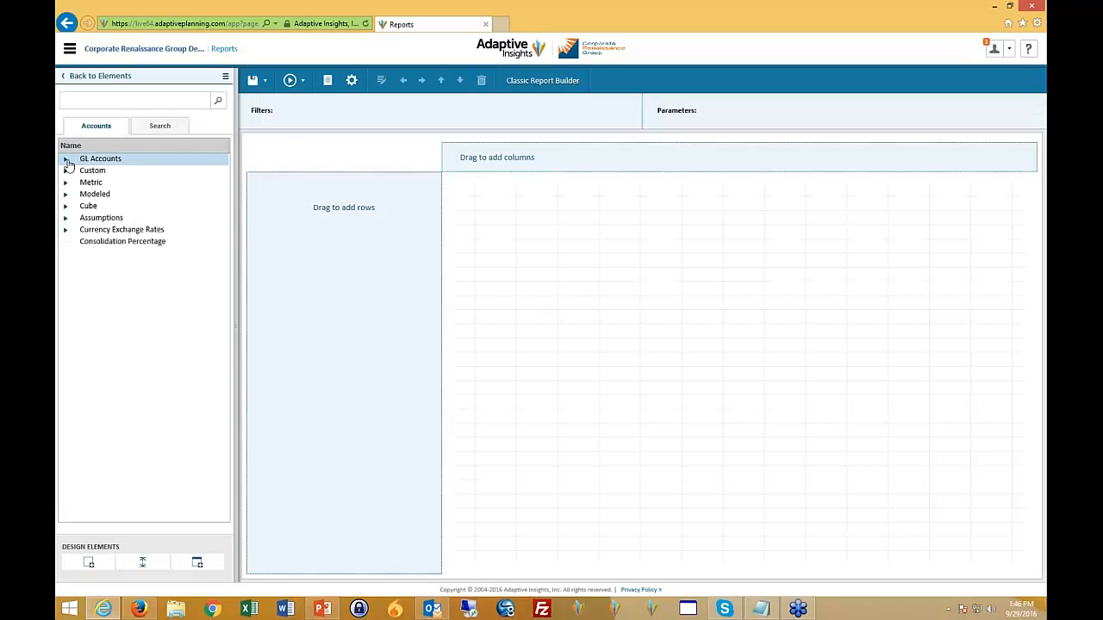
click(67, 160)
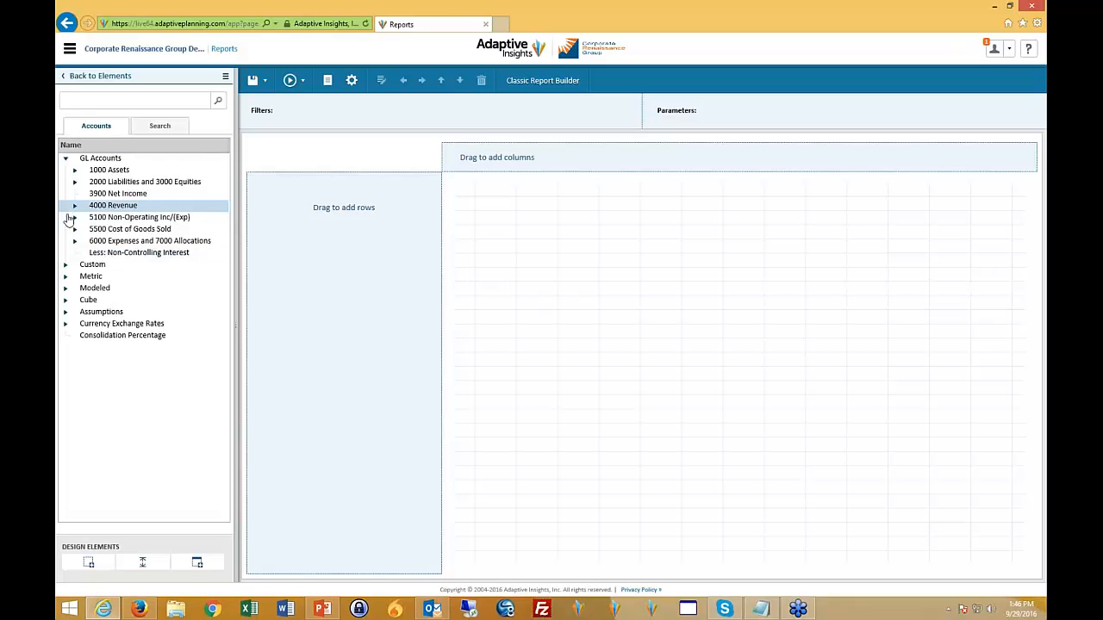
click(75, 241)
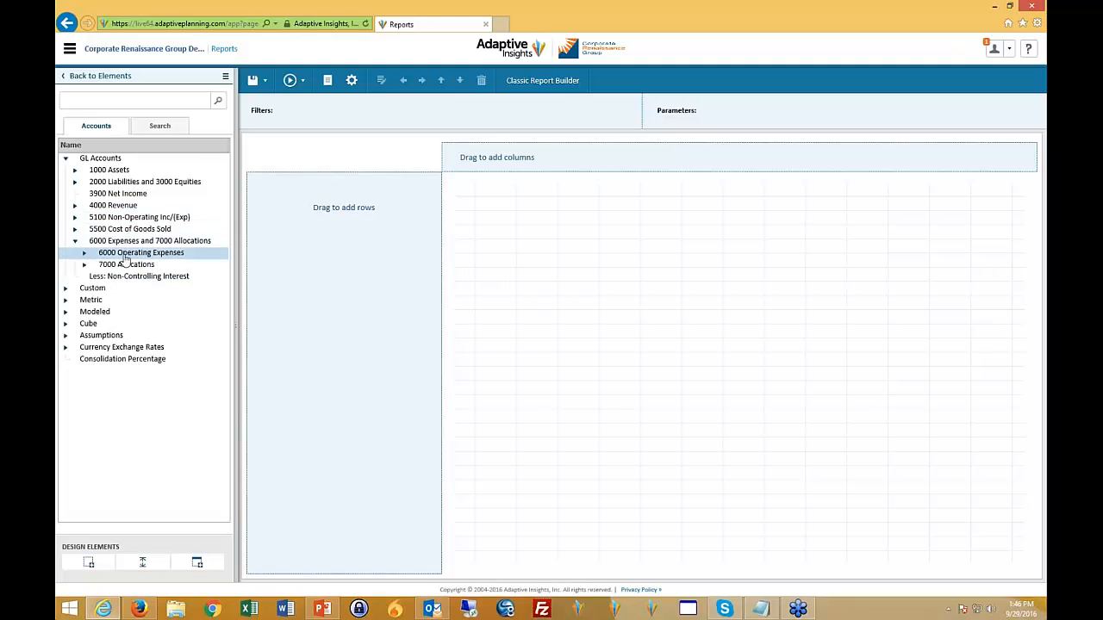
click(84, 253)
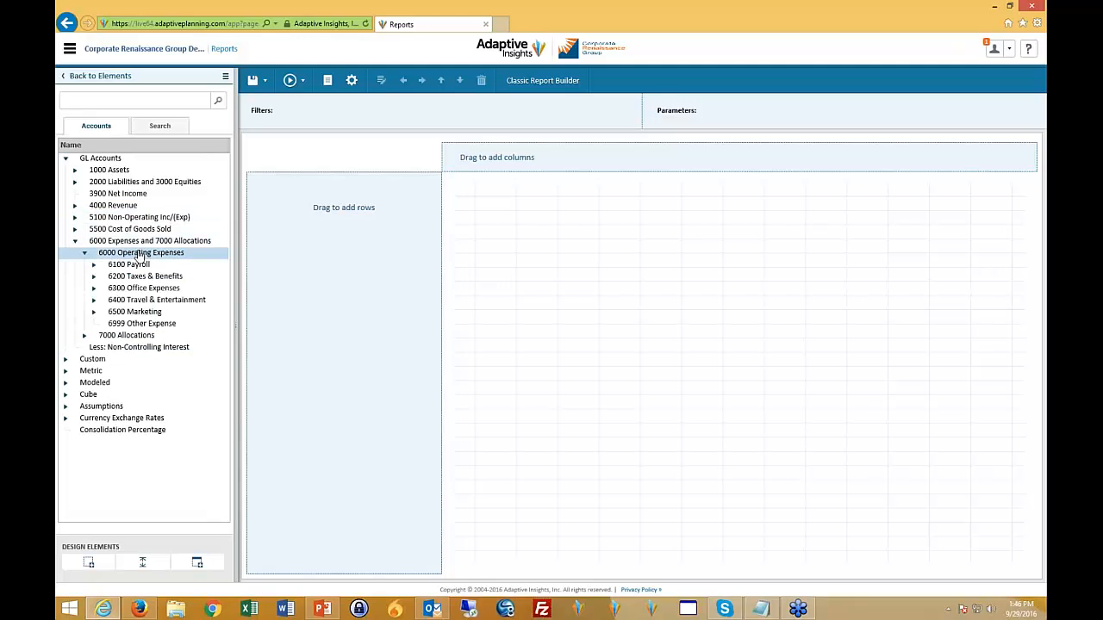
drag(141, 253, 305, 215)
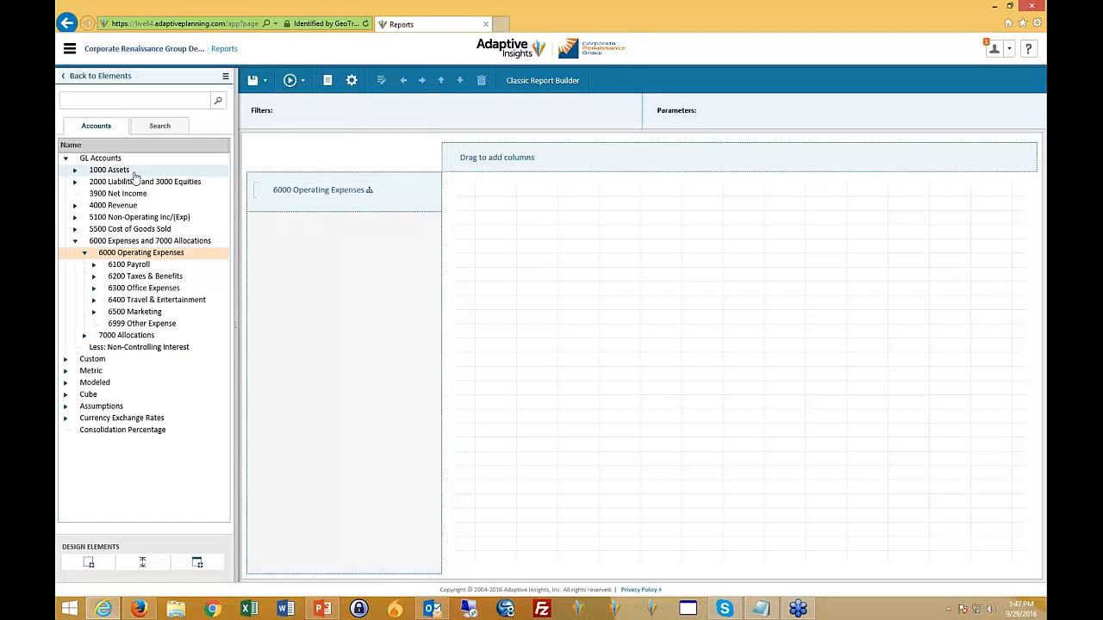
- Add the FY-2016 time element to the report columns
click(89, 75)
click(81, 144)
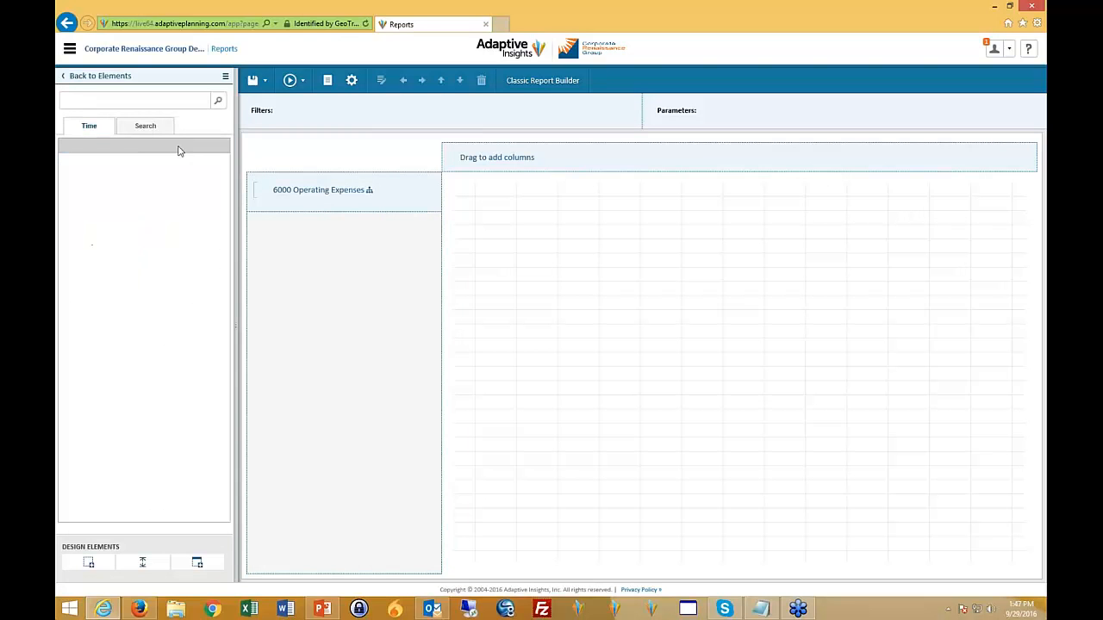
drag(135, 239, 505, 160)
- Add the Total Company organization level to the rows as the parent of 6000 Operating Expenses
click(113, 77)
click(107, 160)
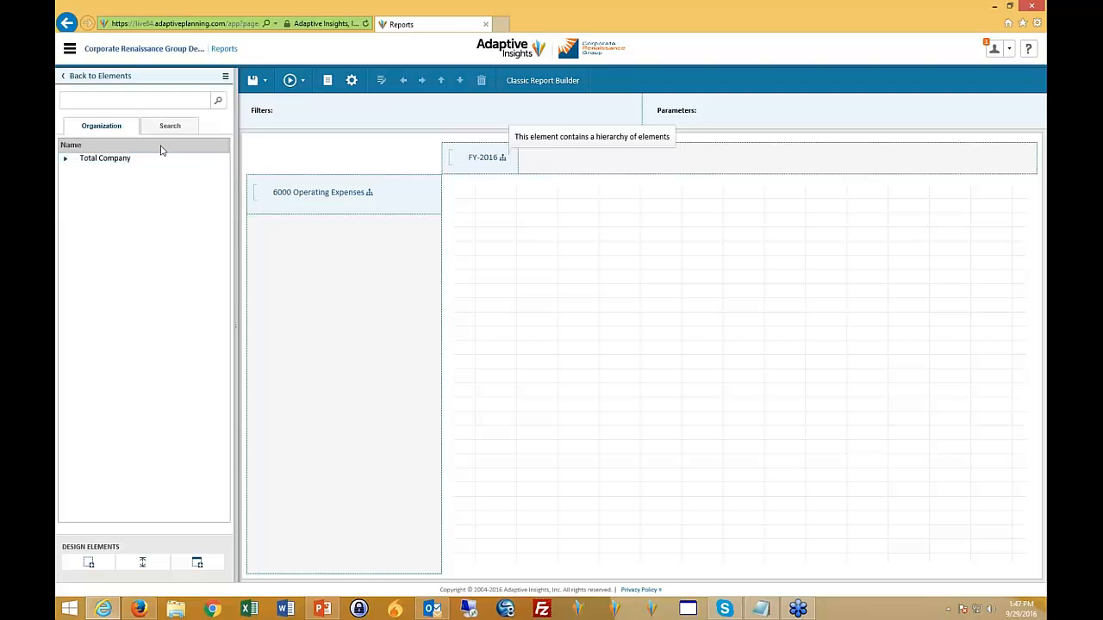
drag(110, 164, 244, 213)
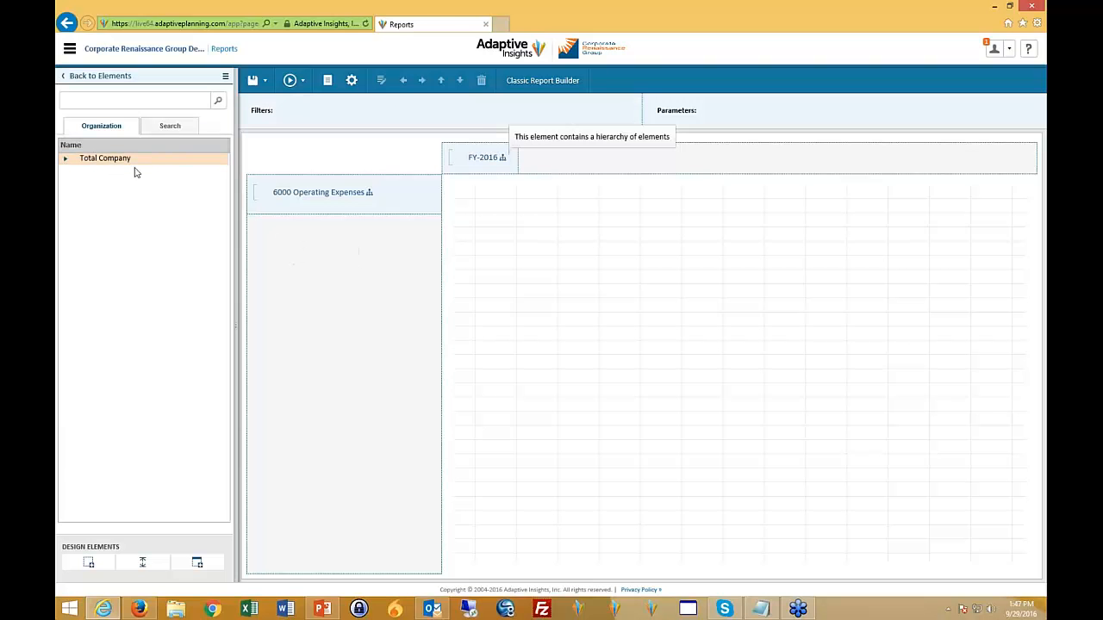
drag(306, 198, 310, 198)
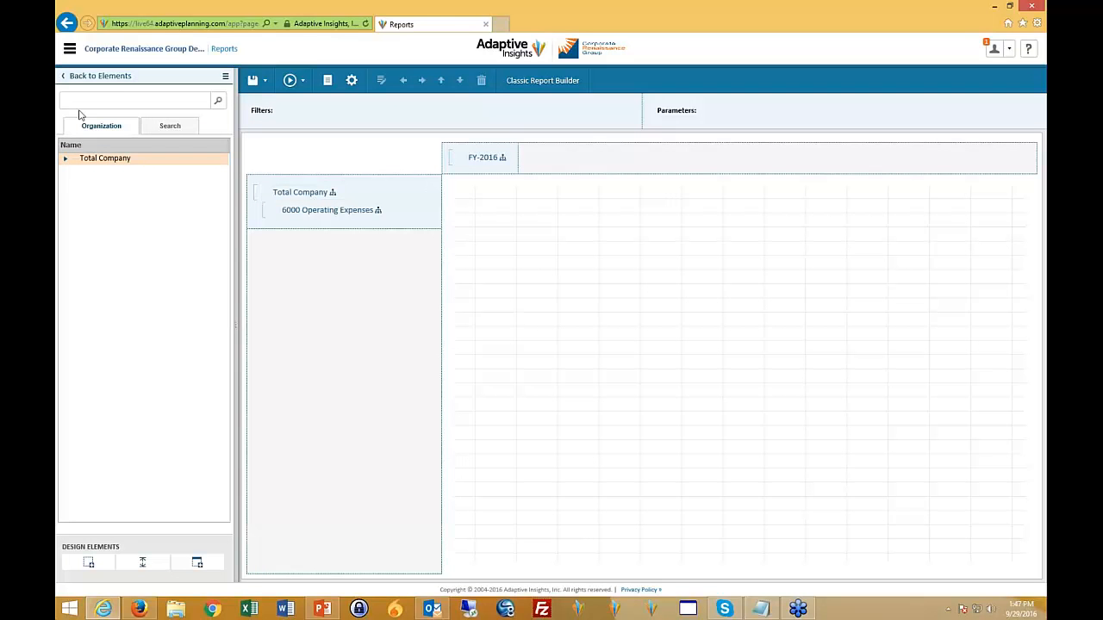
- Browse the available dimensions and expand the Contract Management values
click(101, 78)
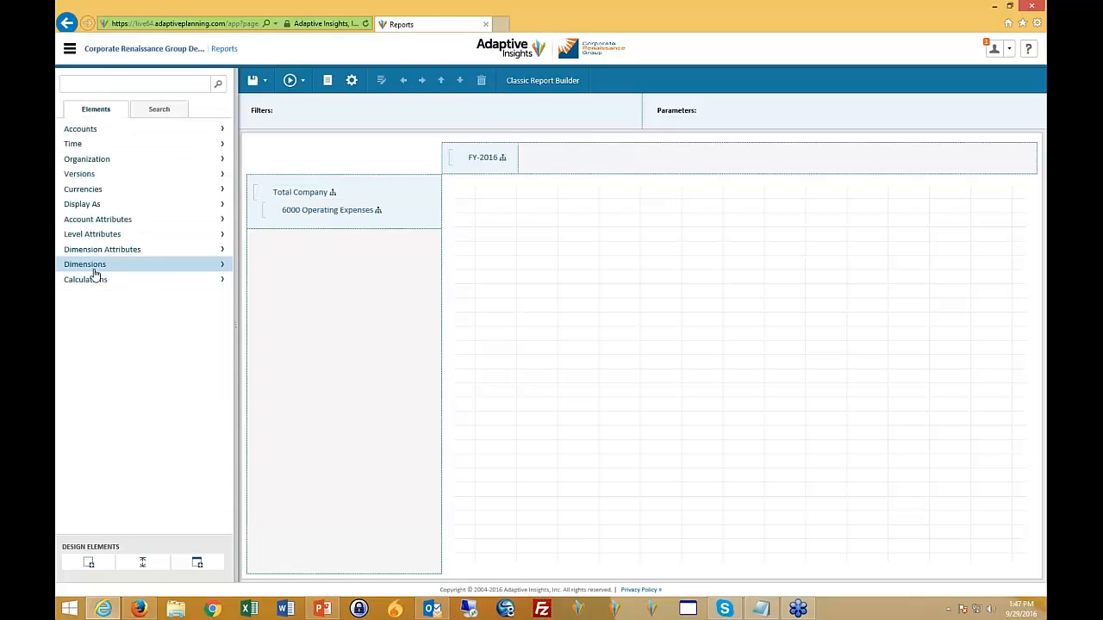
click(223, 269)
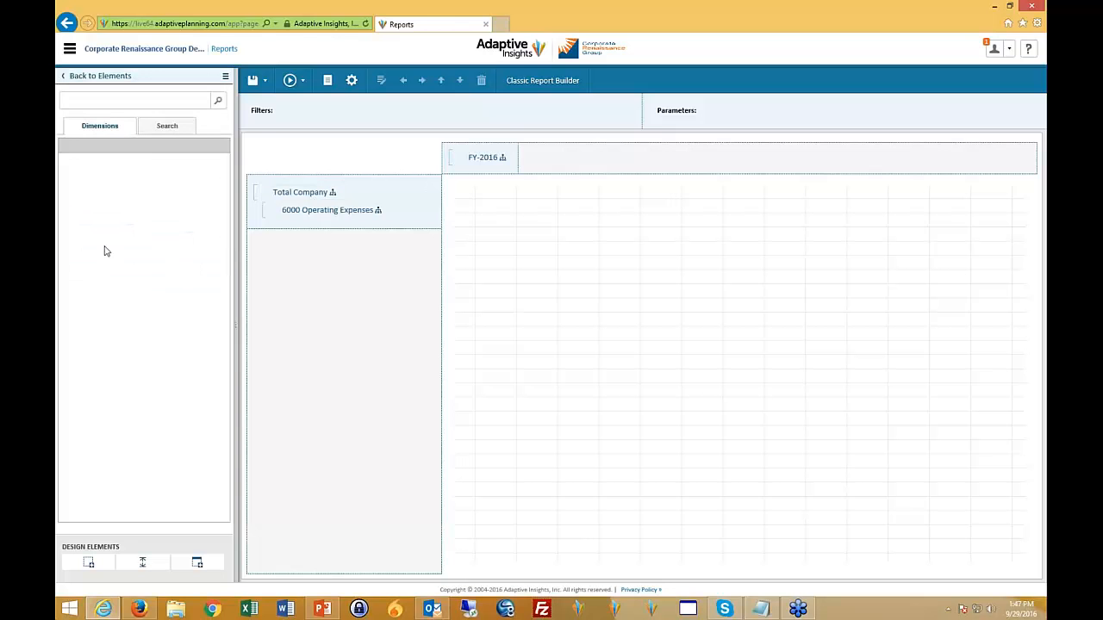
drag(68, 160, 69, 165)
click(66, 158)
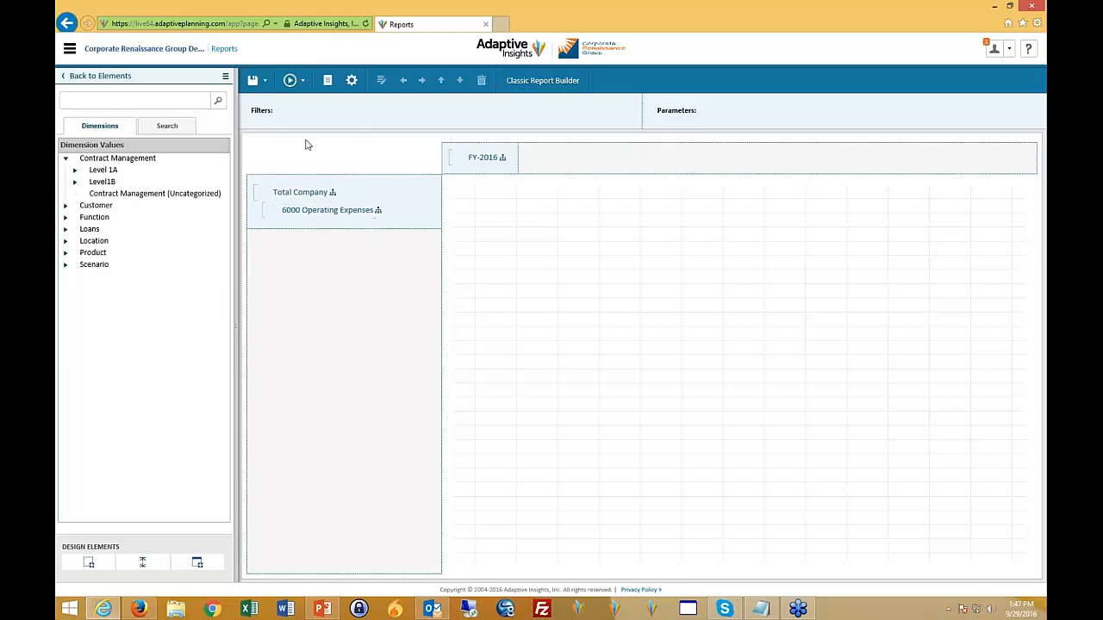
- Run the matrix report as HTML in a new window
click(302, 81)
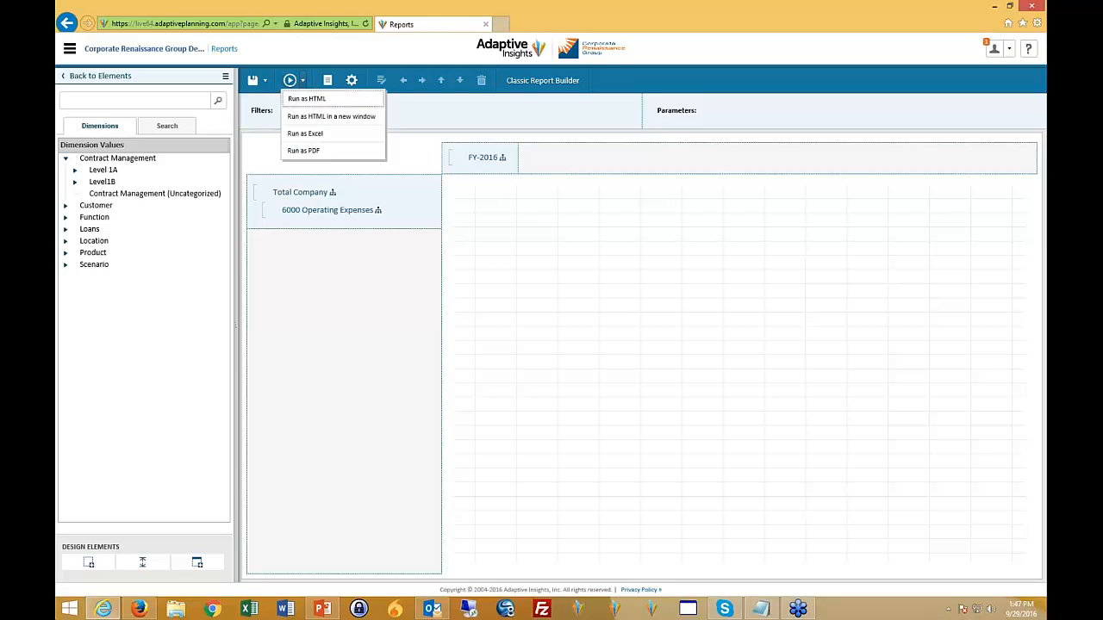
click(359, 118)
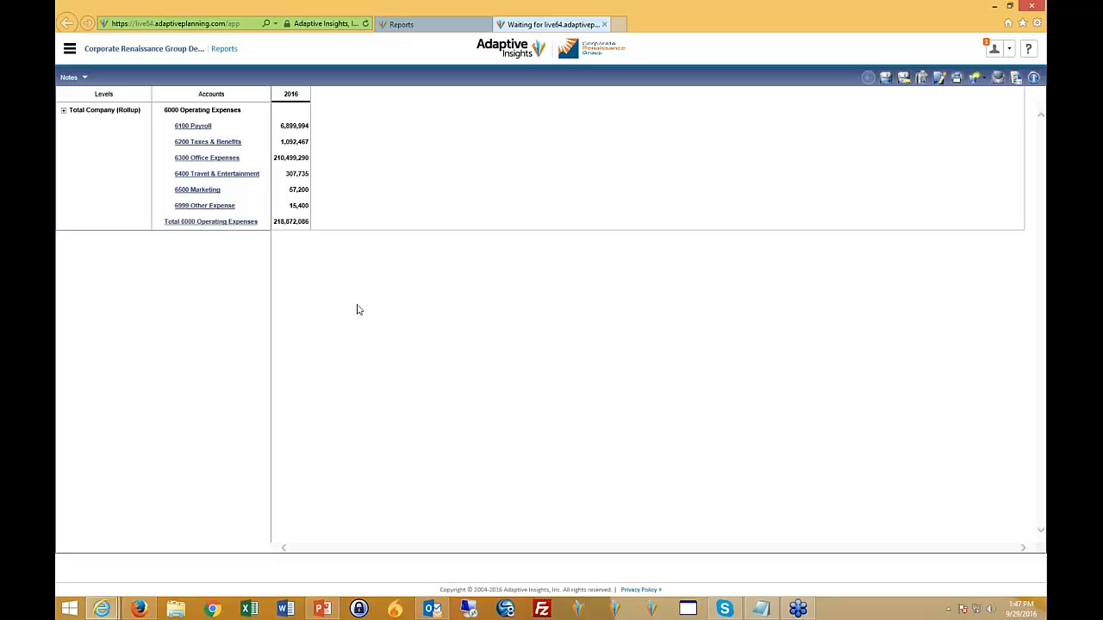
- Explore the 2016 value for 6100 Payroll, view the Total Company level details from there, and close the pop-up window
click(203, 130)
click(293, 128)
right_click(293, 127)
click(503, 161)
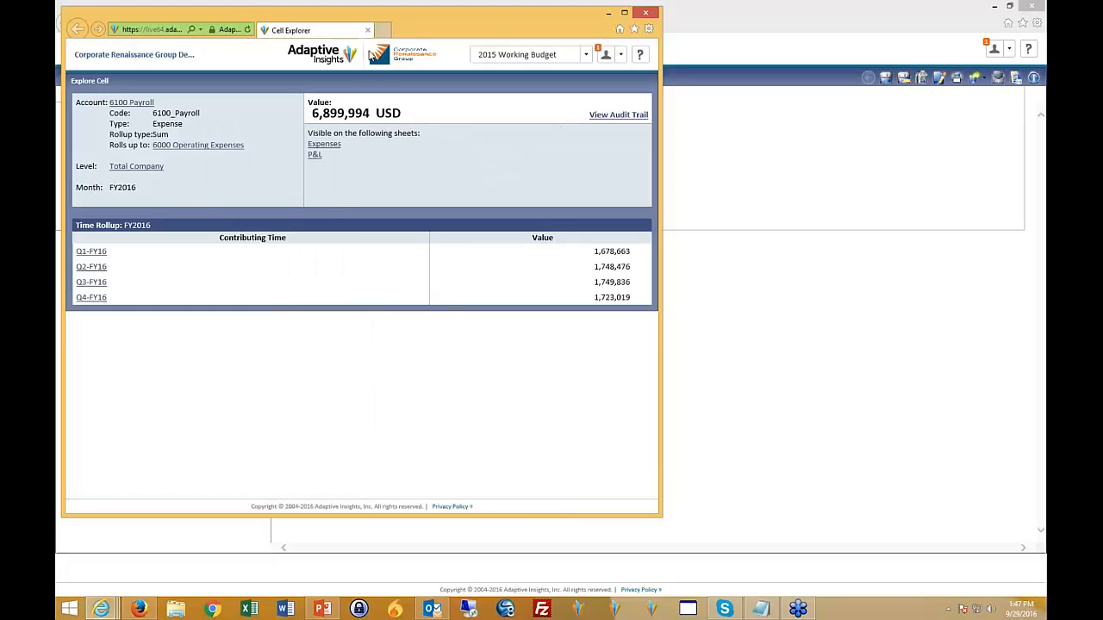
drag(435, 17, 704, 63)
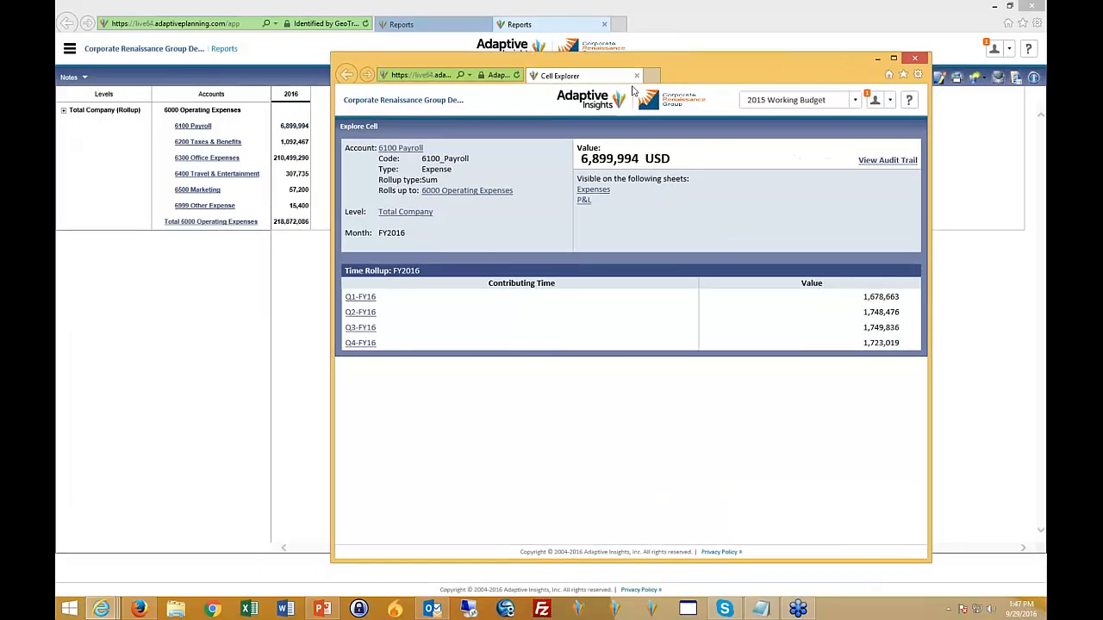
click(405, 213)
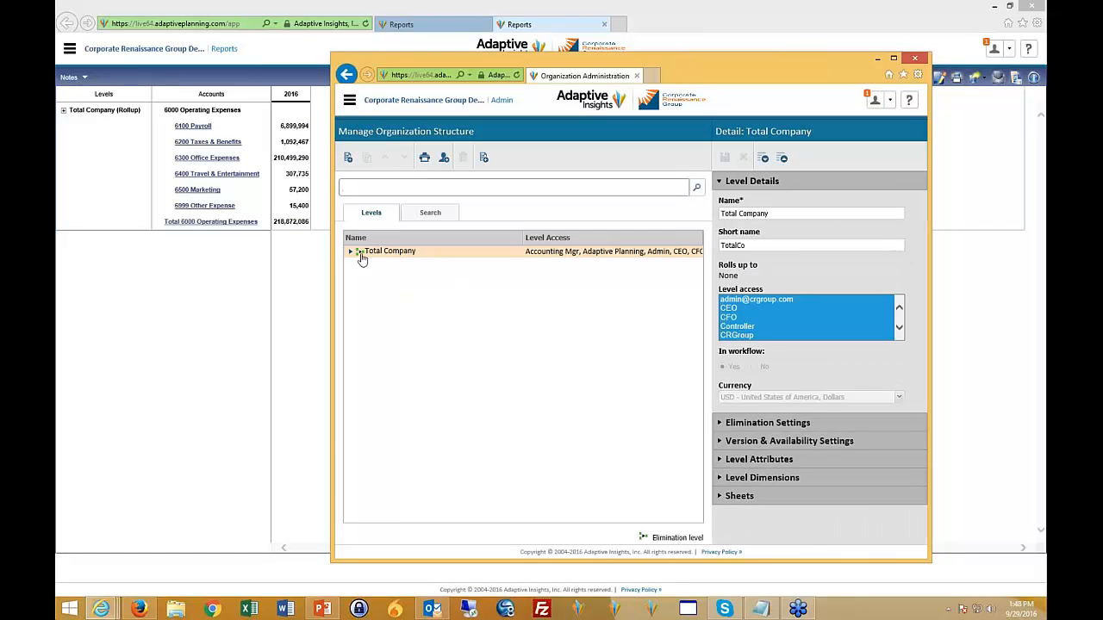
click(915, 57)
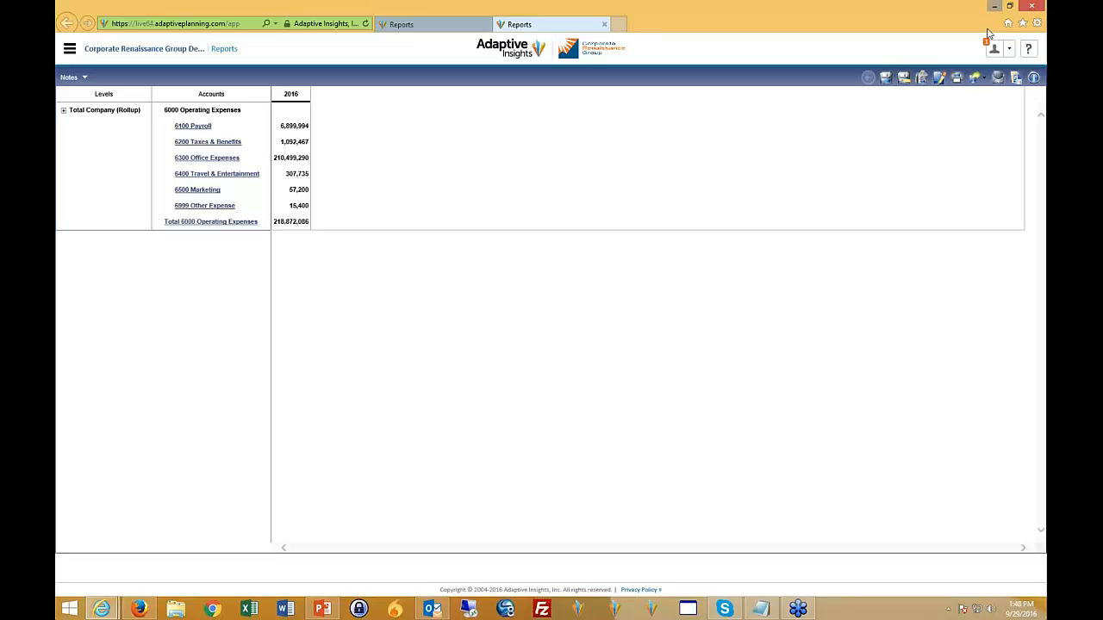
- Visit the Tasks page under Processes and go on to the Discovery dashboard
click(70, 49)
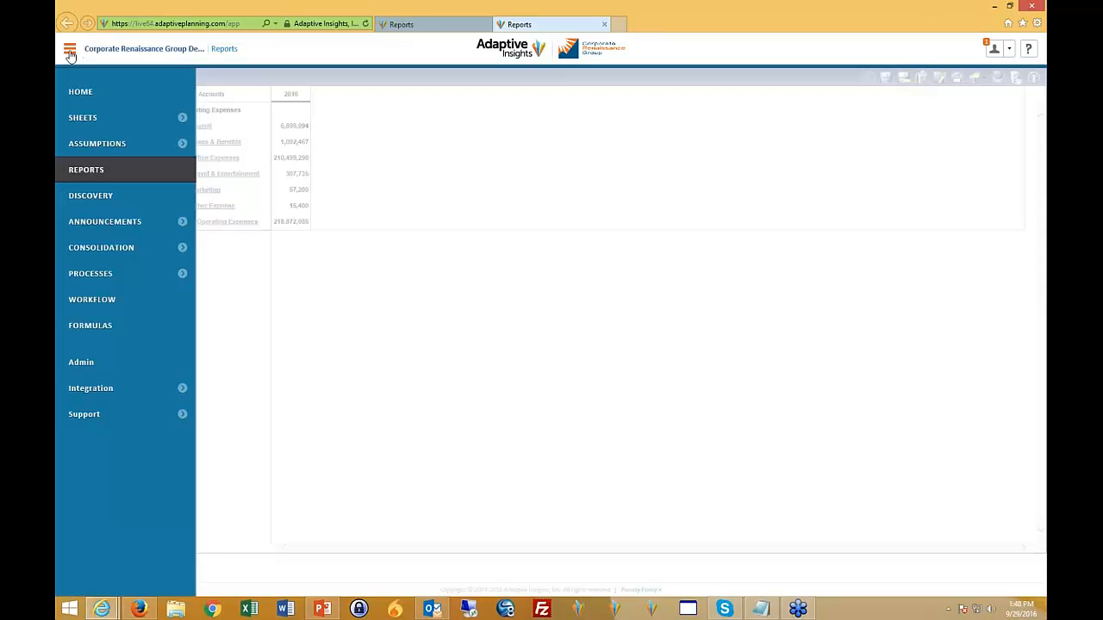
click(79, 104)
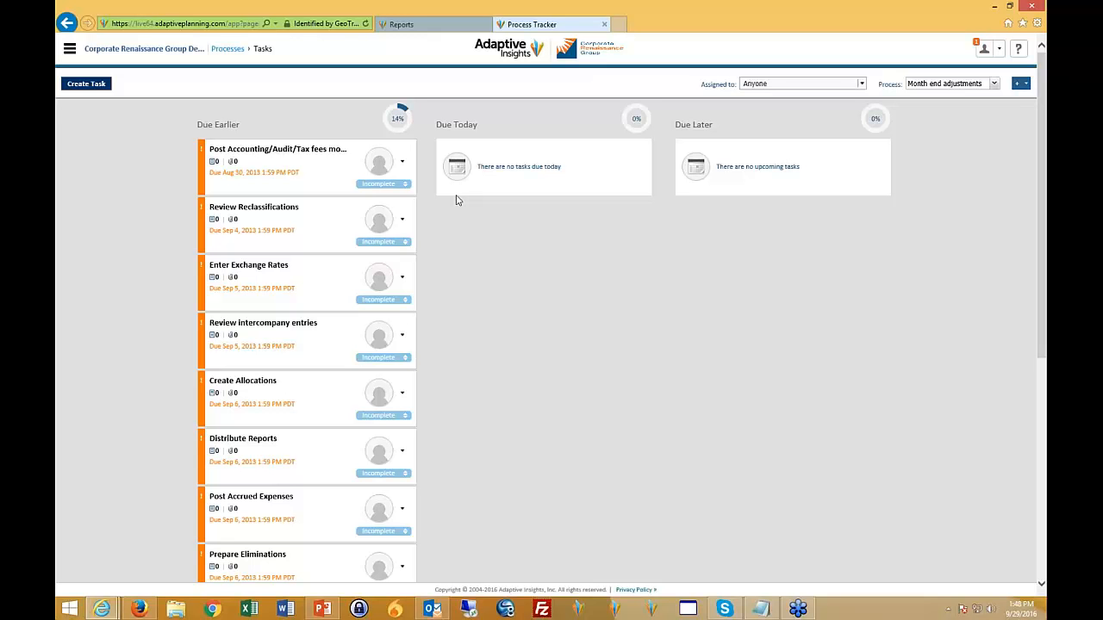
click(69, 50)
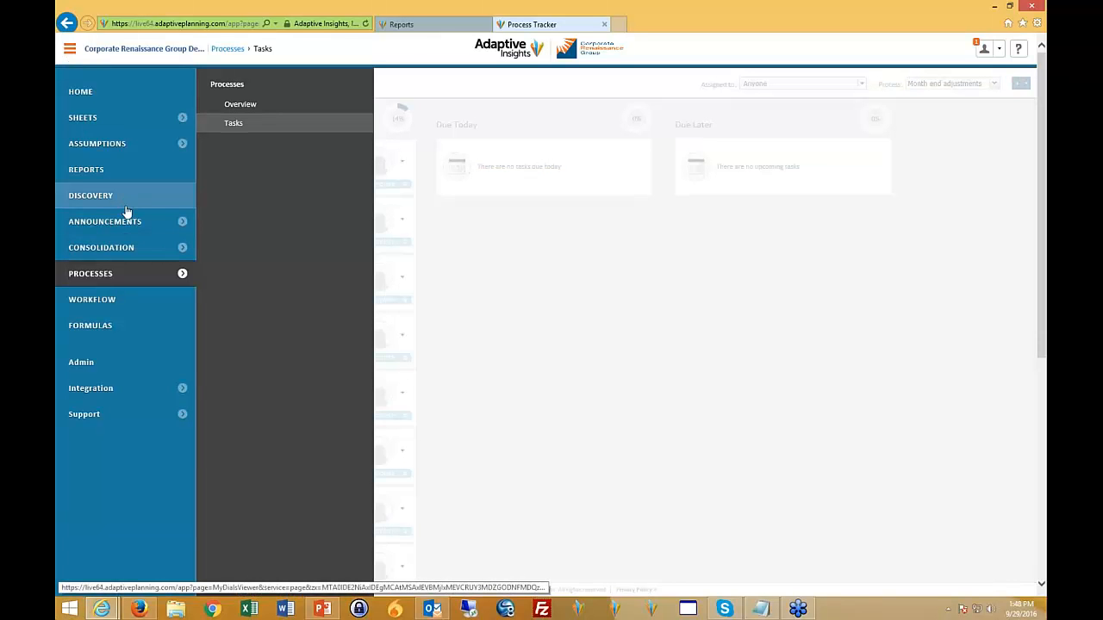
click(90, 196)
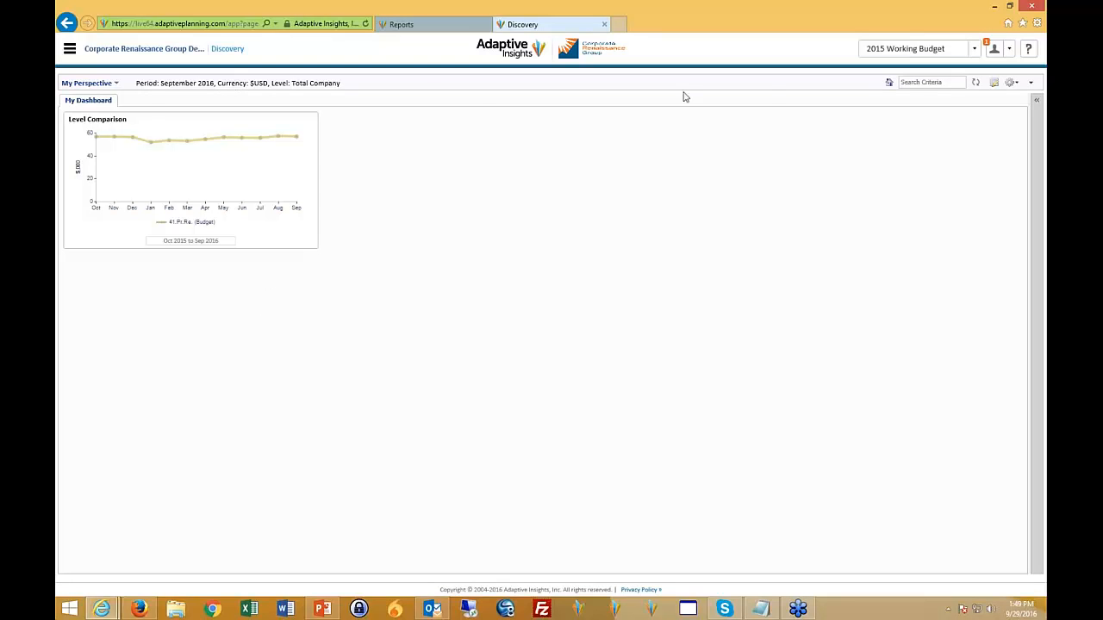
- Check the My Perspective choices on the Discovery dashboard and open the Intercompany Eliminations page under Consolidation
click(108, 85)
click(118, 86)
click(118, 85)
click(68, 49)
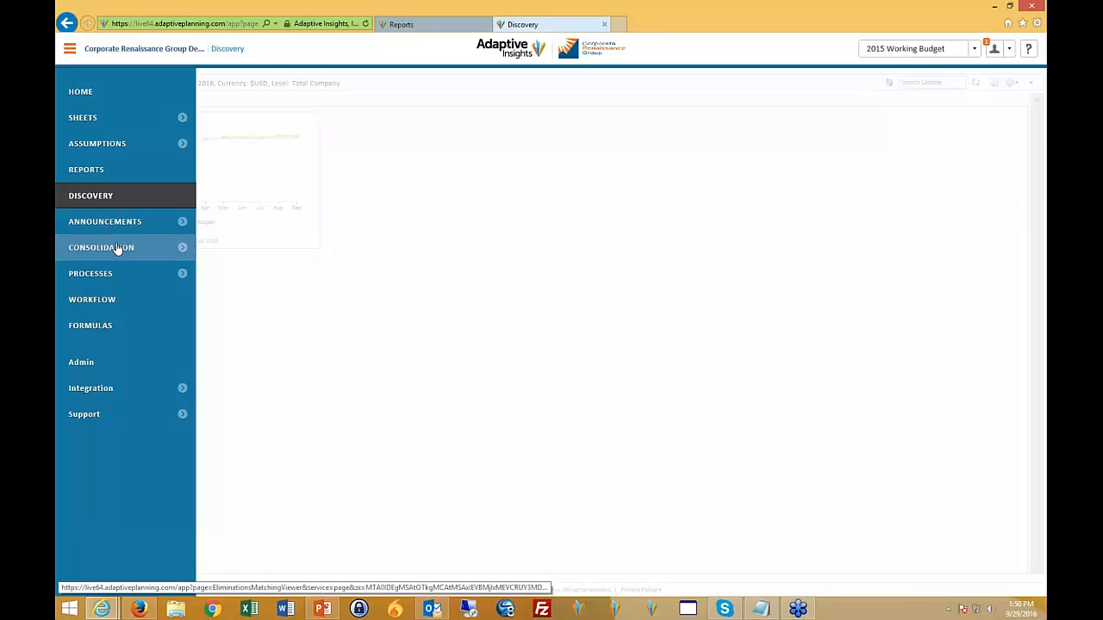
click(118, 248)
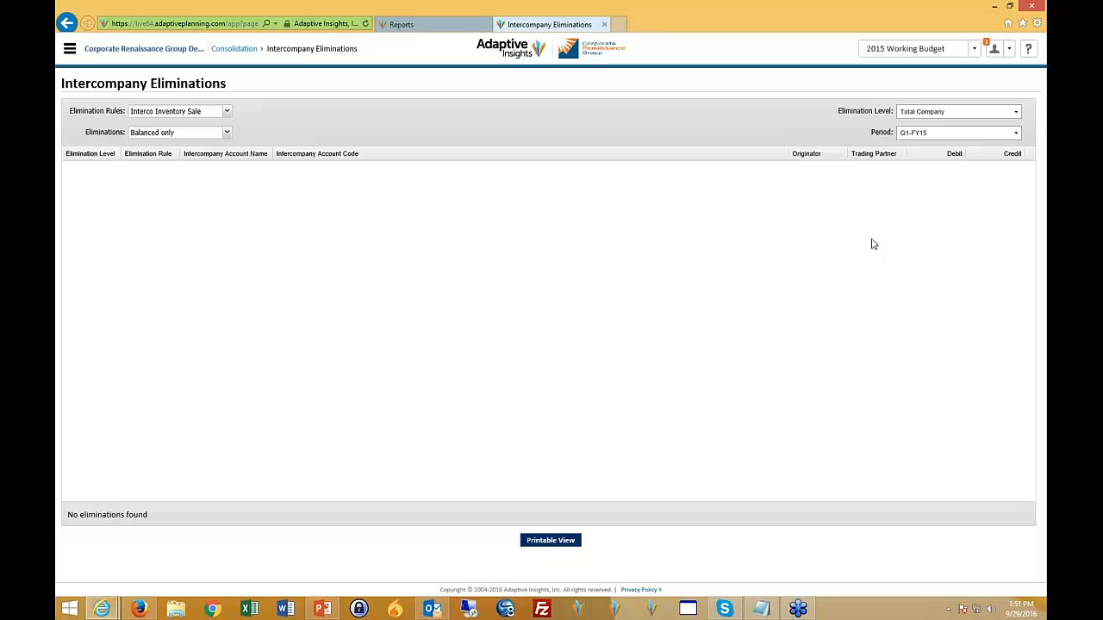
- Check the versions available on the Intercompany Eliminations page and go back to the Tasks page under Processes
click(977, 53)
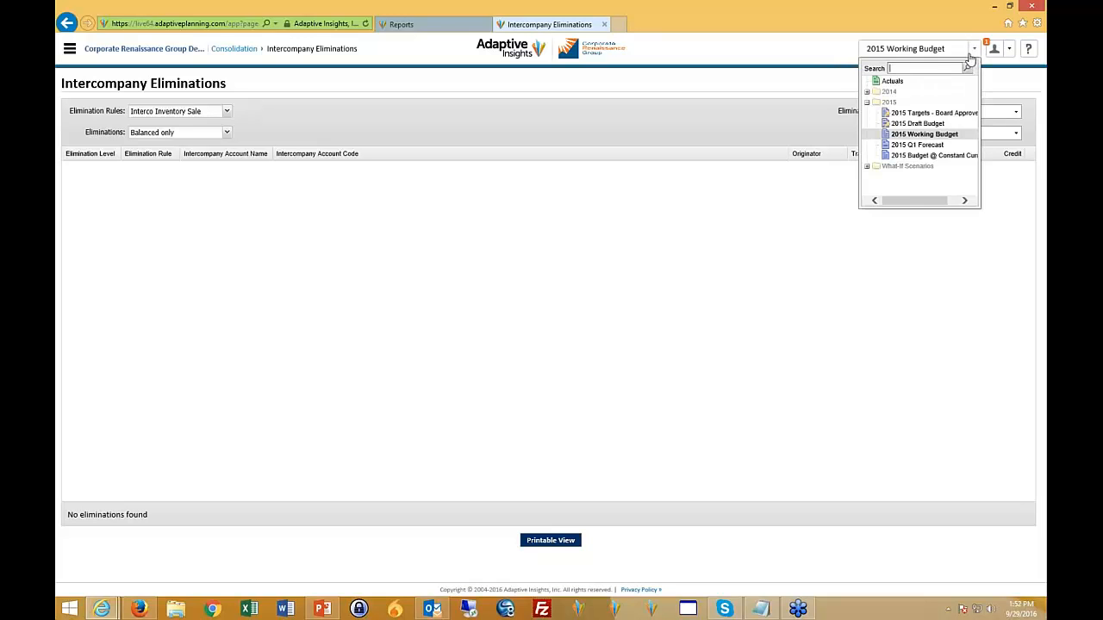
click(885, 212)
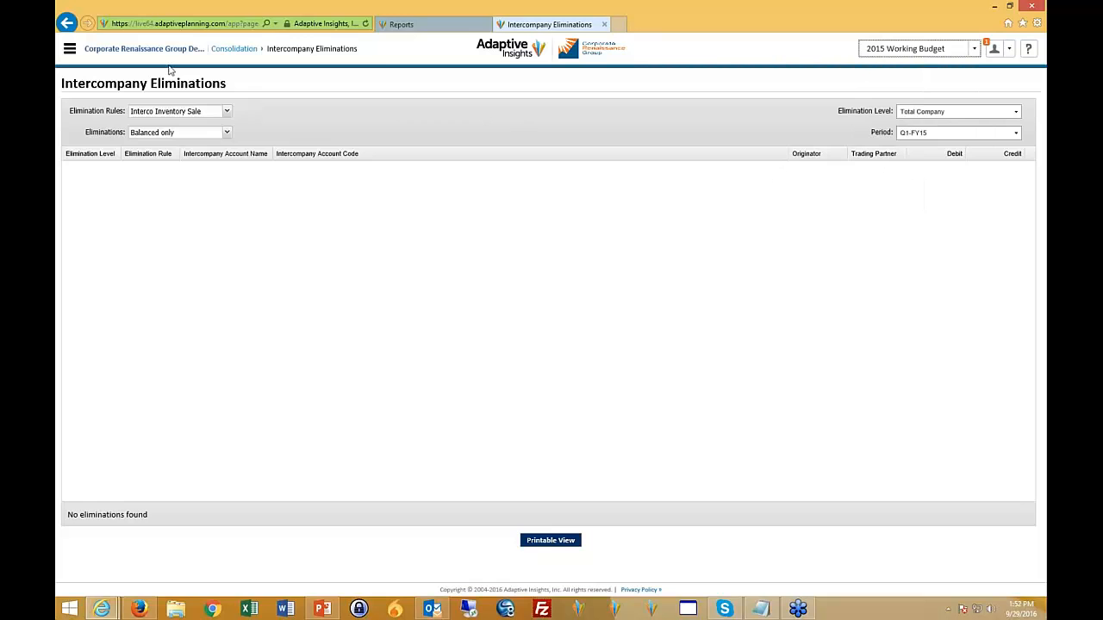
click(71, 52)
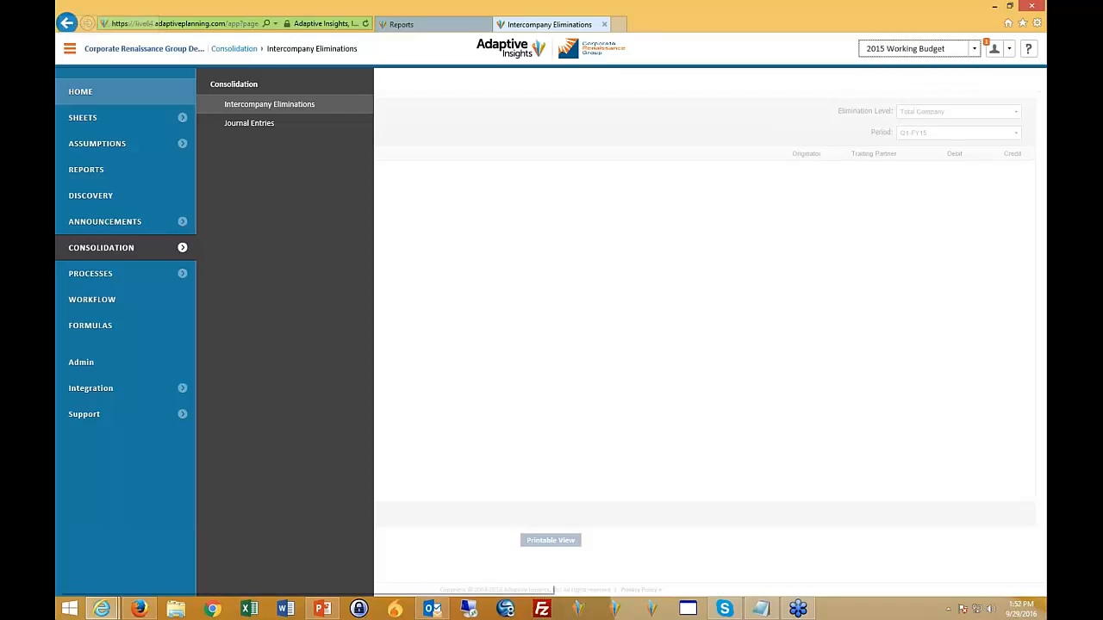
click(79, 93)
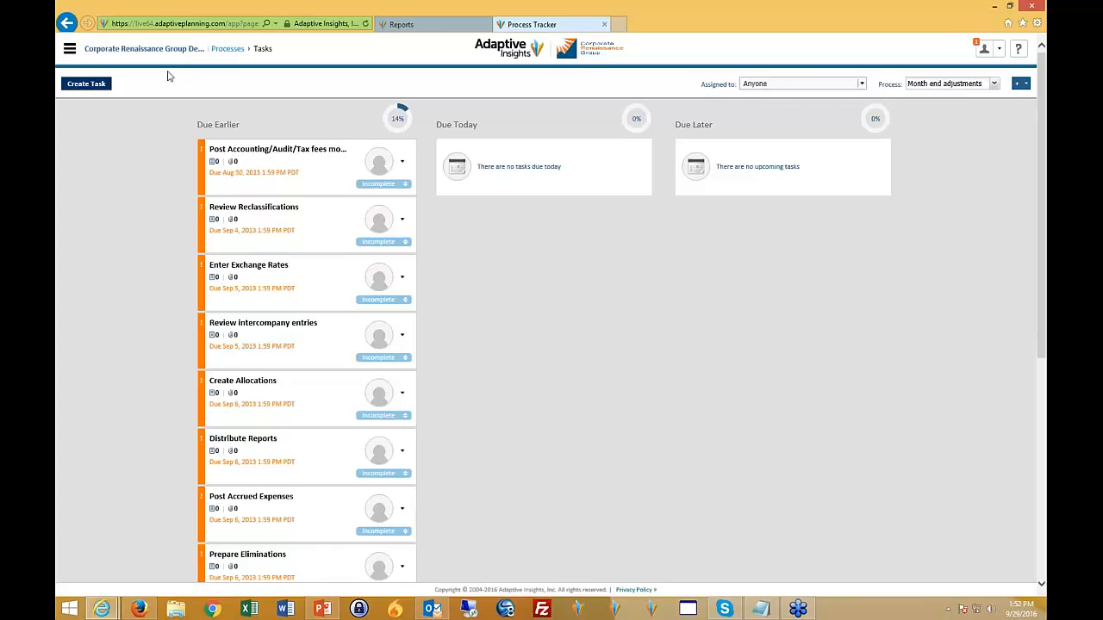
click(69, 50)
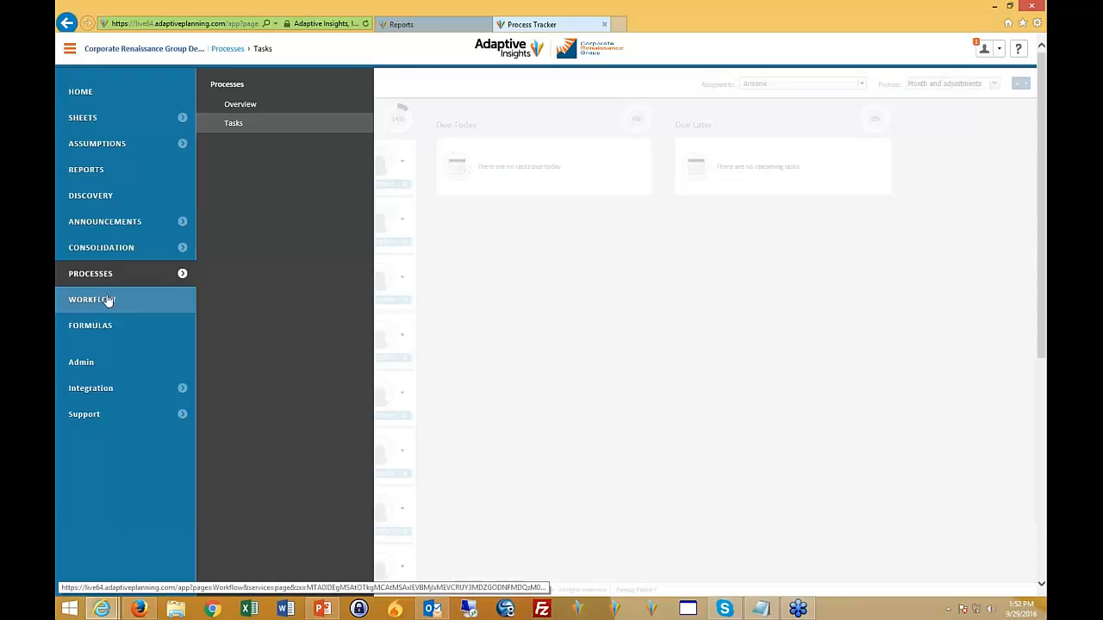
click(891, 72)
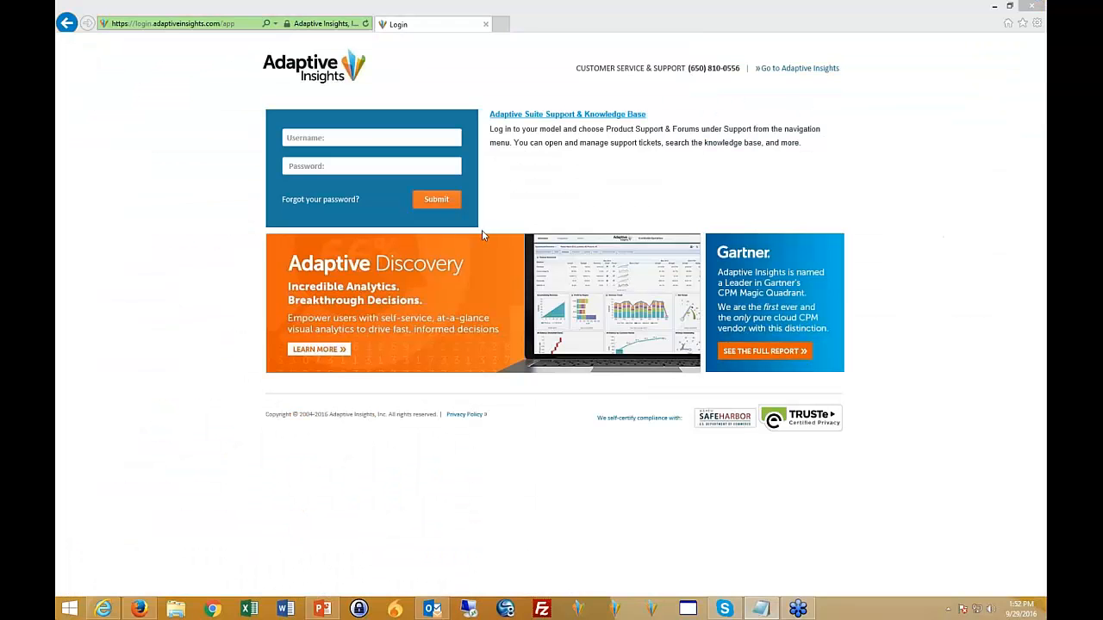
- Sign in to Adaptive Insights with the regional sales user's username and account password
click(373, 141)
key(ctrl+v)
click(351, 163)
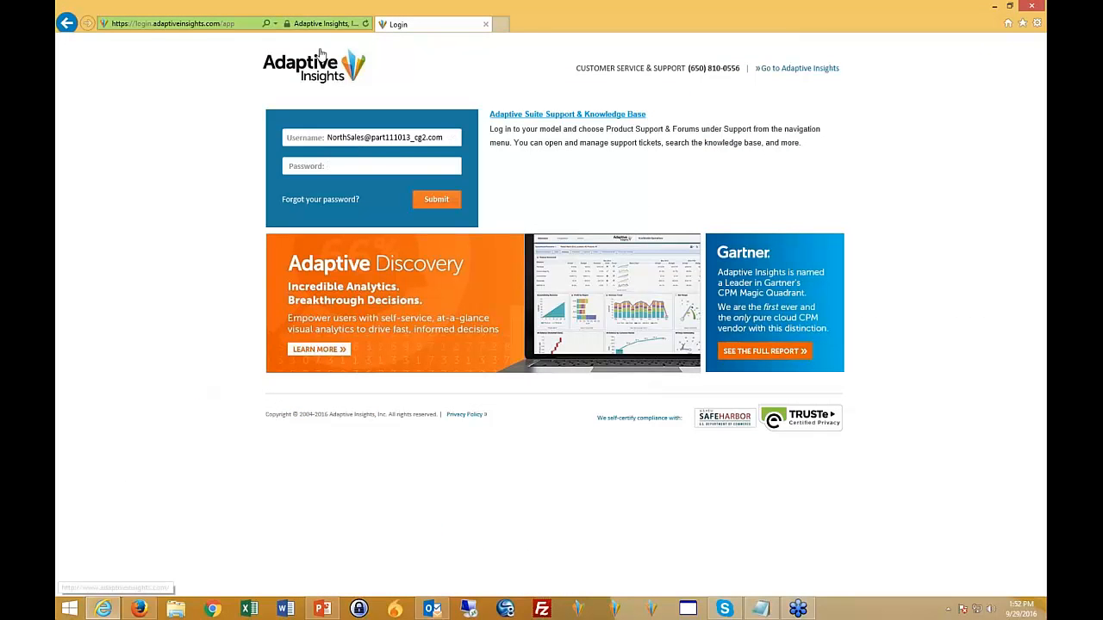
text(••••••••••)
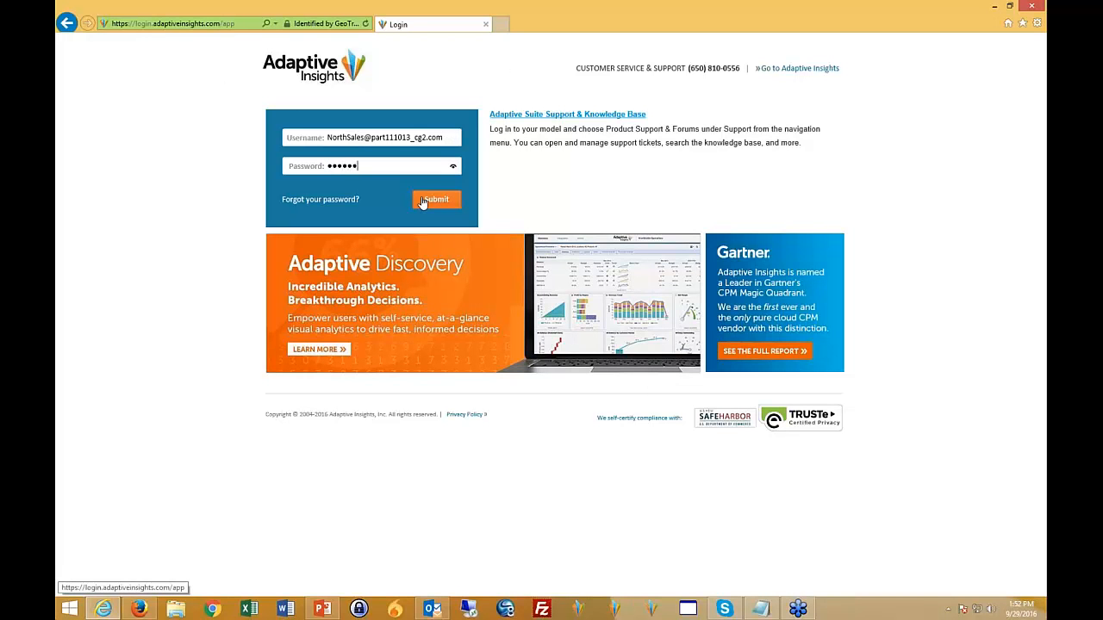
click(422, 202)
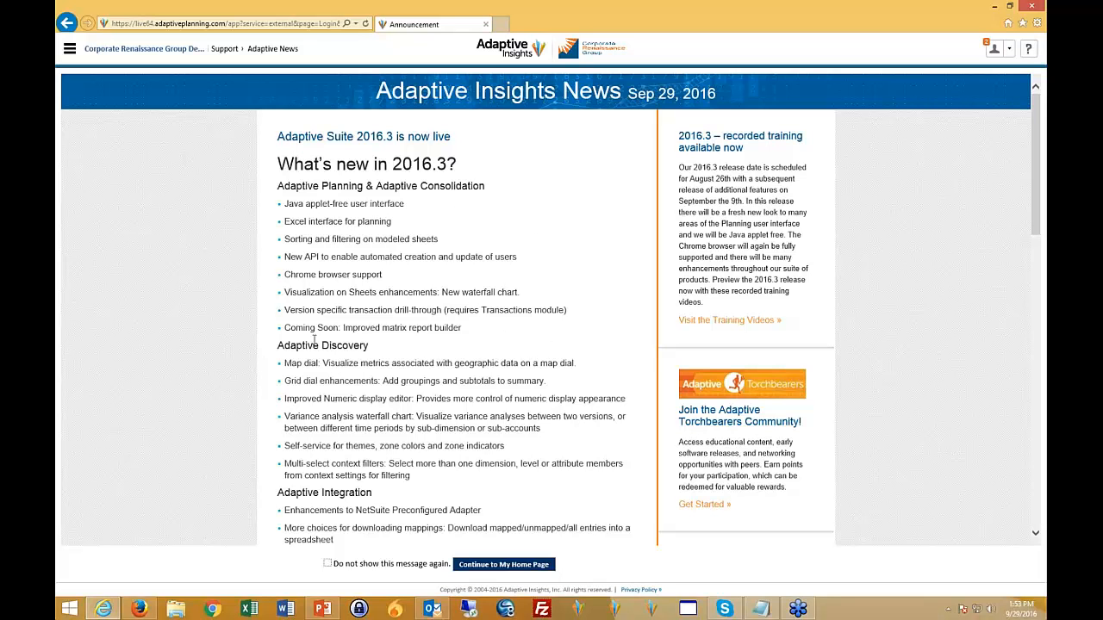
- Set the Adaptive Insights News message not to show again and continue to the home page to look it over
click(328, 563)
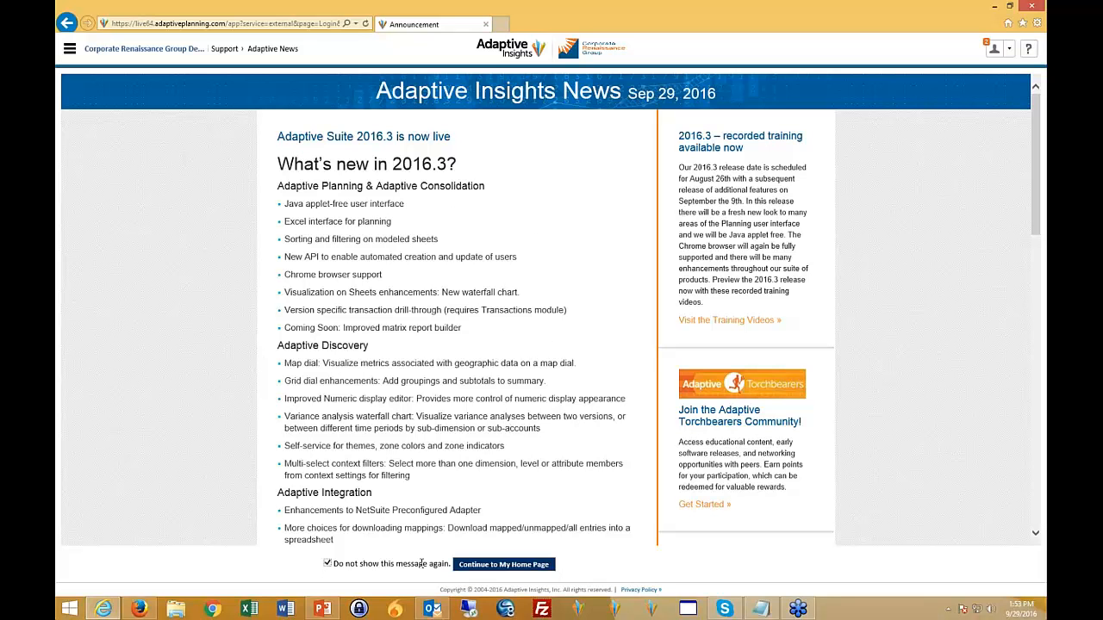
click(501, 566)
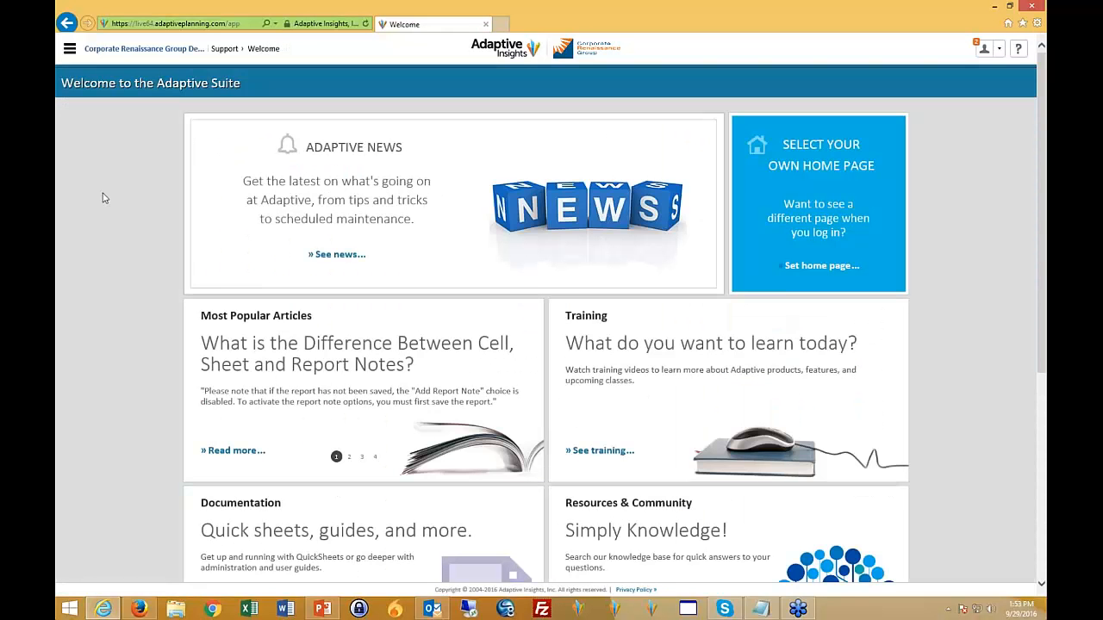
scroll(125, 256, down, 2)
scroll(123, 254, up, 2)
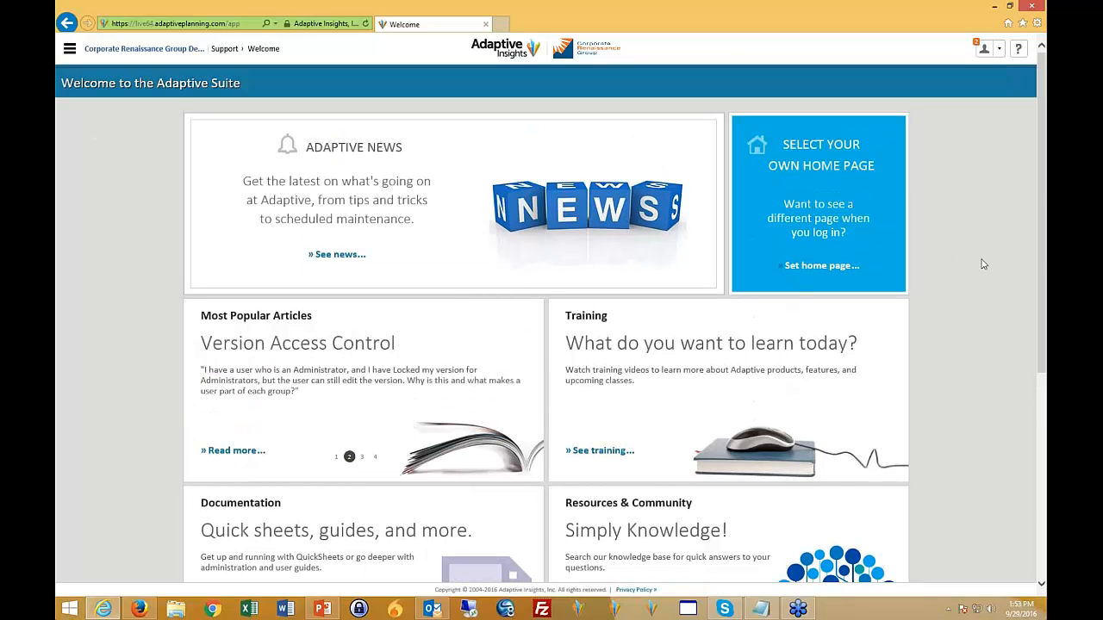
scroll(972, 262, down, 4)
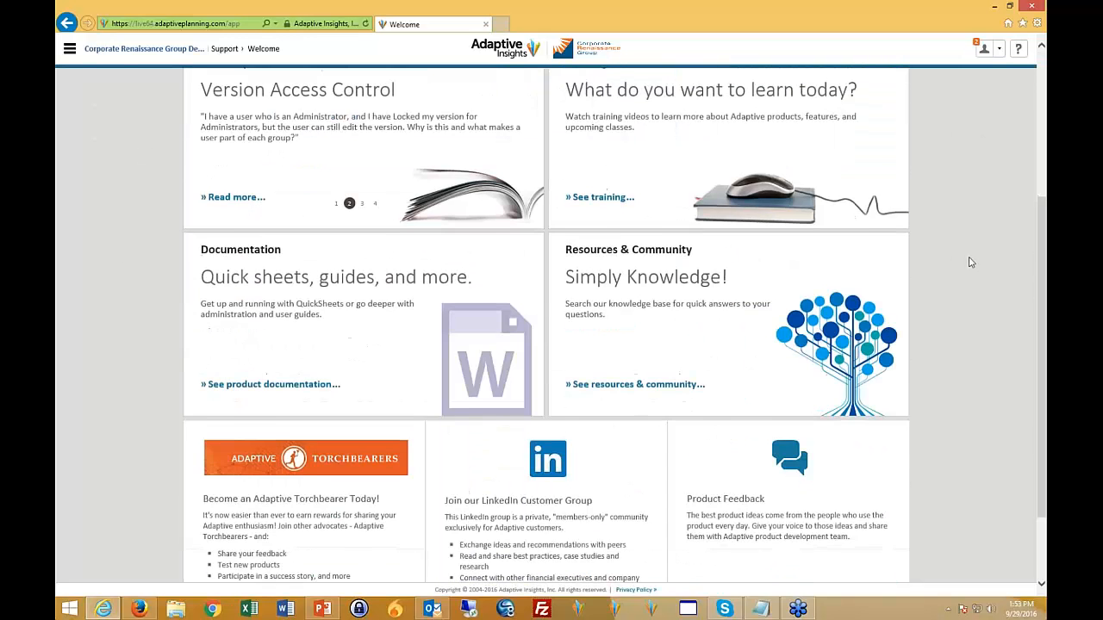
scroll(969, 262, up, 4)
- Open the Expenses sheet and check which levels this user can choose
click(70, 48)
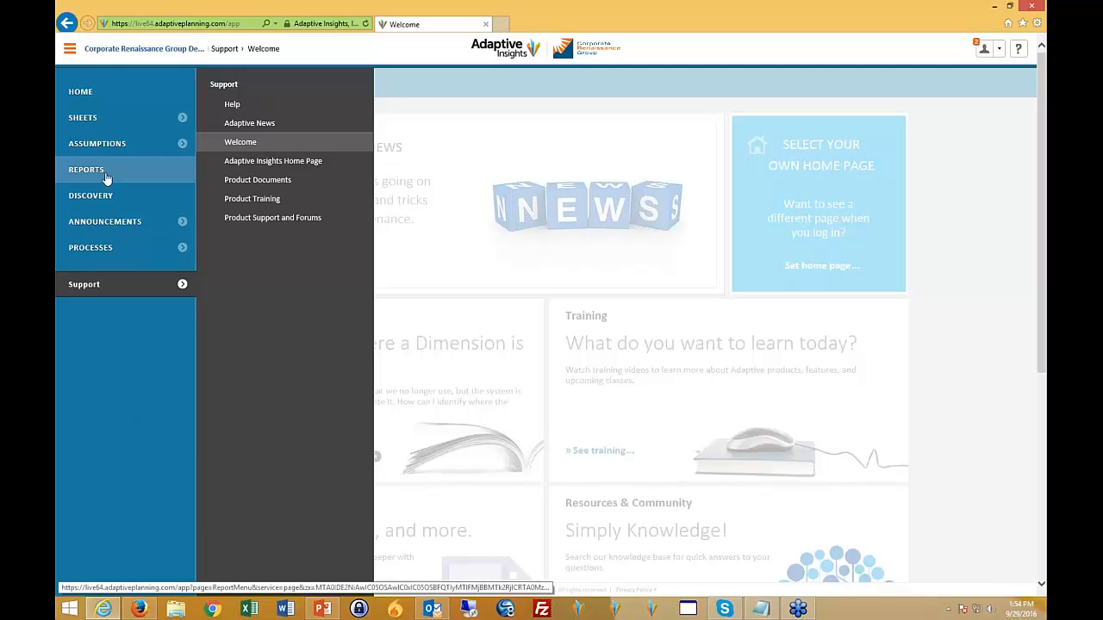
click(83, 117)
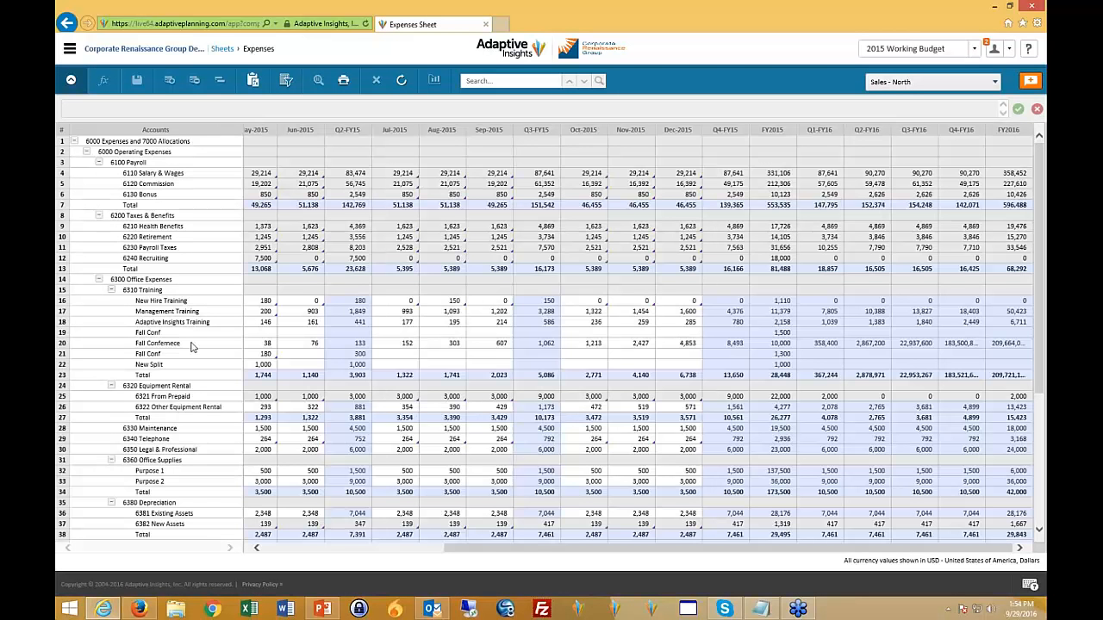
click(996, 83)
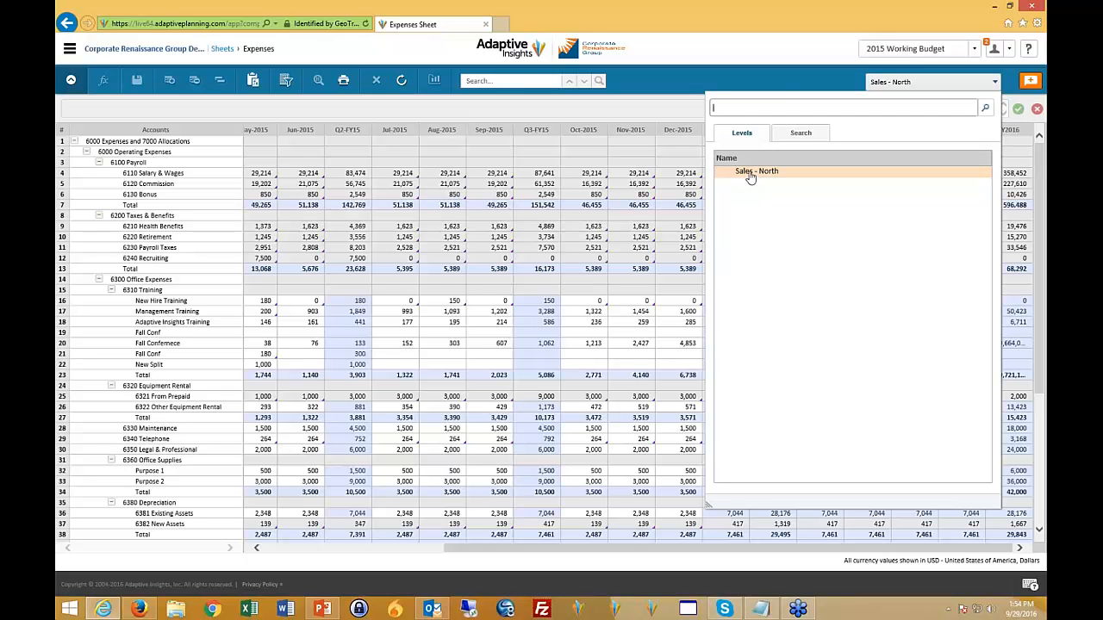
click(401, 311)
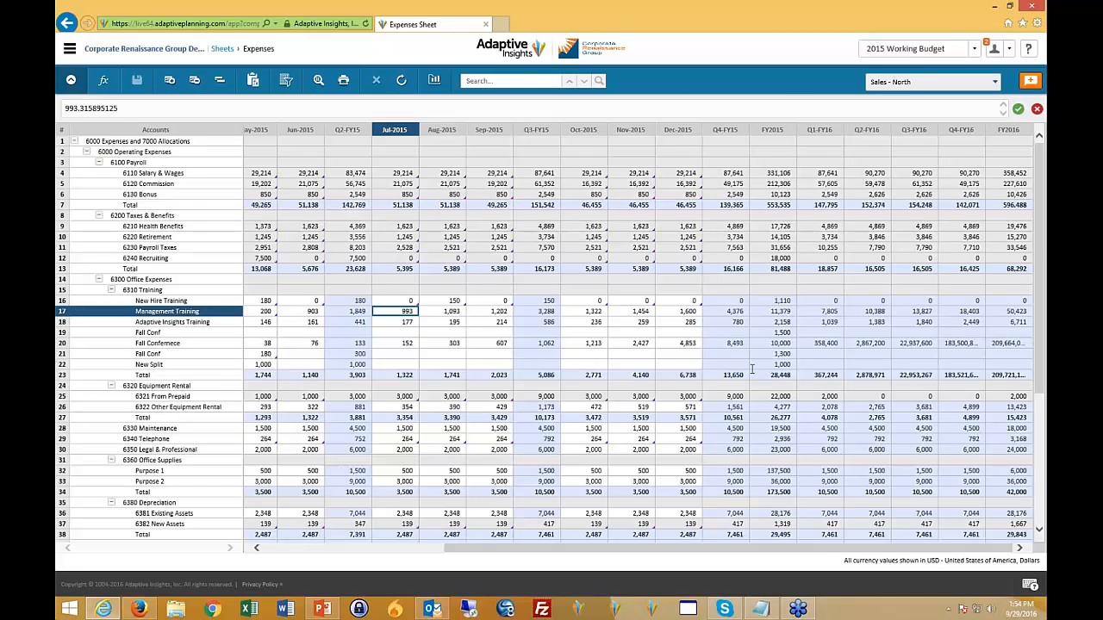
- Inspect the January and February 2015 entries for Management Training and the Fall Conf splits under 6310 Training
scroll(751, 369, left, 5)
click(308, 332)
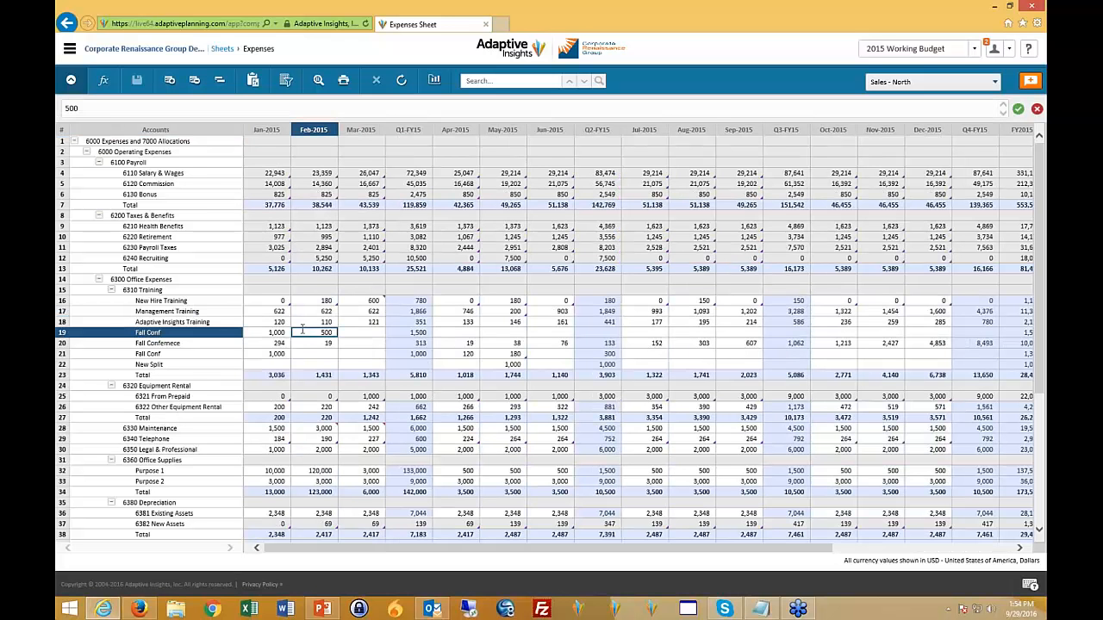
click(276, 311)
click(303, 329)
click(336, 343)
- Try the formula =20*12 in the February 2015 cell of the second Fall Conf row under 6310 Training
click(333, 354)
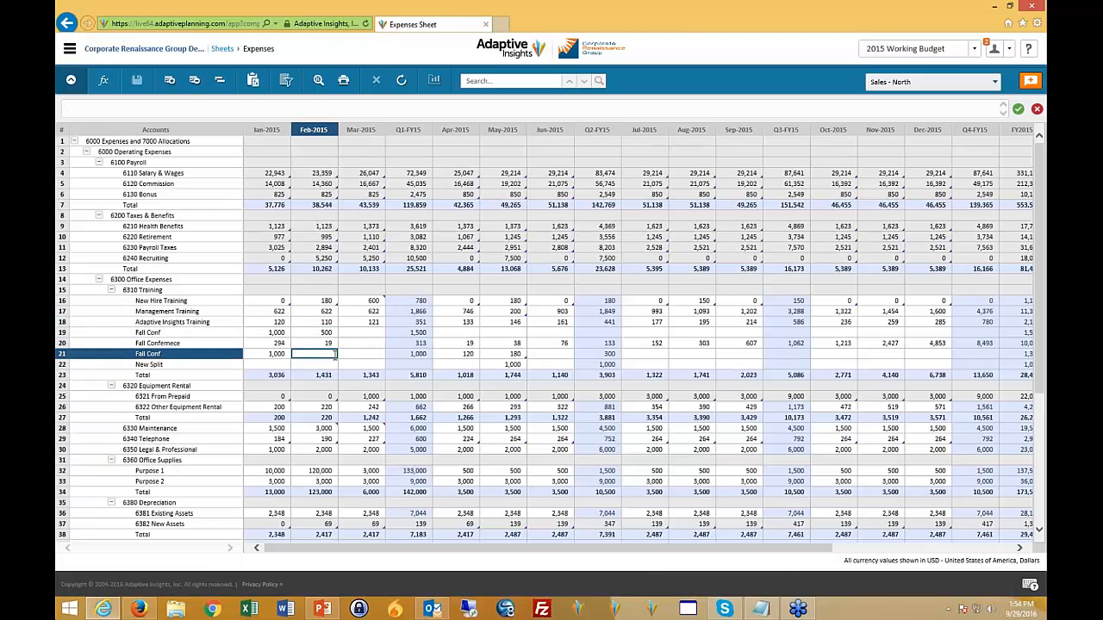
click(109, 107)
text(=20*12)
click(354, 354)
click(313, 354)
click(131, 105)
- Inspect the 6310 Training total, the June 2015 Management Training cell, the payroll total and the January 6110 Salary & Wages formula
click(269, 374)
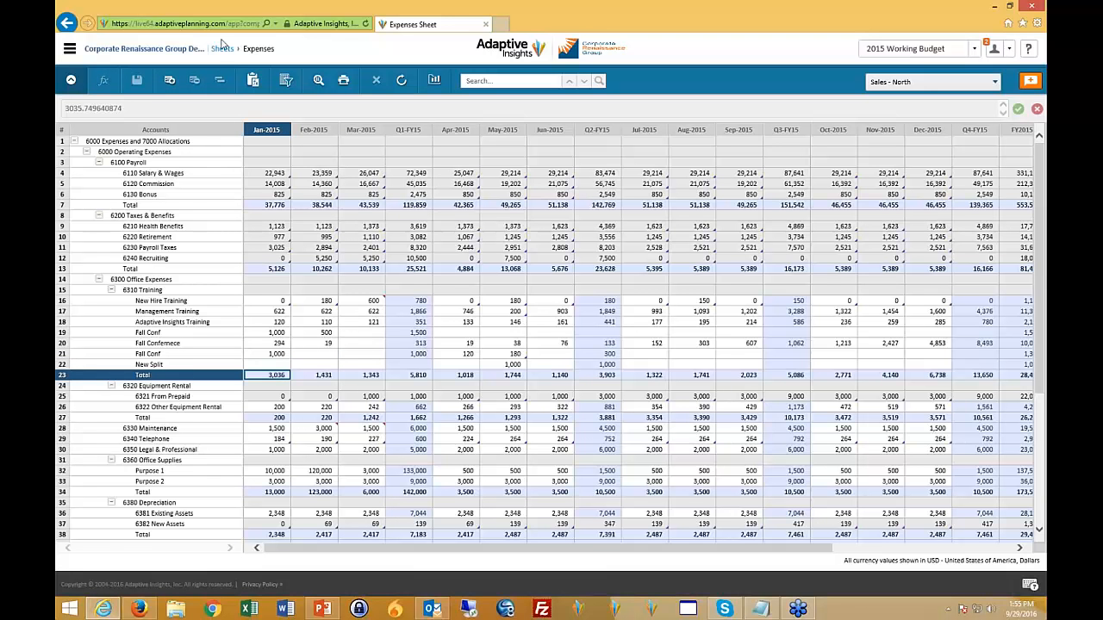
click(560, 311)
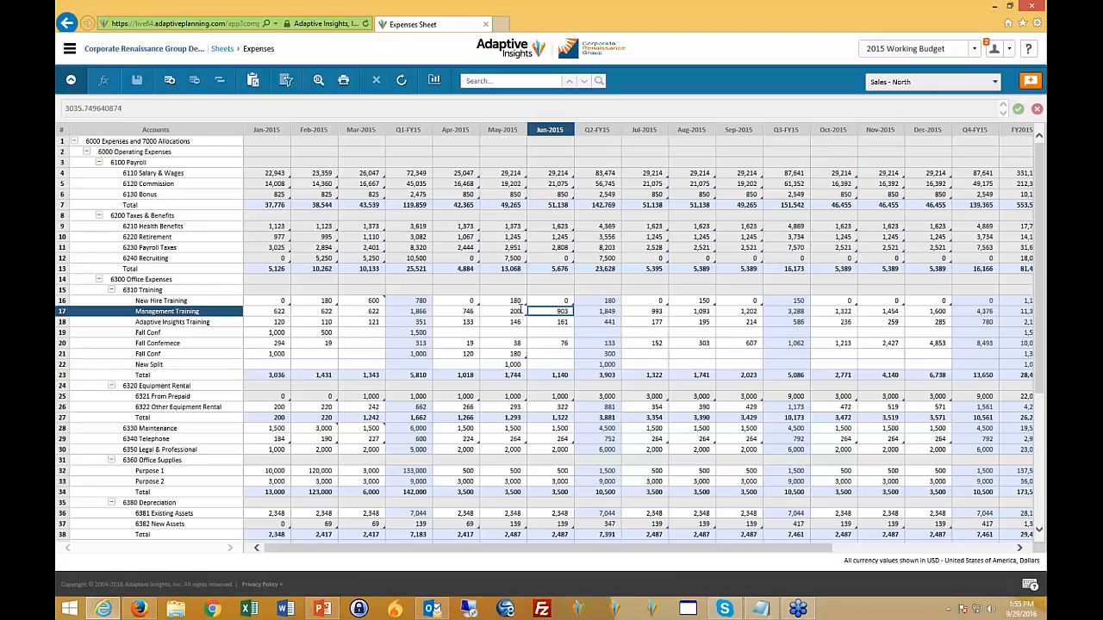
click(325, 205)
click(272, 173)
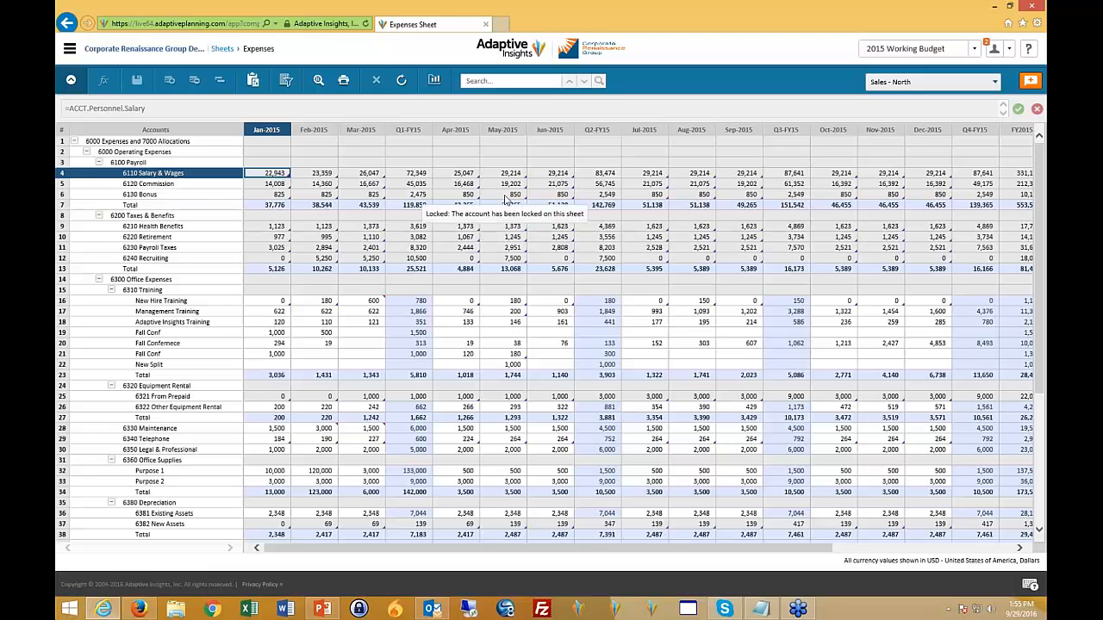
- Select the March 2015 cell of the Fall Confernece row and dismiss the desktop notifications
click(373, 343)
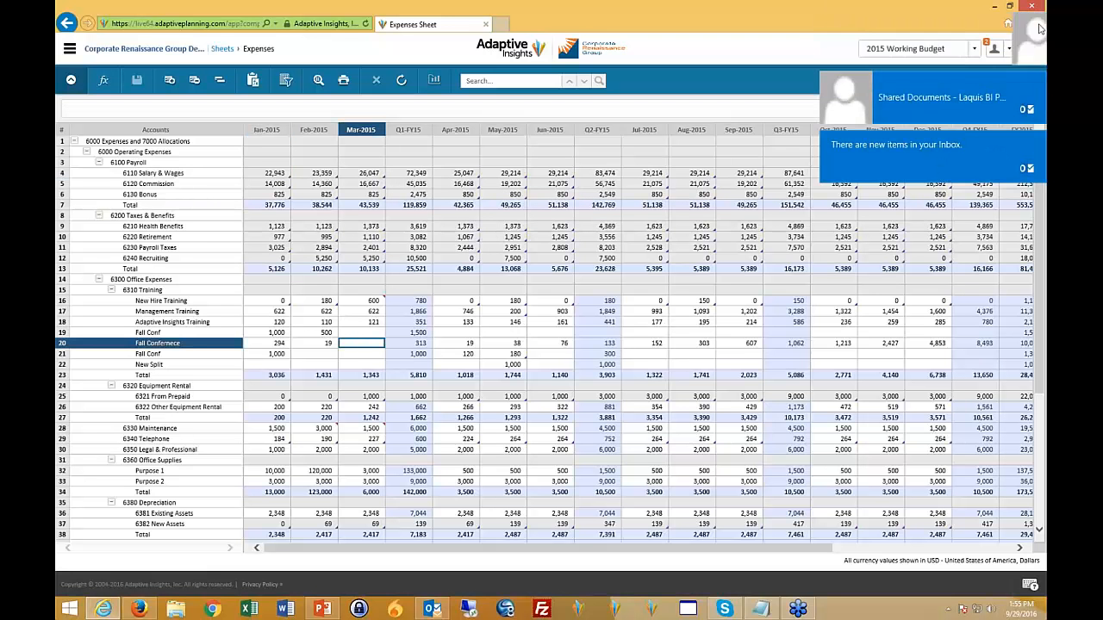
click(1036, 78)
click(1034, 140)
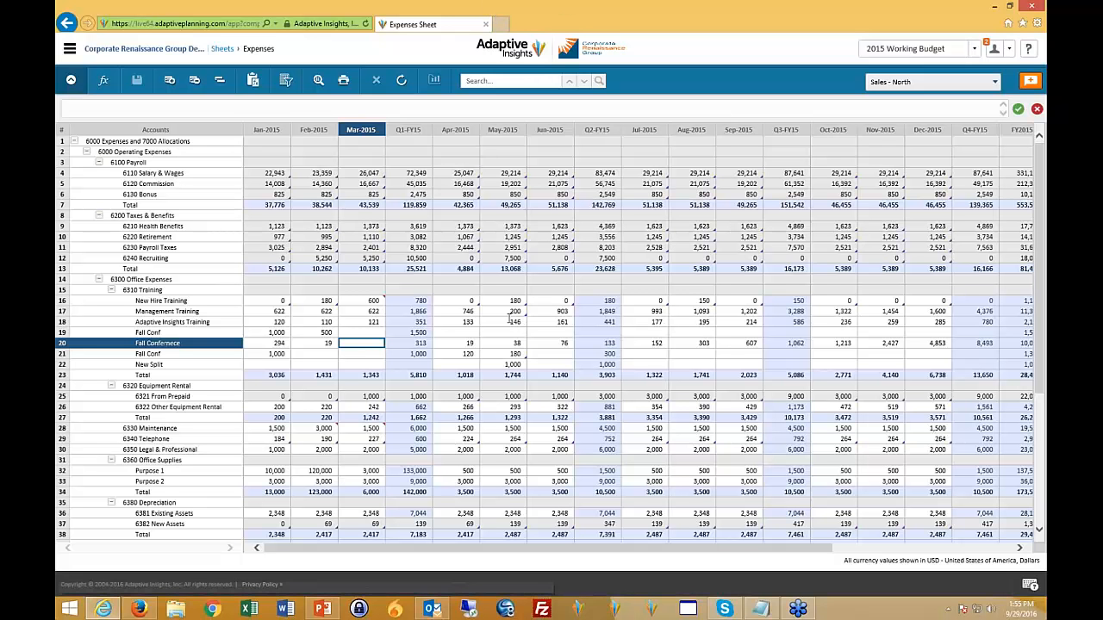
mouse_move(321, 610)
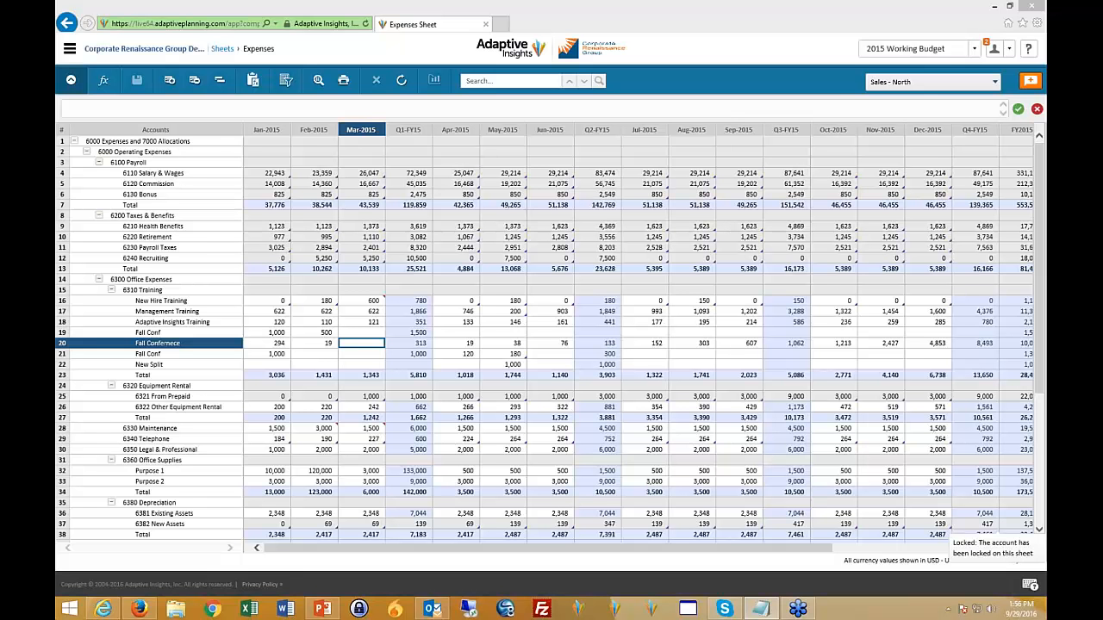
click(70, 51)
click(951, 84)
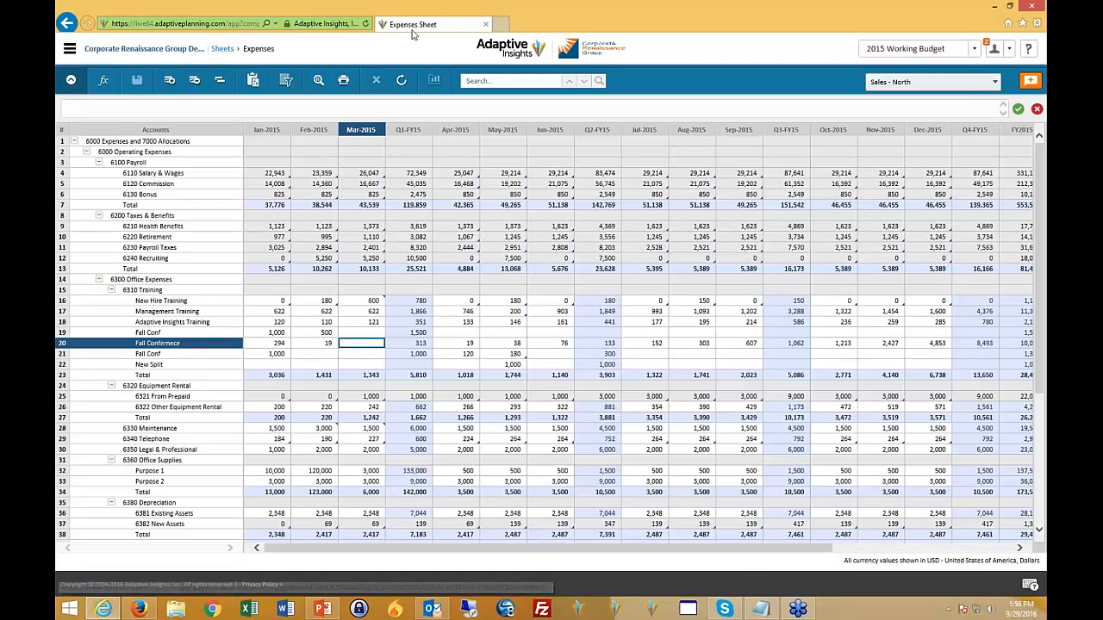
click(237, 23)
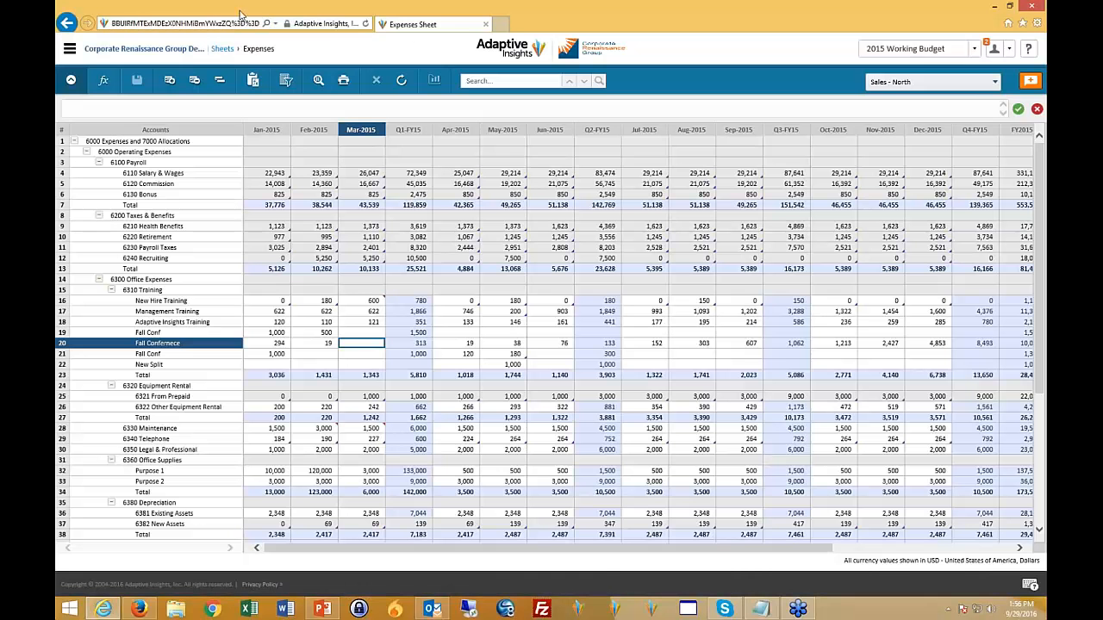
key(BackSpace)
key(BackSpace)
key(BackSpace)
key(BackSpace)
key(BackSpace)
key(BackSpace)
key(BackSpace)
key(BackSpace)
key(BackSpace)
key(BackSpace)
key(BackSpace)
key(BackSpace)
key(BackSpace)
key(BackSpace)
key(BackSpace)
key(BackSpace)
key(BackSpace)
key(BackSpace)
key(BackSpace)
key(BackSpace)
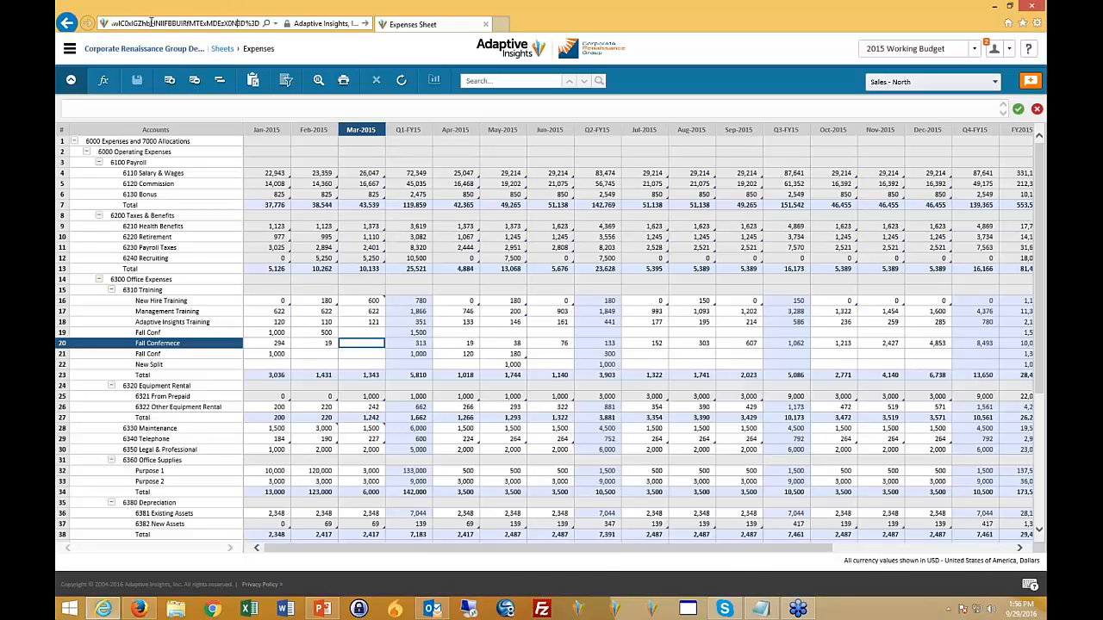
key(BackSpace)
key(BackSpace)
key(BackSpace)
key(BackSpace)
key(BackSpace)
key(BackSpace)
key(BackSpace)
key(BackSpace)
key(BackSpace)
key(BackSpace)
key(BackSpace)
key(BackSpace)
key(BackSpace)
key(BackSpace)
key(BackSpace)
key(BackSpace)
key(BackSpace)
key(BackSpace)
key(BackSpace)
key(BackSpace)
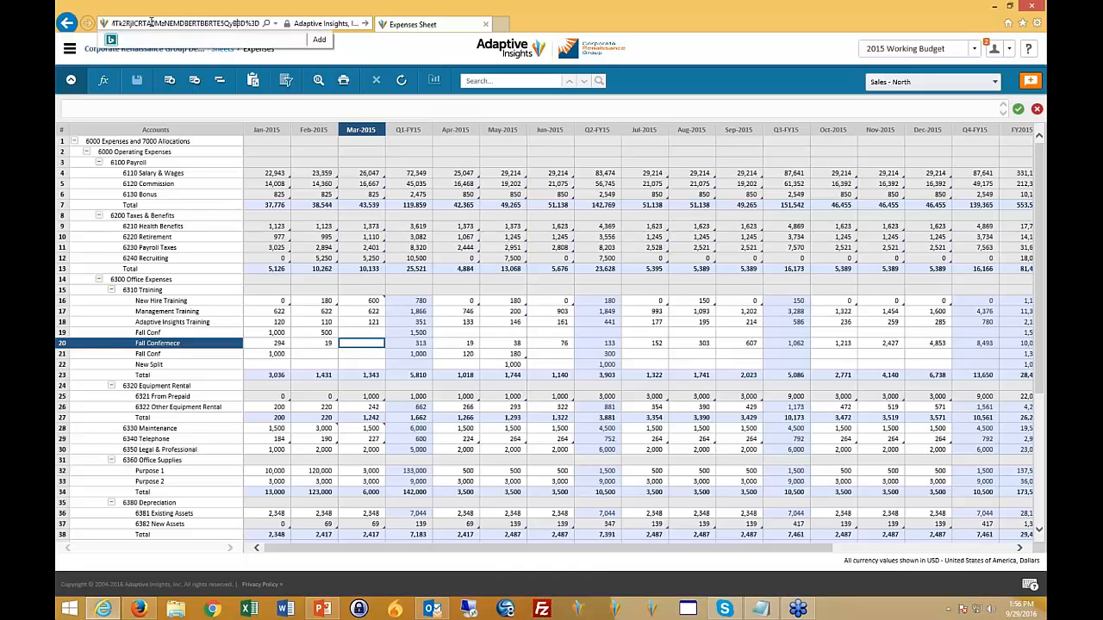
key(BackSpace)
key(BackSpace)
key(BackSpace)
key(BackSpace)
key(BackSpace)
key(BackSpace)
drag(112, 25, 259, 26)
key(BackSpace)
key(BackSpace)
key(BackSpace)
key(BackSpace)
key(BackSpace)
key(BackSpace)
key(BackSpace)
key(BackSpace)
key(BackSpace)
key(BackSpace)
key(BackSpace)
key(BackSpace)
key(BackSpace)
key(BackSpace)
key(BackSpace)
key(BackSpace)
key(BackSpace)
key(BackSpace)
key(BackSpace)
key(BackSpace)
key(BackSpace)
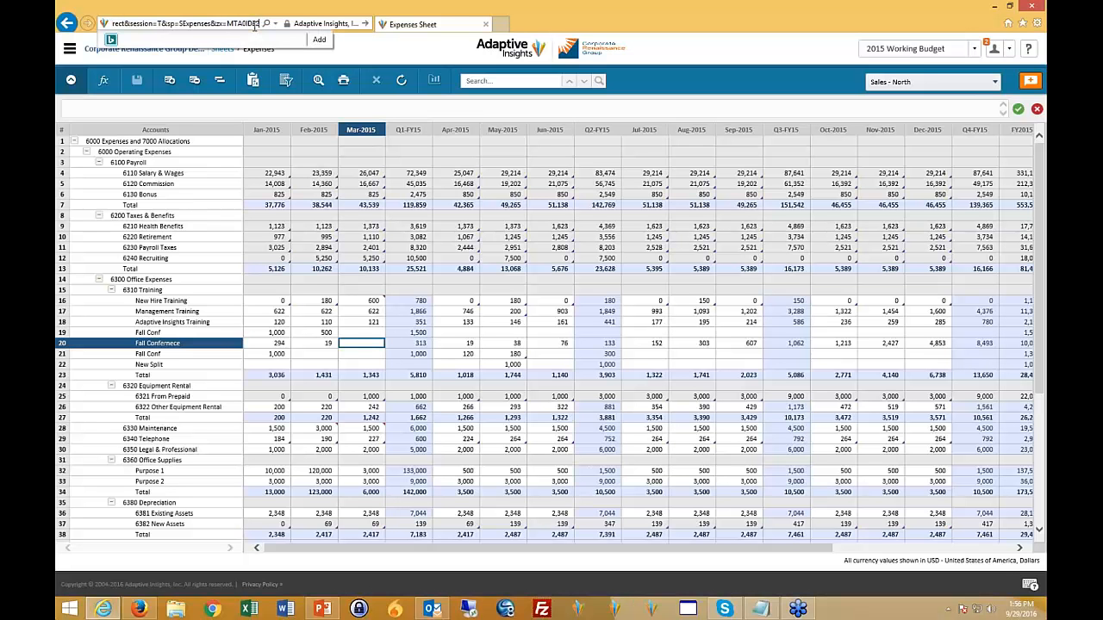
key(BackSpace)
key(BackSpace)
key(BackSpace)
key(BackSpace)
key(BackSpace)
key(BackSpace)
key(BackSpace)
key(BackSpace)
key(BackSpace)
key(BackSpace)
key(BackSpace)
key(BackSpace)
key(BackSpace)
key(BackSpace)
key(BackSpace)
key(BackSpace)
key(BackSpace)
key(BackSpace)
key(BackSpace)
key(BackSpace)
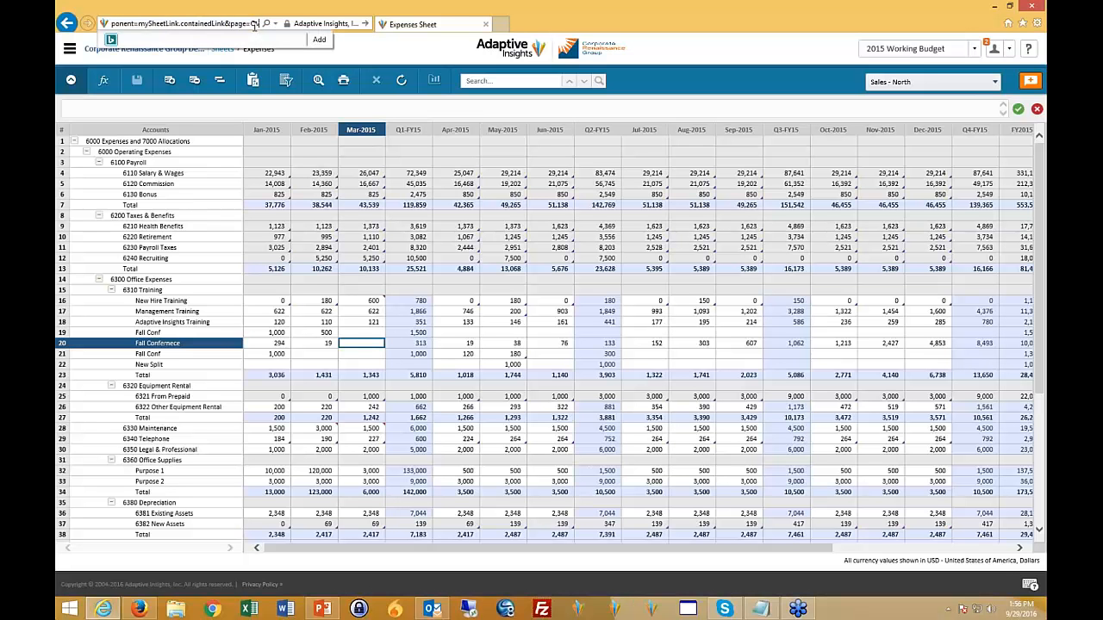
key(BackSpace)
key(BackSpace)
key(BackSpace)
key(BackSpace)
key(BackSpace)
key(BackSpace)
key(BackSpace)
key(BackSpace)
key(BackSpace)
key(BackSpace)
key(BackSpace)
key(BackSpace)
key(BackSpace)
key(BackSpace)
key(BackSpace)
key(BackSpace)
key(BackSpace)
key(BackSpace)
key(BackSpace)
key(BackSpace)
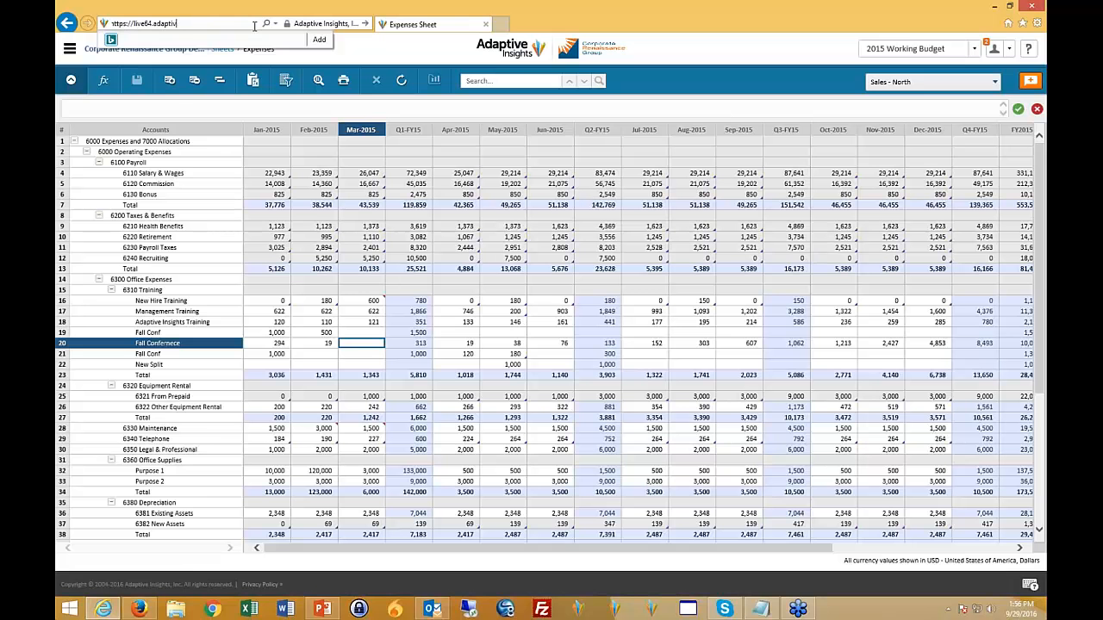
text(www)
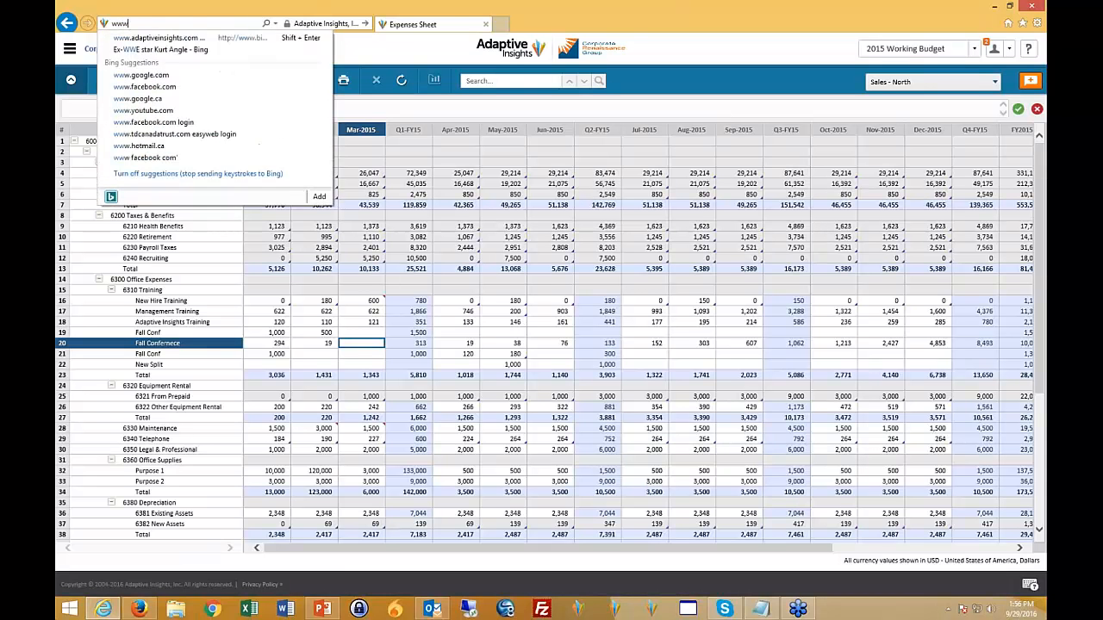
text(.adaptiveinsights.com/)
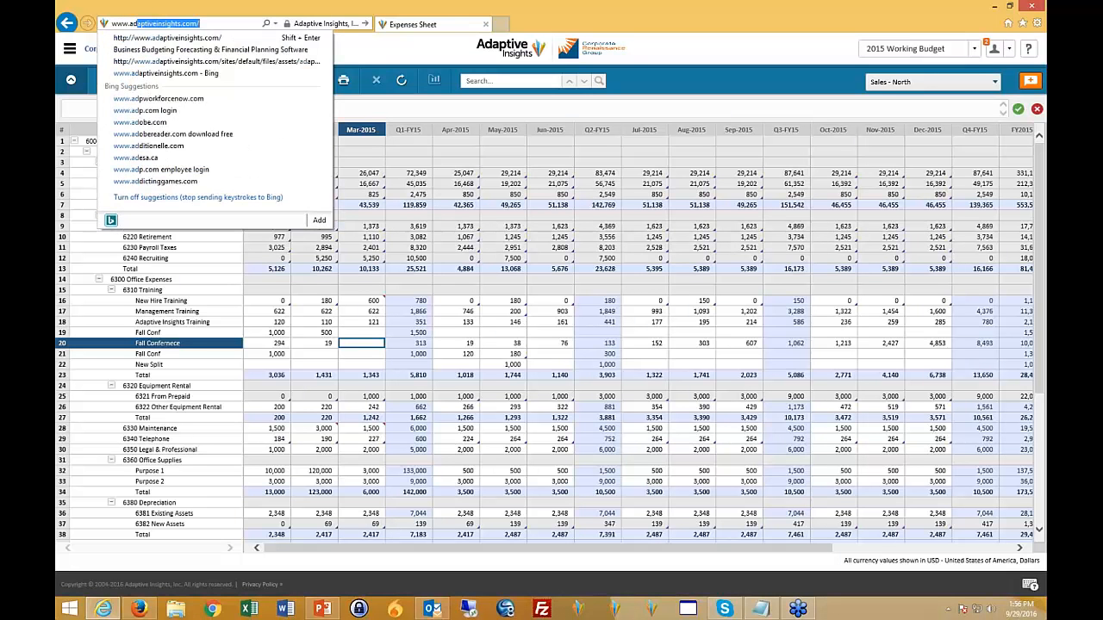
click(203, 40)
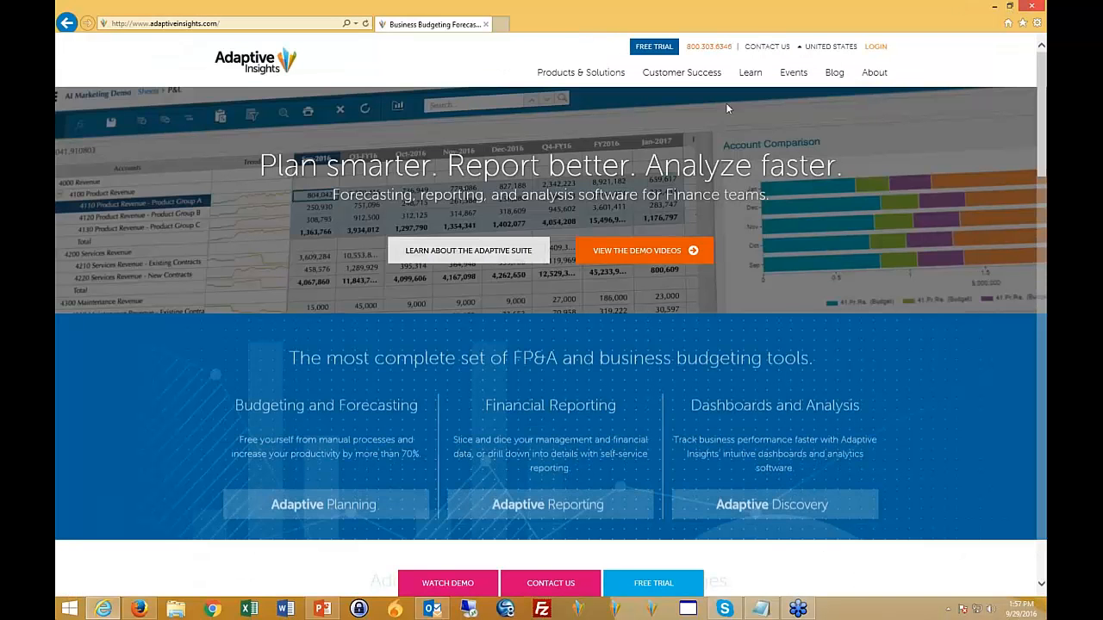
- Log in to Adaptive Insights from the vendor website with the account username and password
click(876, 46)
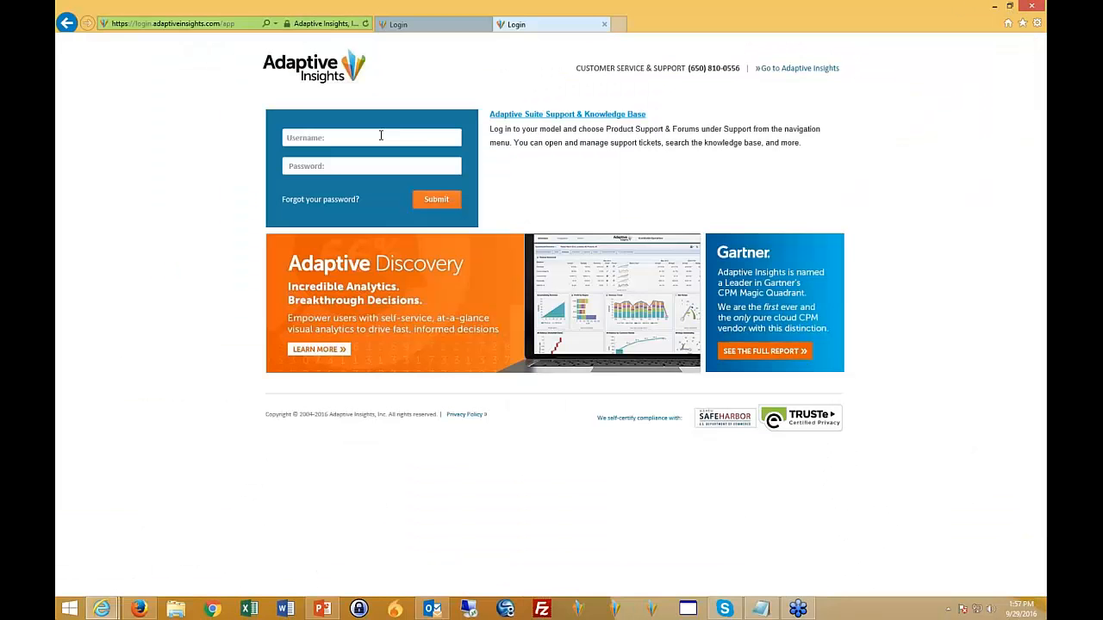
click(380, 136)
click(381, 158)
key(Tab)
text(••••)
text(••••••)
key(Return)
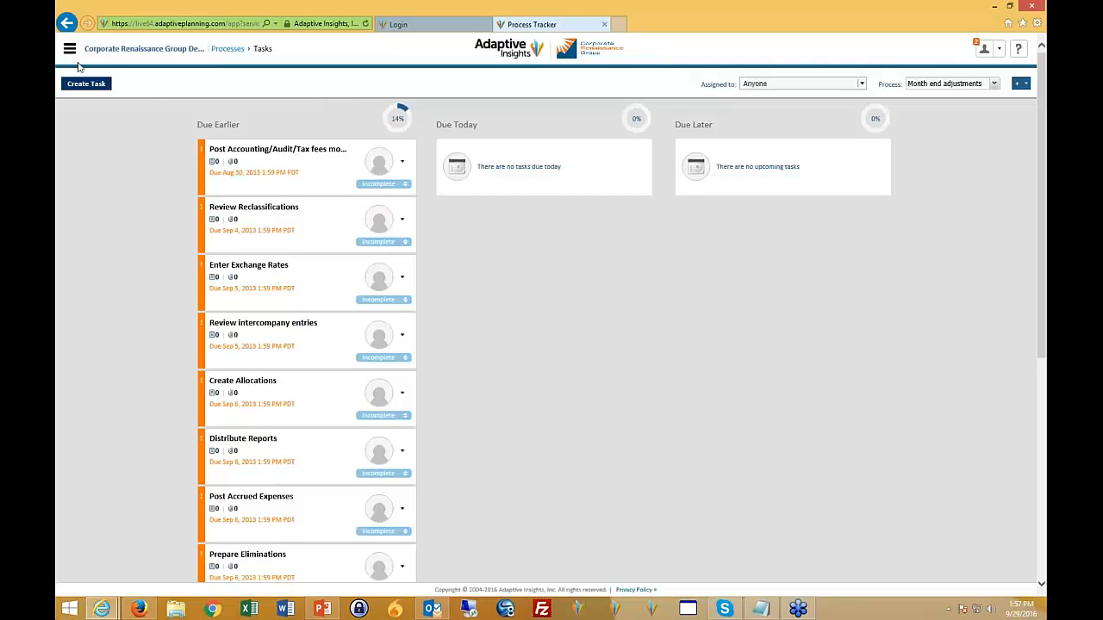
- Open the Sales Drivers sheet from the Assumptions overview
click(69, 50)
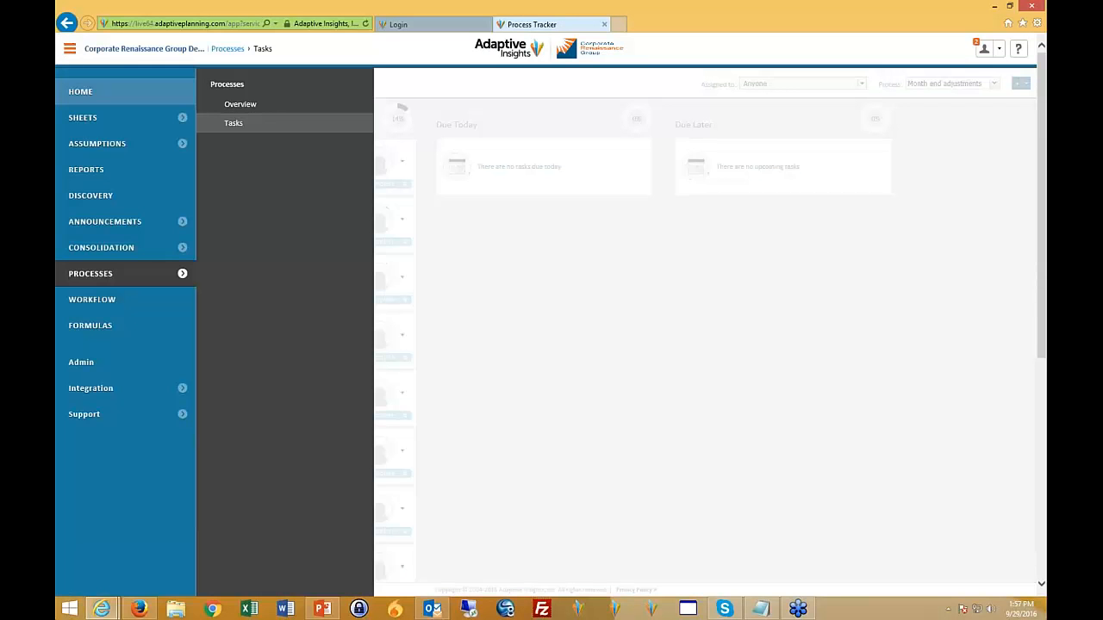
click(96, 144)
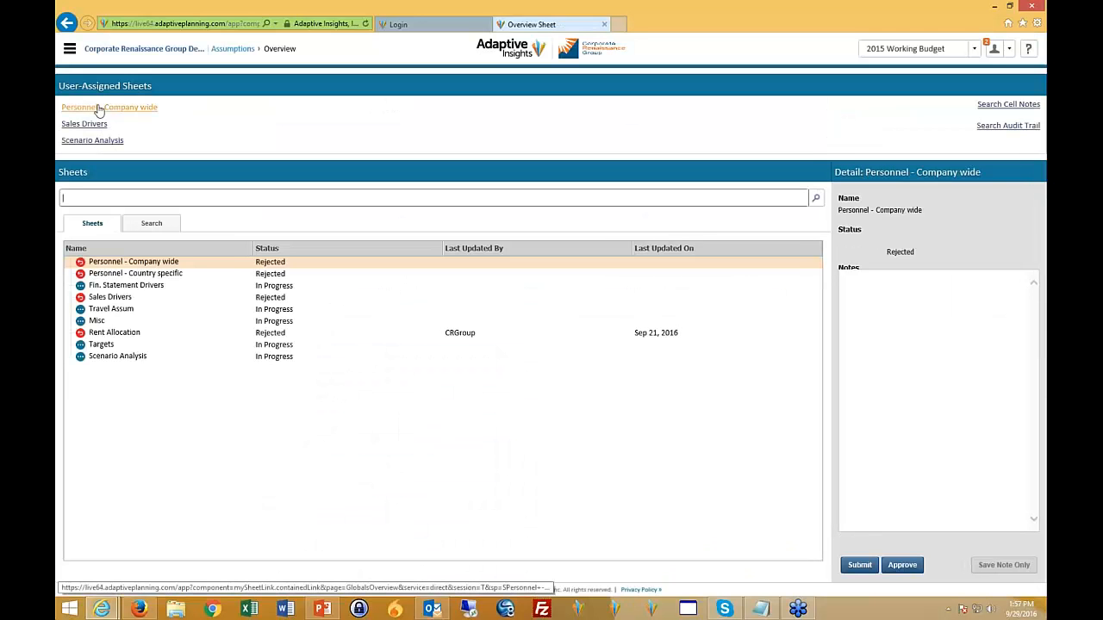
click(90, 125)
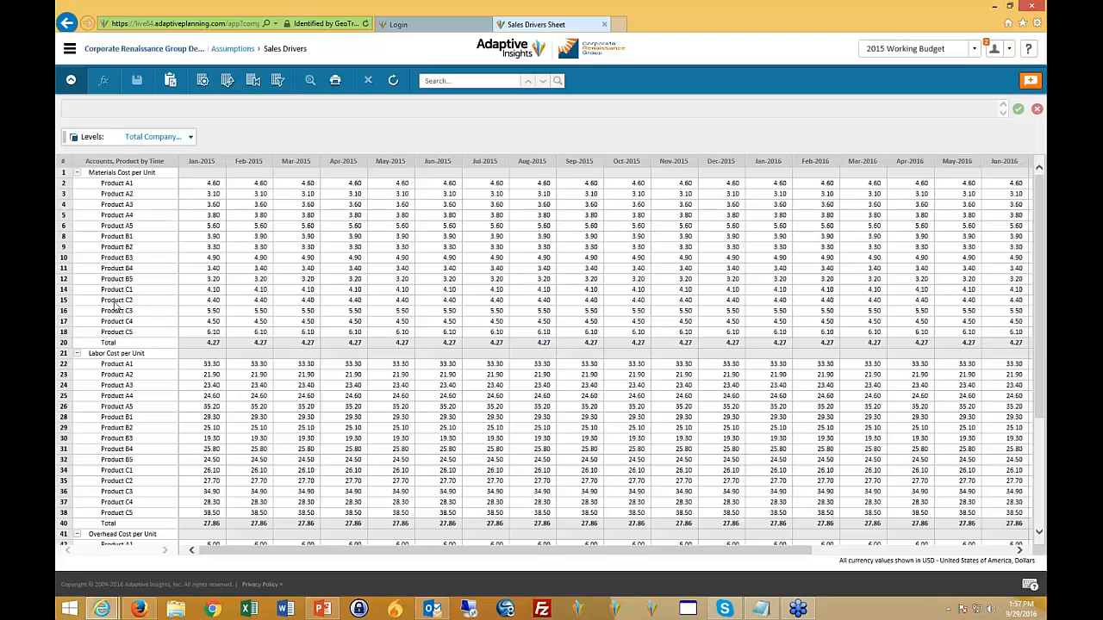
- Collapse the Materials, Labor and Overhead Cost per Unit groups and check the sheet's level selection without changing it
click(77, 172)
click(77, 183)
click(77, 194)
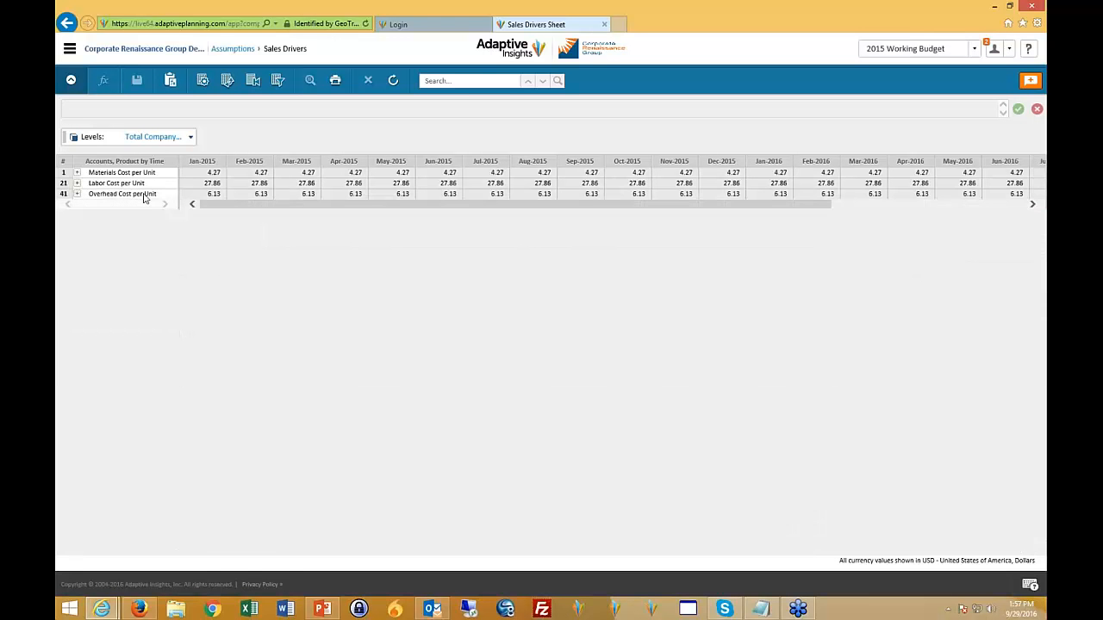
click(190, 138)
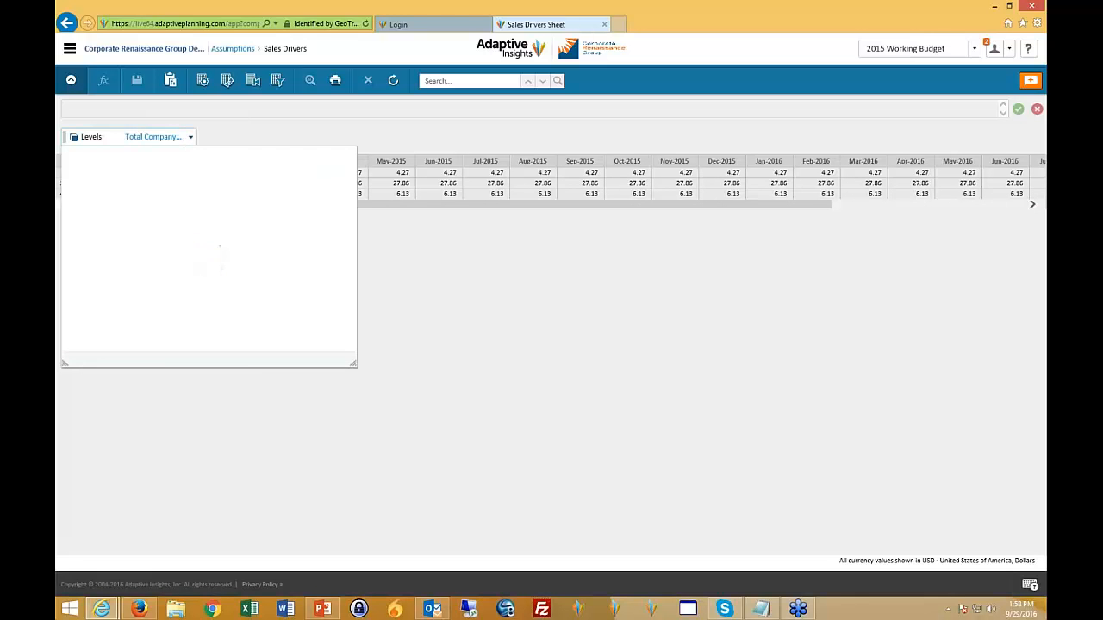
click(307, 131)
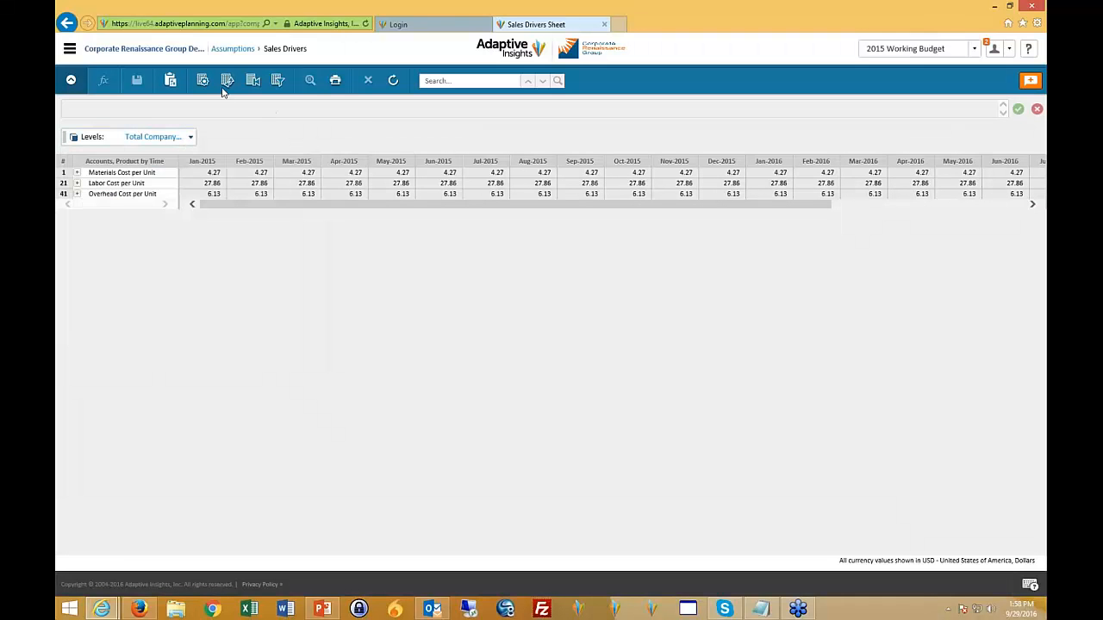
- Open the Personnel - Company wide assumptions sheet and examine its January 2015 401K Match % and 401K Participation values
click(222, 52)
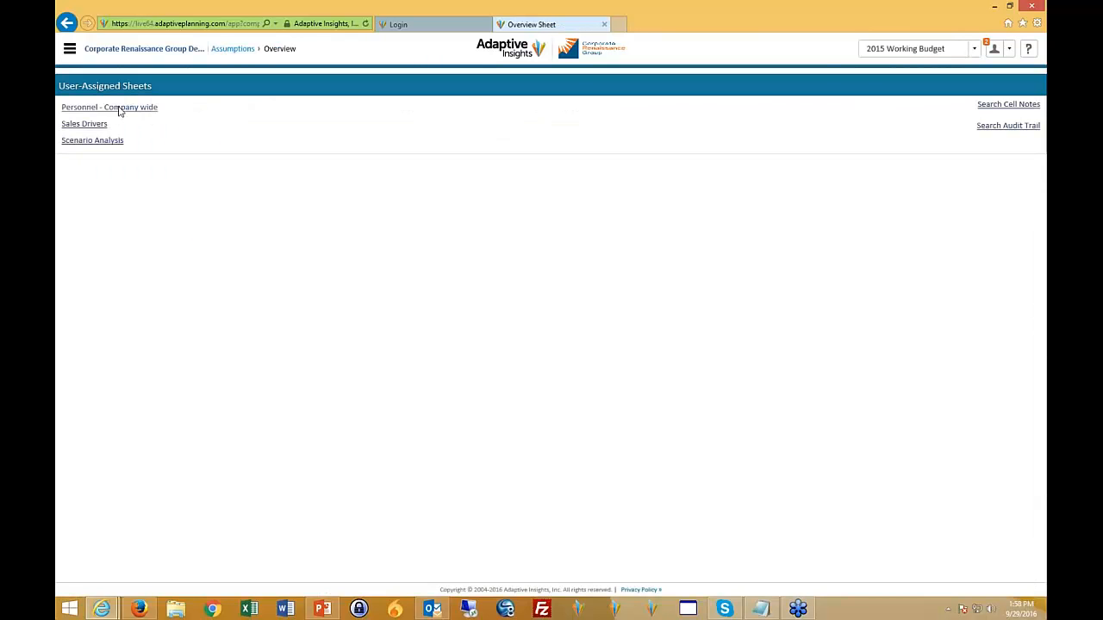
click(119, 108)
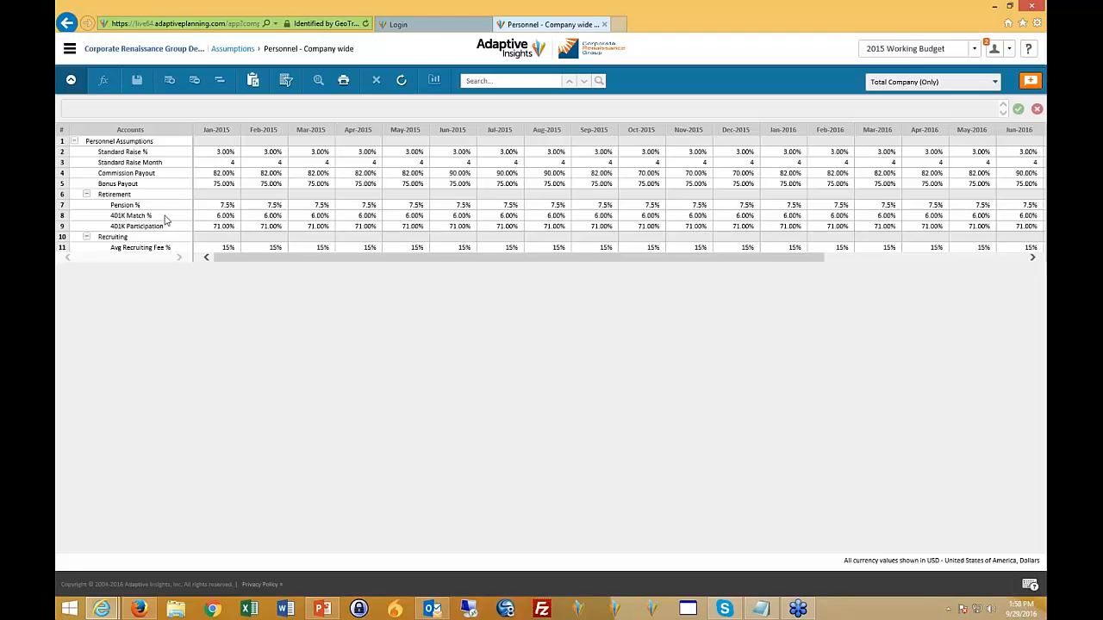
drag(217, 216, 311, 217)
click(225, 216)
click(224, 226)
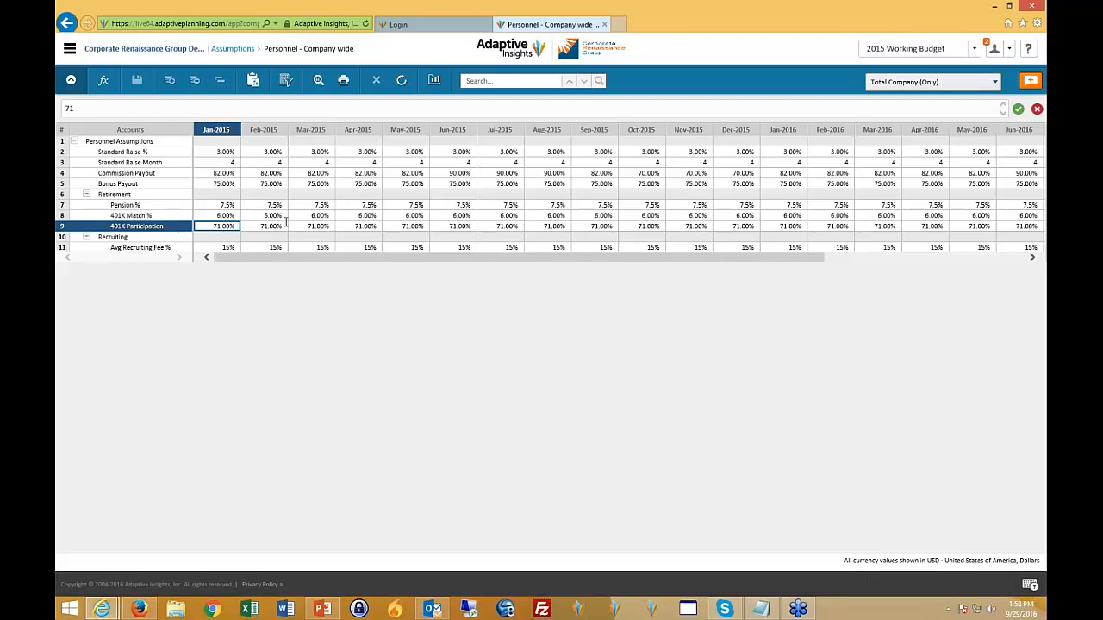
- Examine the Standard Raise Month values for January and February 2015 and the Standard Raise % values for February and March 2015
click(225, 162)
click(260, 162)
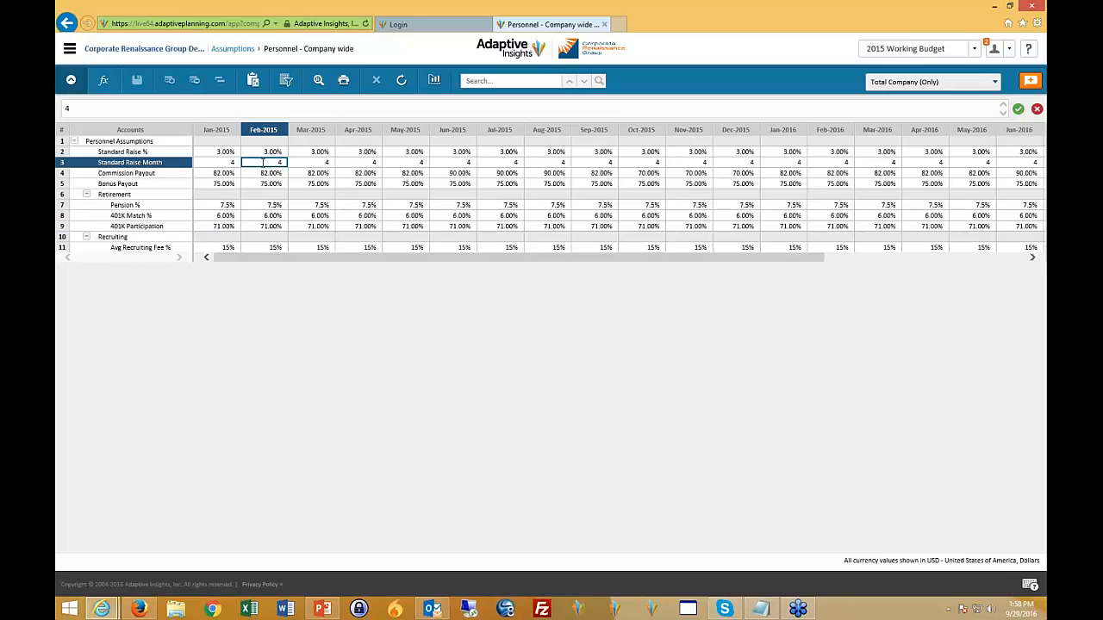
click(260, 163)
click(245, 153)
click(319, 154)
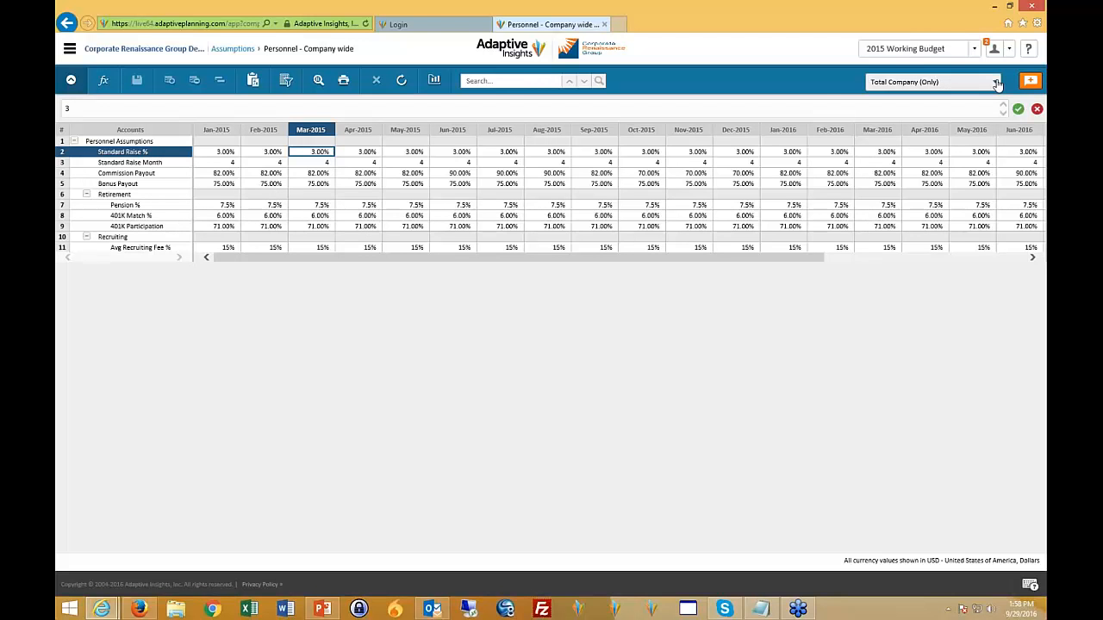
- Return through the Assumptions overview to the home page's process tasks and show the main navigation options
click(233, 50)
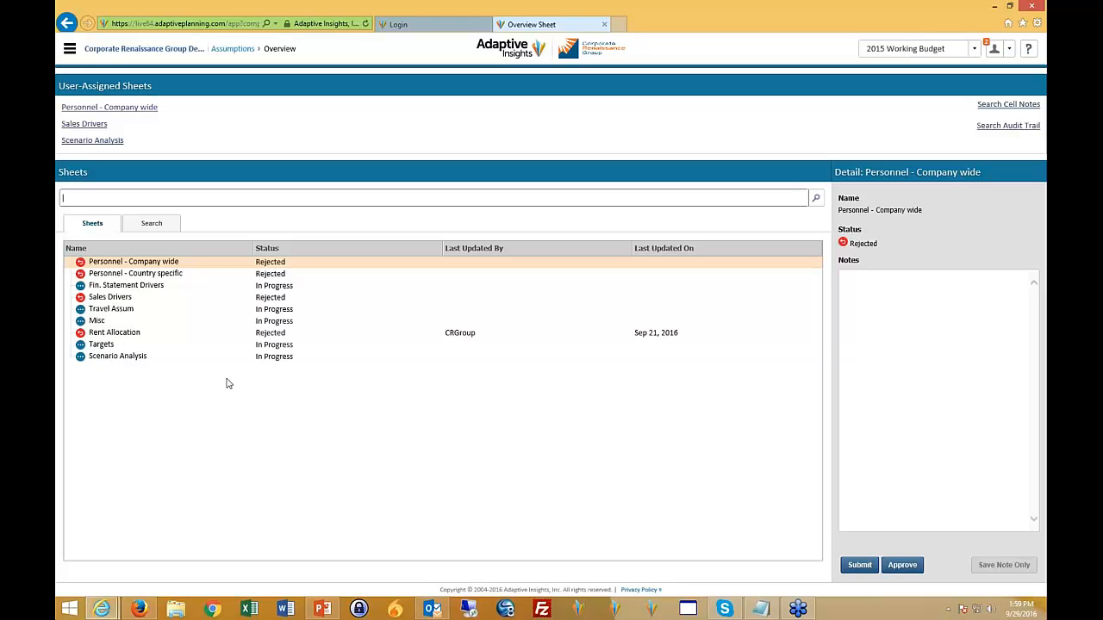
click(71, 49)
click(83, 92)
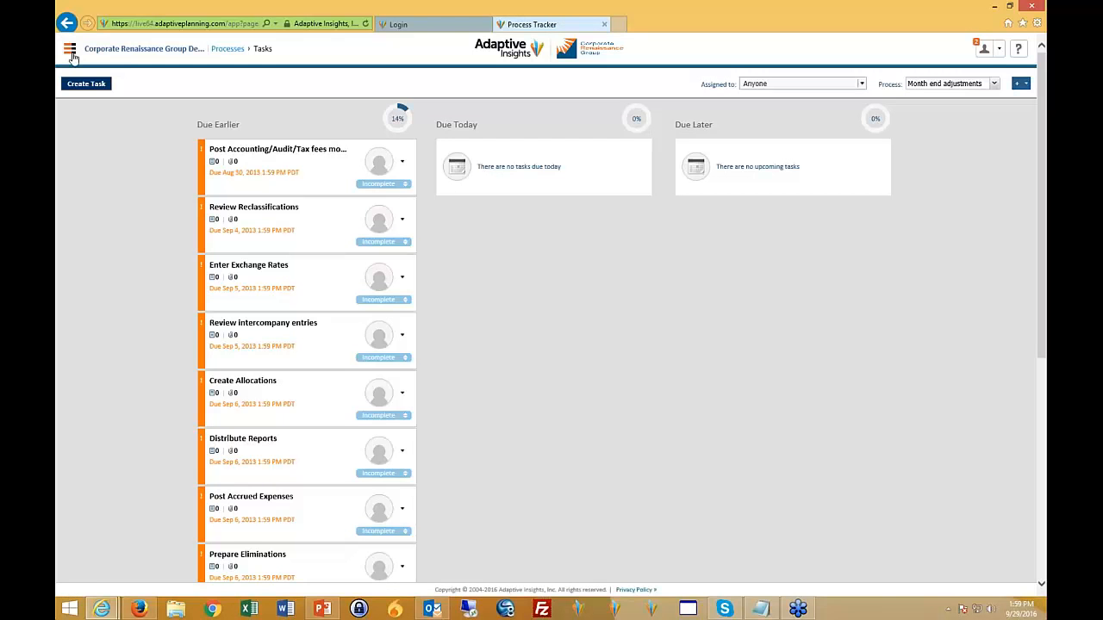
click(71, 52)
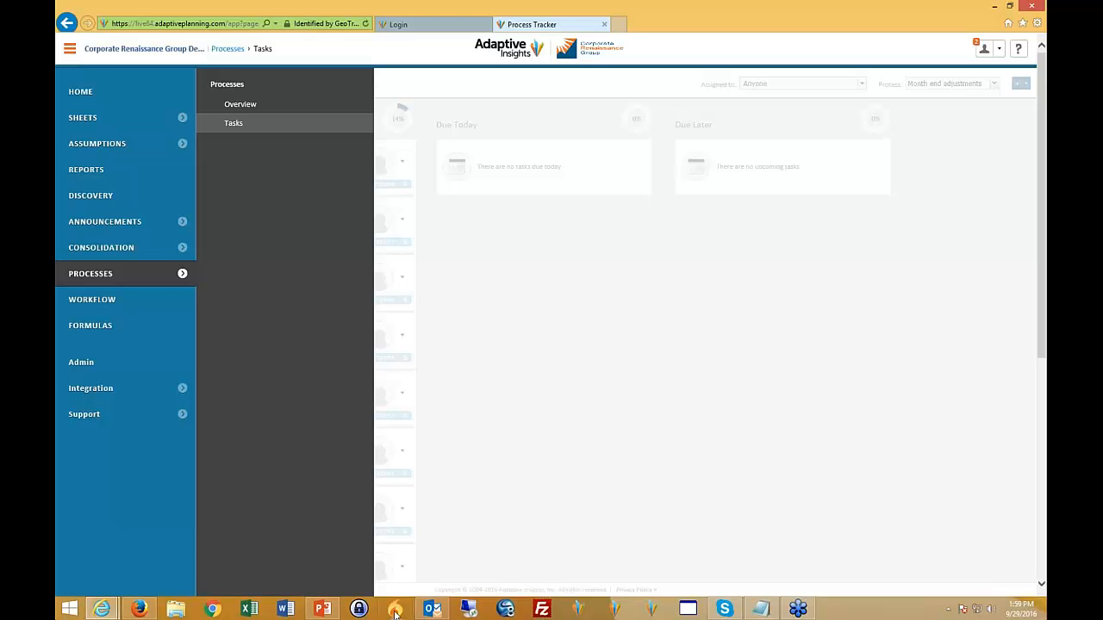
- Switch to the PowerPoint webinar presentation and show the Contact Info slide
click(315, 612)
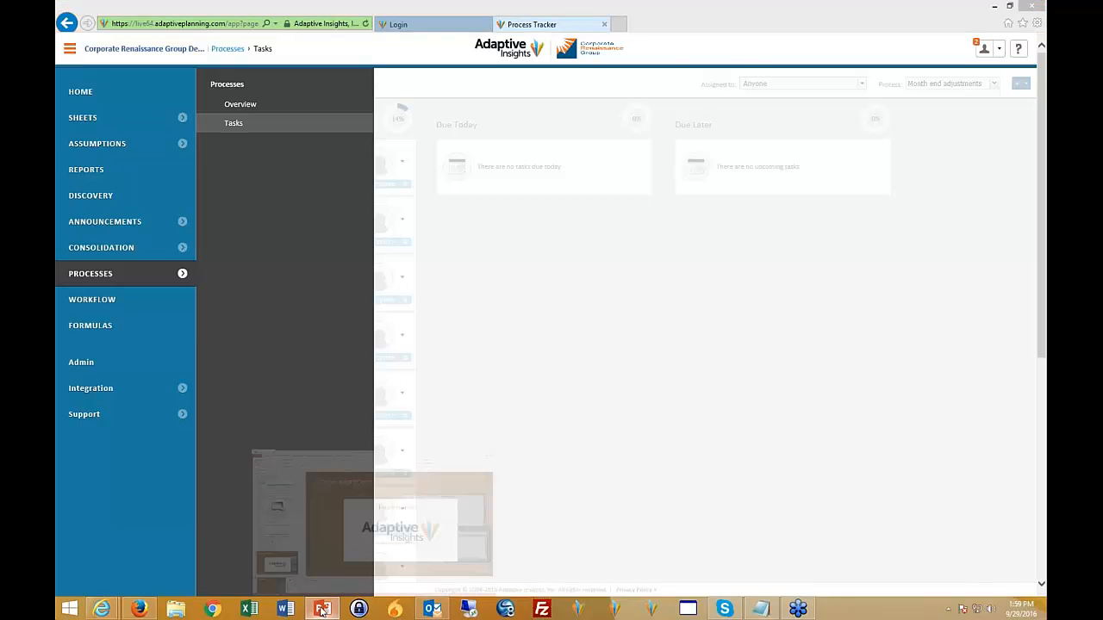
scroll(270, 390, down, 1)
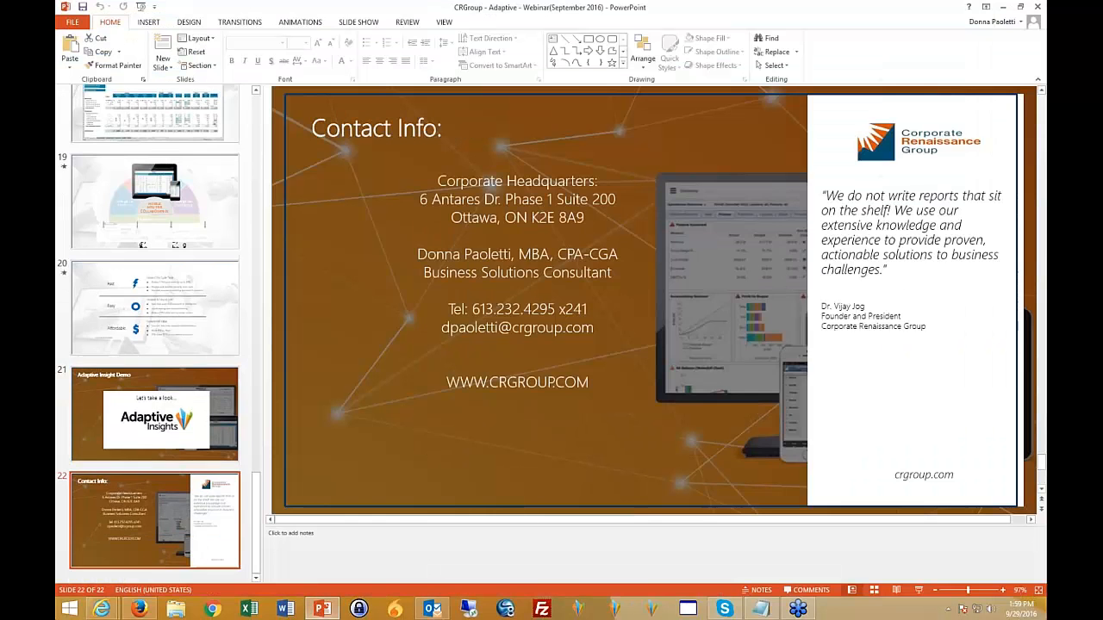